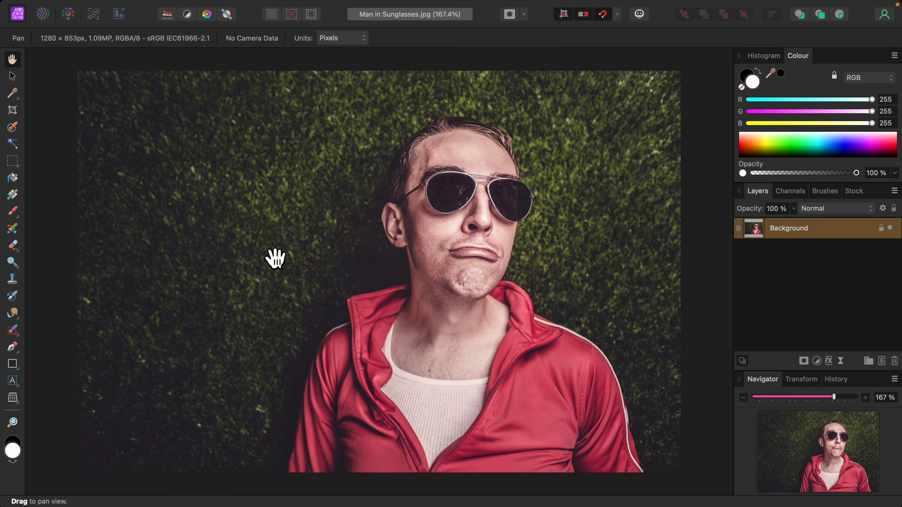
Save the document as "Composite Image" in the Affinity Photo Edits folder
mouse_move(76, 3)
click(109, 9)
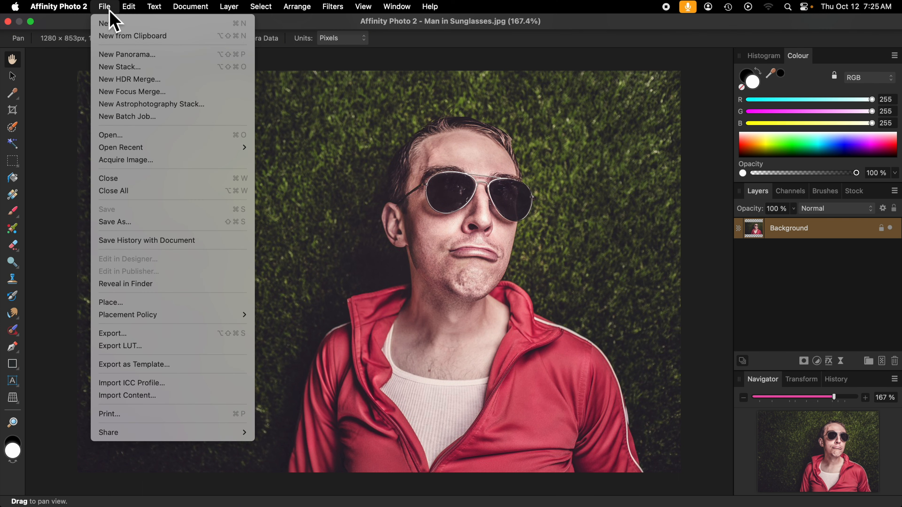
click(118, 222)
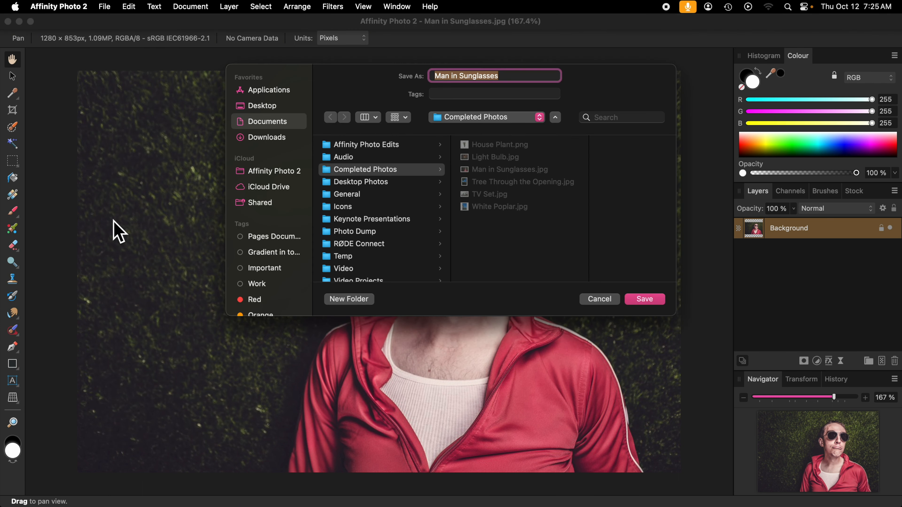
click(350, 145)
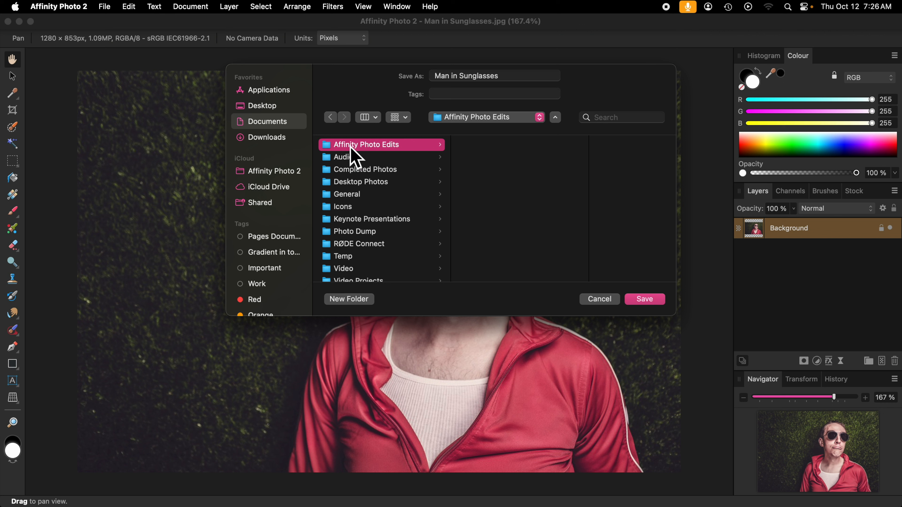
click(439, 77)
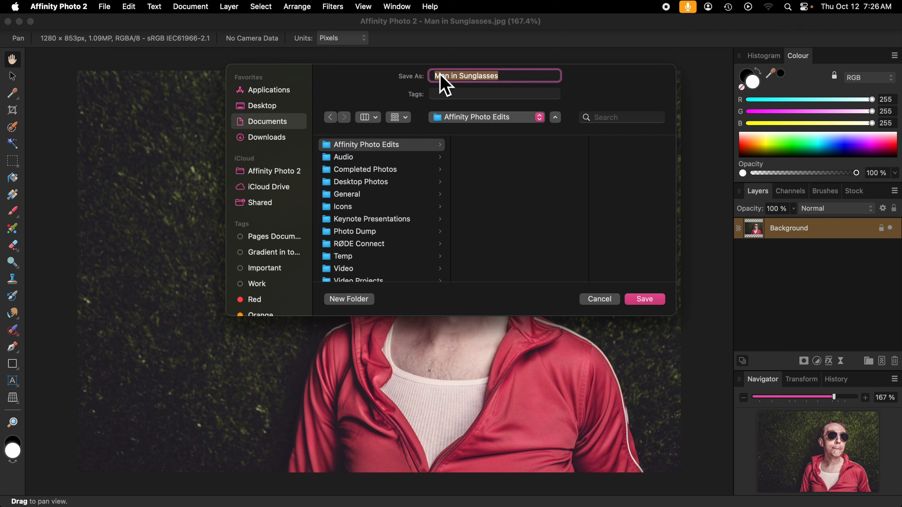
text(Co)
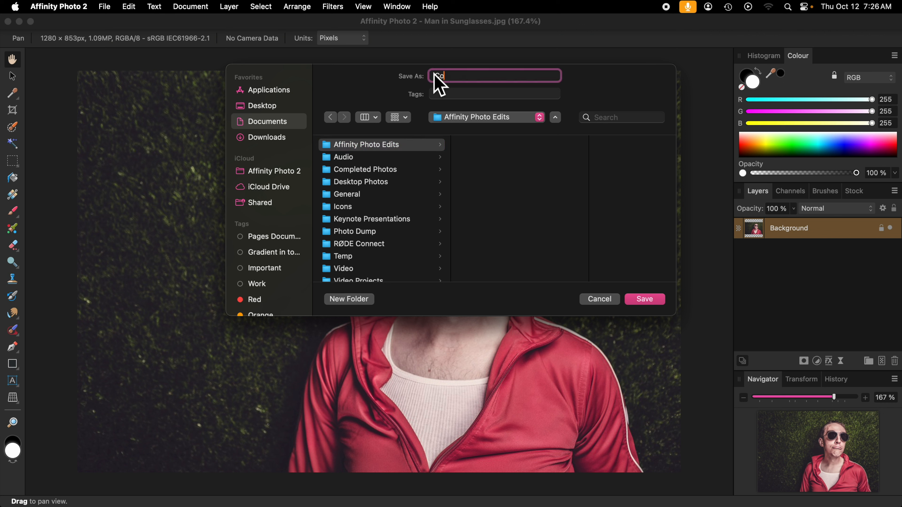
text(mposite Image)
click(644, 300)
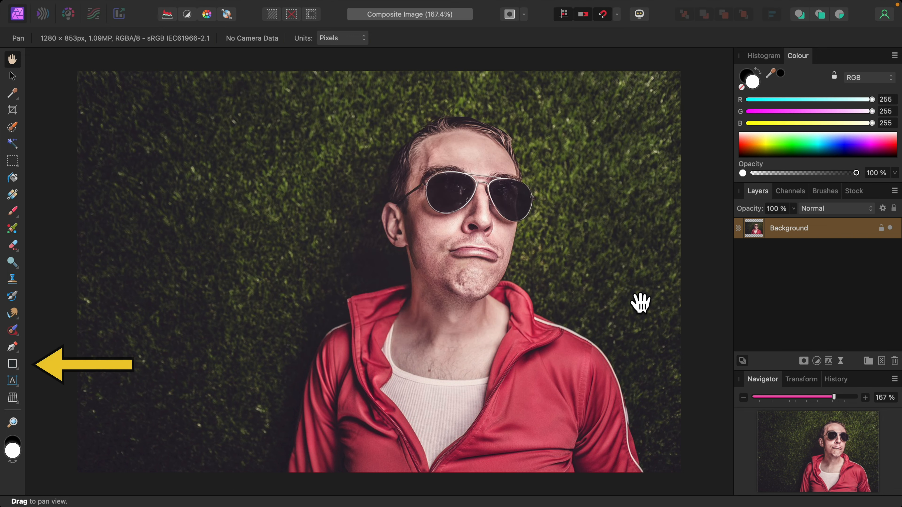
Draw a full-height rectangle from the photo's upper-left corner, covering about two thirds of its width
click(20, 371)
click(75, 230)
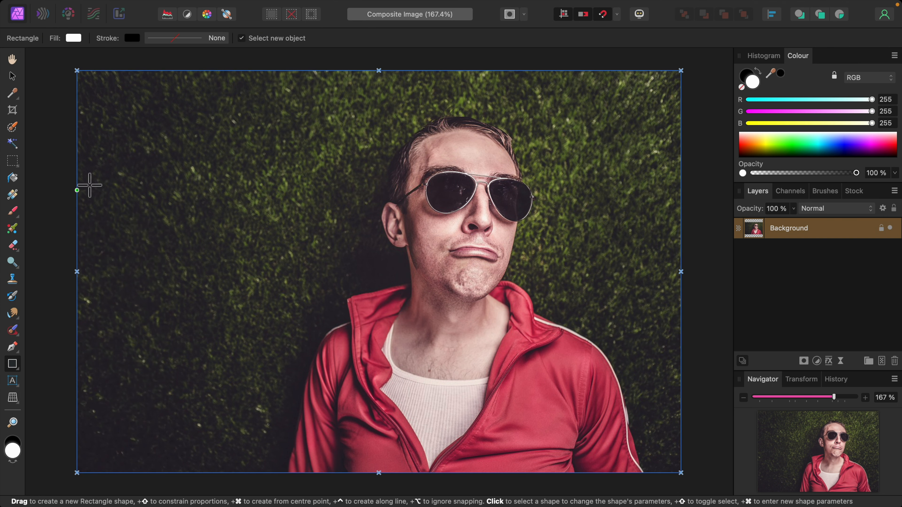
drag(77, 71, 469, 473)
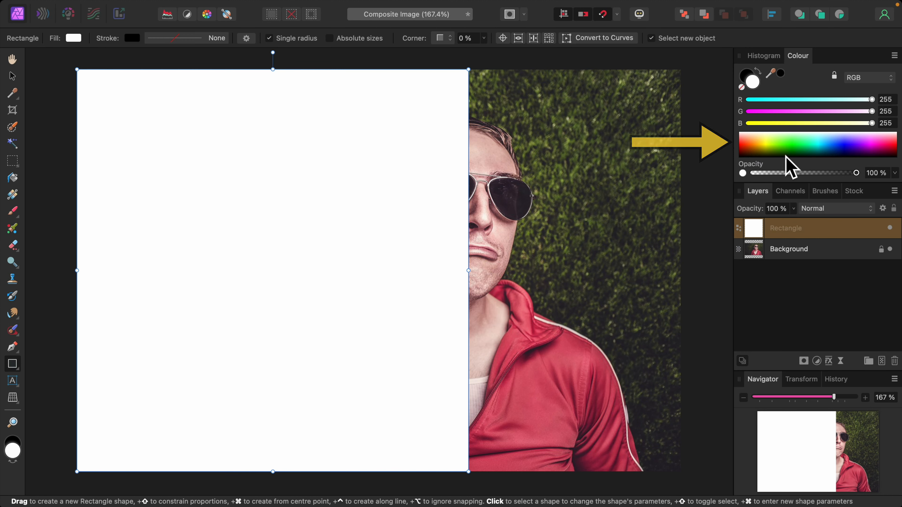
Fill the rectangle with bright cyan-blue (RGB 0, 207, 241) and move it beneath the Background layer, leaving nothing selected
click(825, 149)
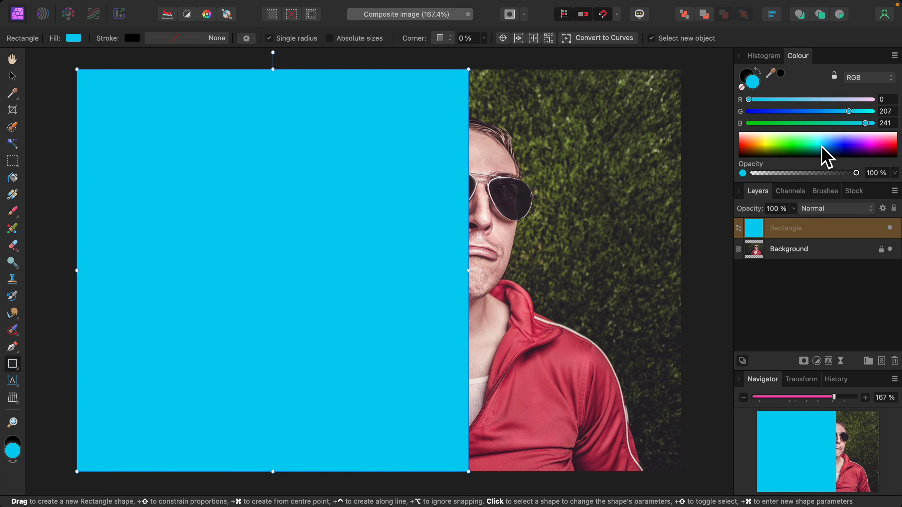
drag(754, 228, 767, 287)
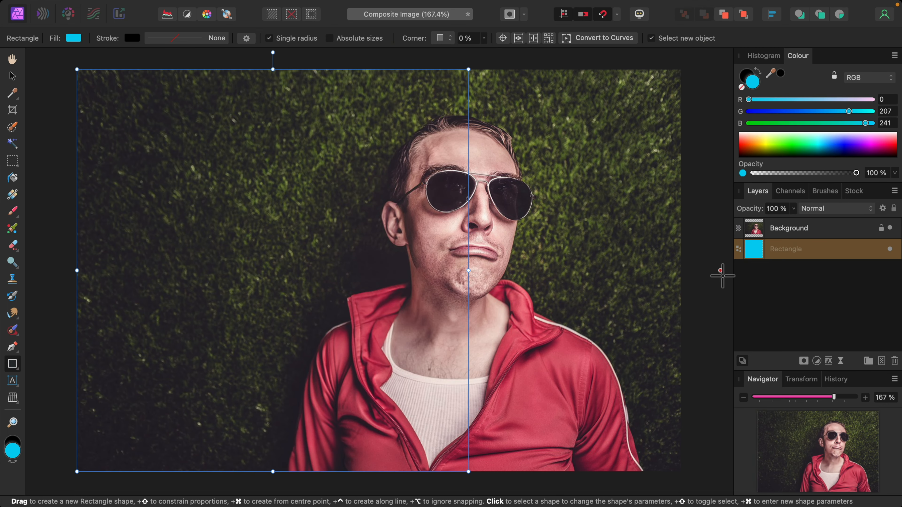
click(770, 287)
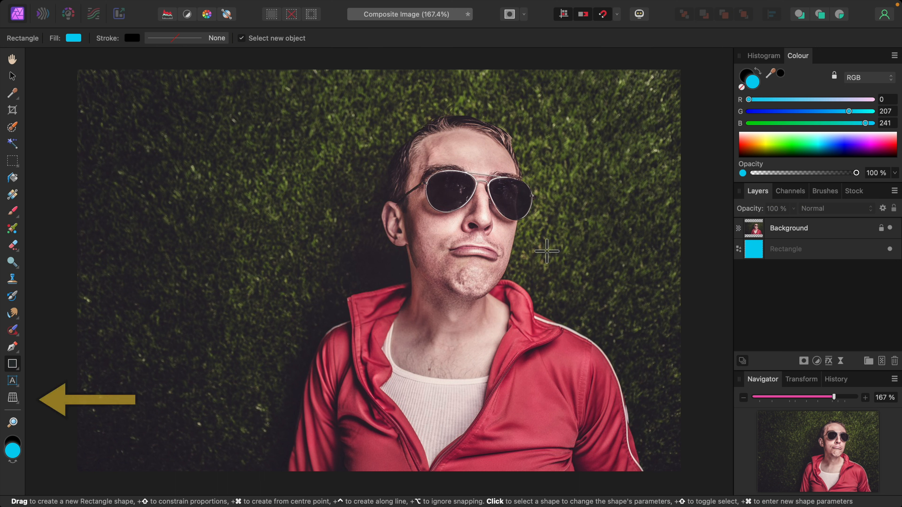
click(21, 404)
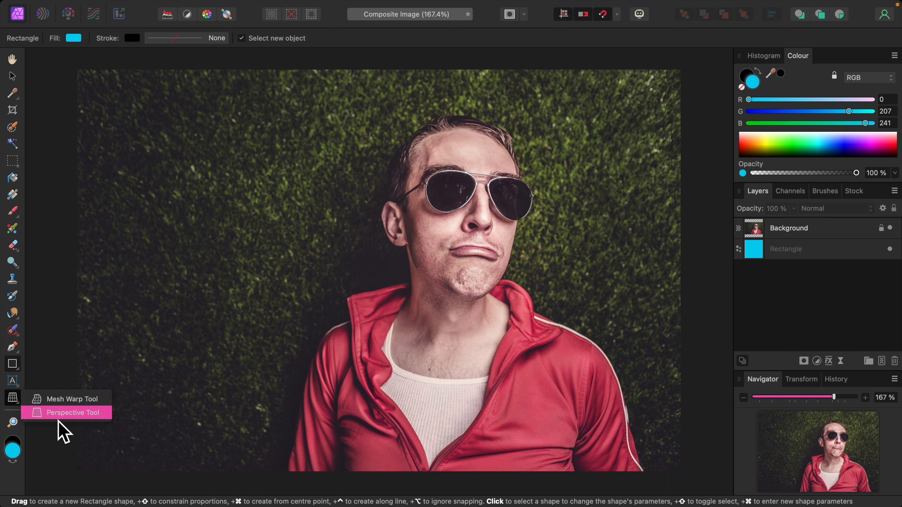
click(51, 359)
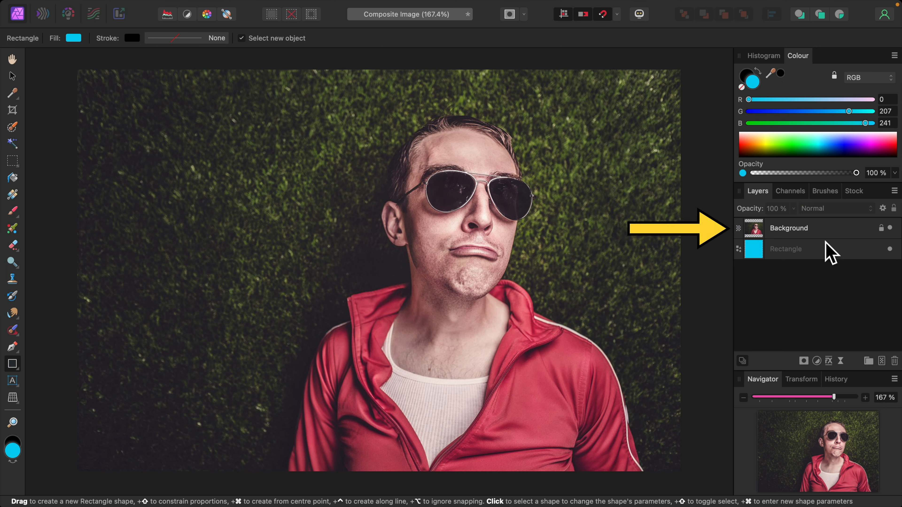
Add a live Perspective filter to the Background layer and move its dialog clear of the photo
click(812, 233)
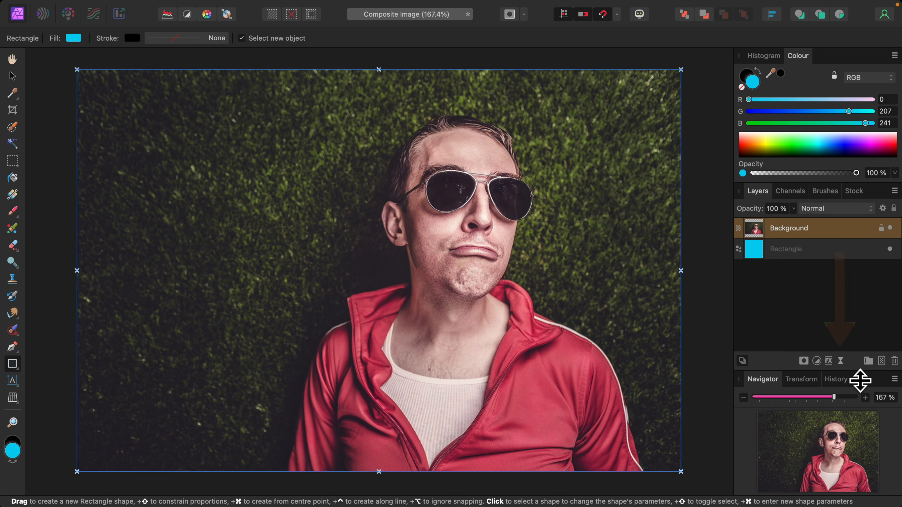
click(841, 361)
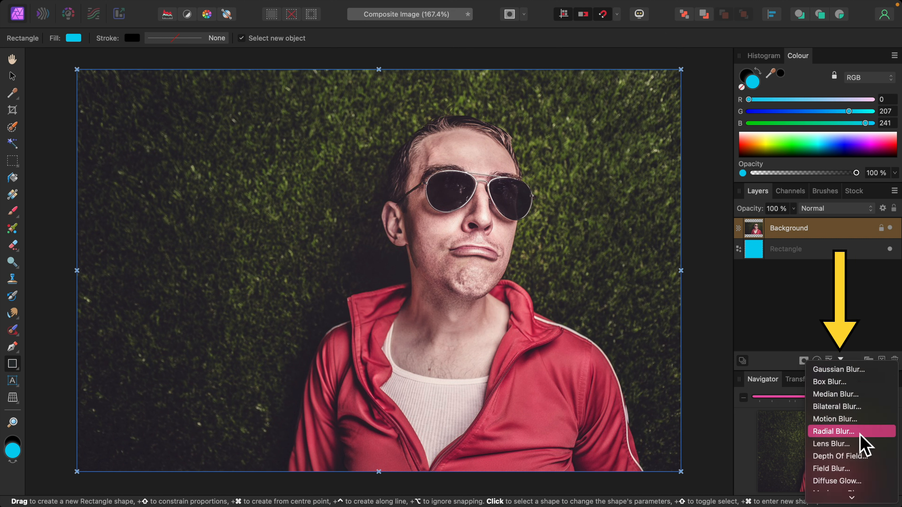
scroll(861, 434, down, 10)
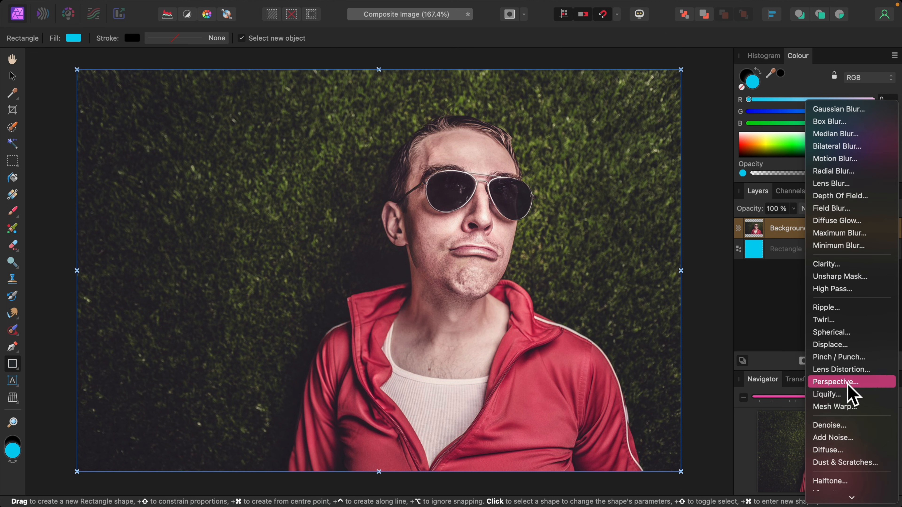
click(848, 384)
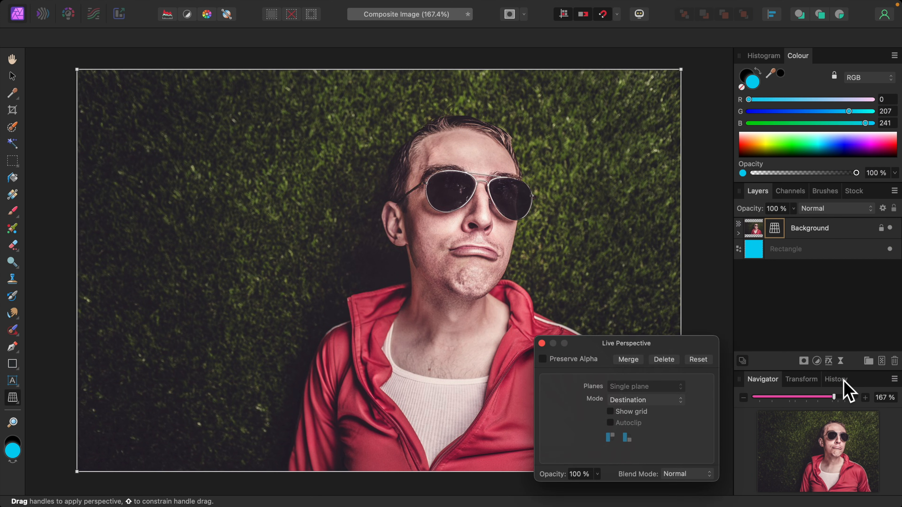
drag(643, 346, 812, 152)
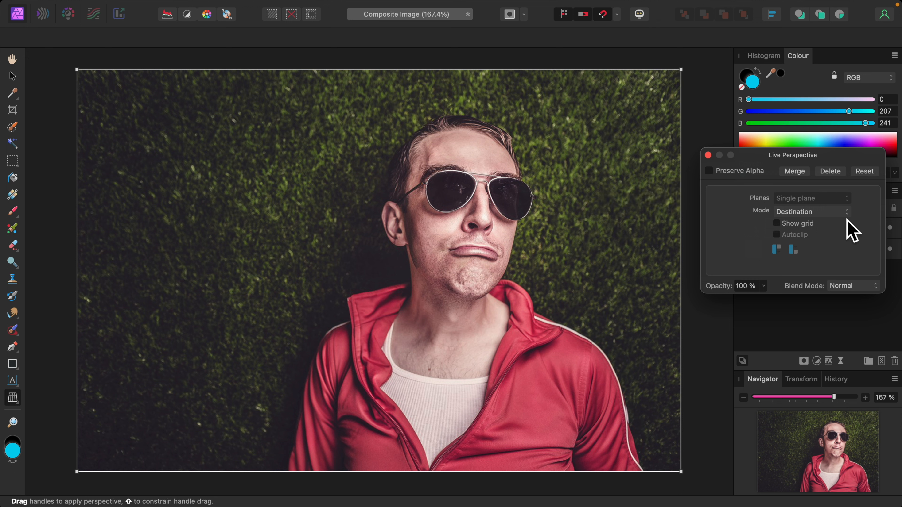
Keep the perspective mode at Destination and turn the grid overlay on and off again
click(848, 214)
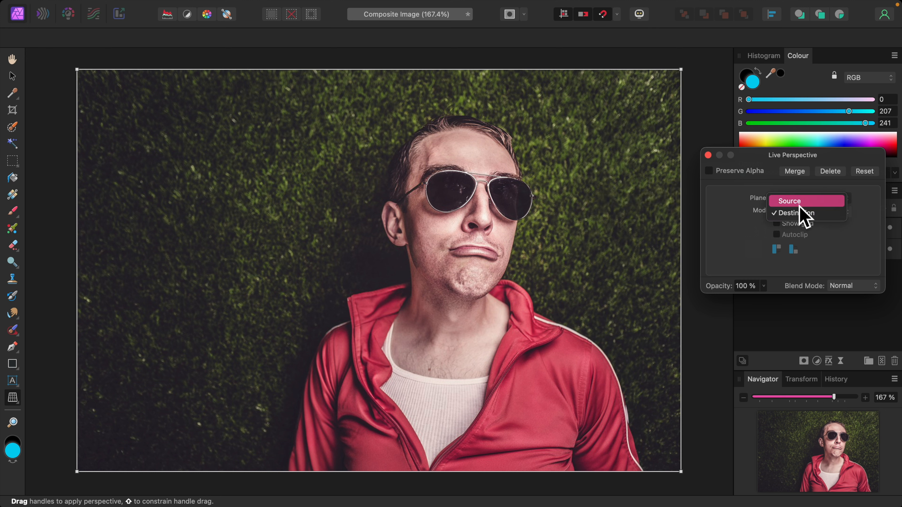
click(806, 213)
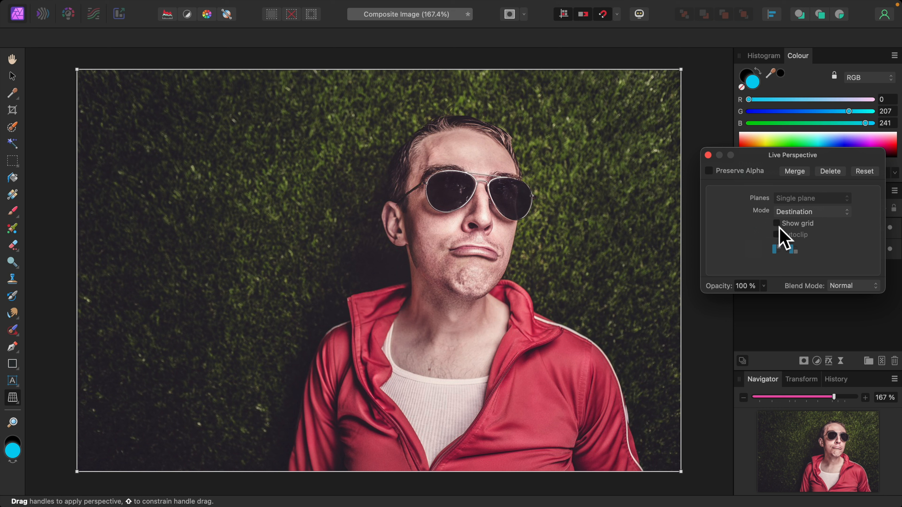
click(779, 225)
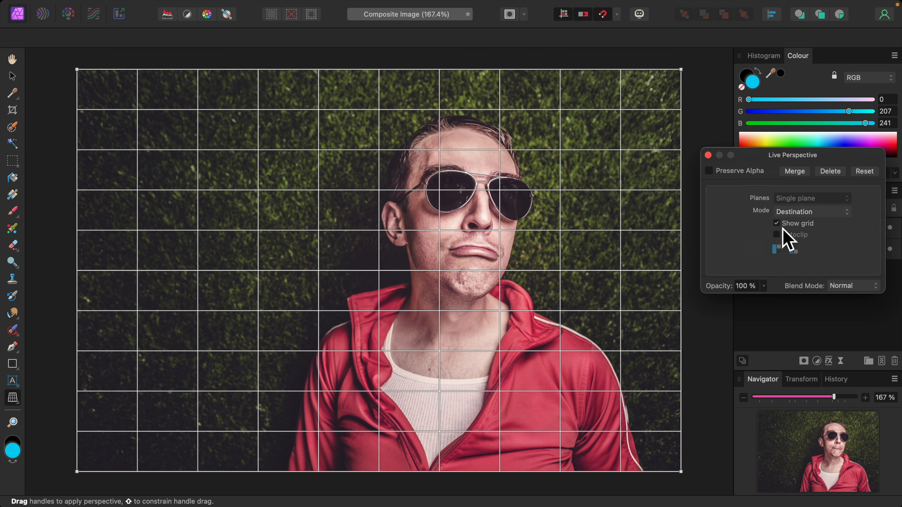
click(777, 223)
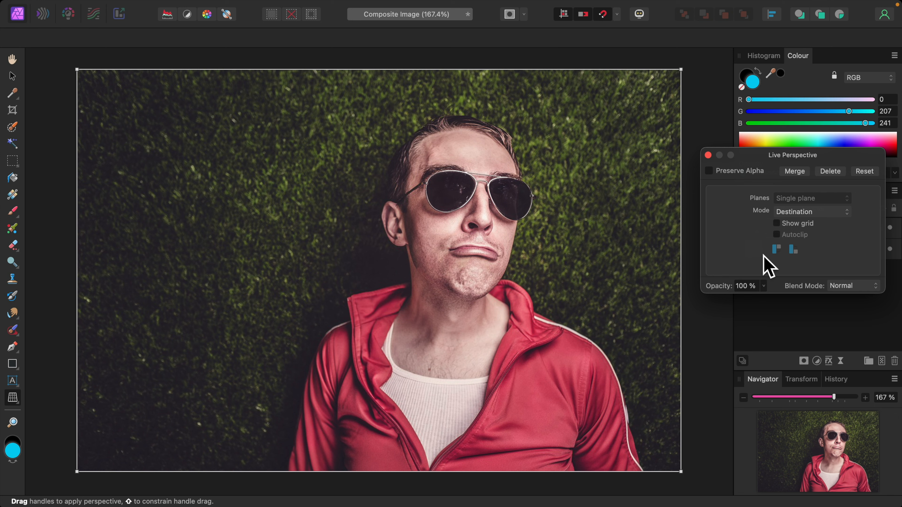
Try rotating the photo's perspective plane in two quarter turns and rotate it back to its original orientation
click(777, 251)
click(777, 252)
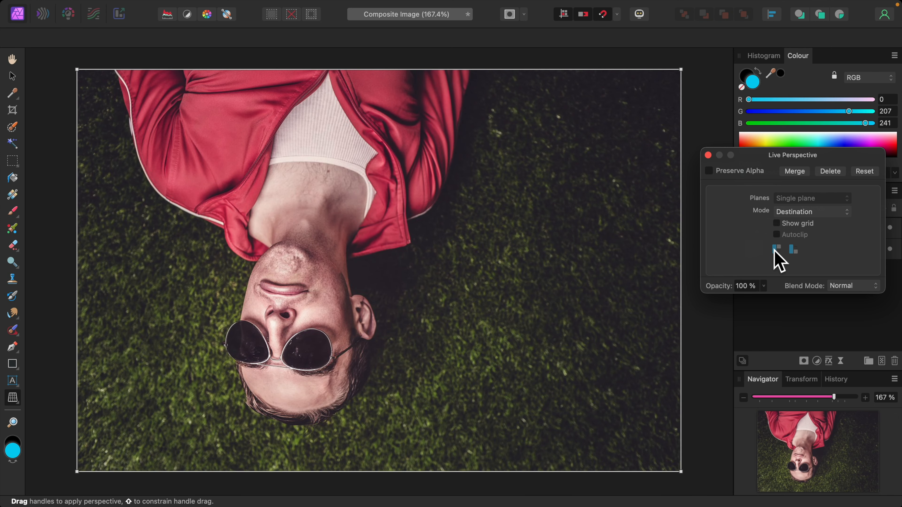
click(796, 255)
click(794, 253)
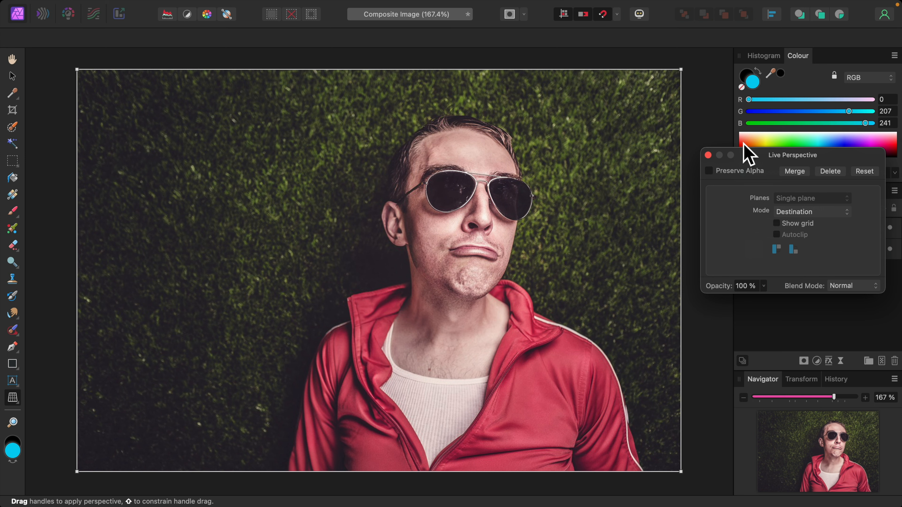
Pull the photo's two right corners inward onto the blue rectangle's right edge so that side recedes, and close the perspective settings
drag(688, 78, 474, 184)
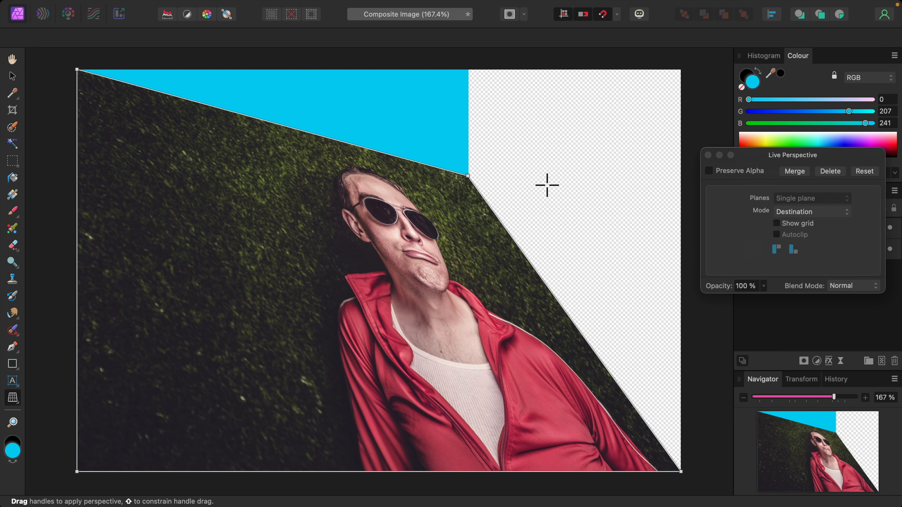
drag(681, 472, 468, 391)
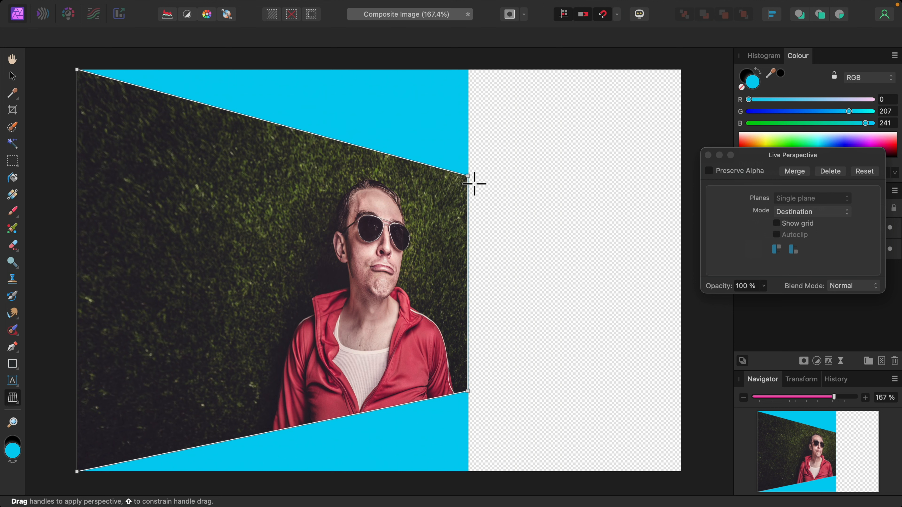
drag(475, 184, 478, 151)
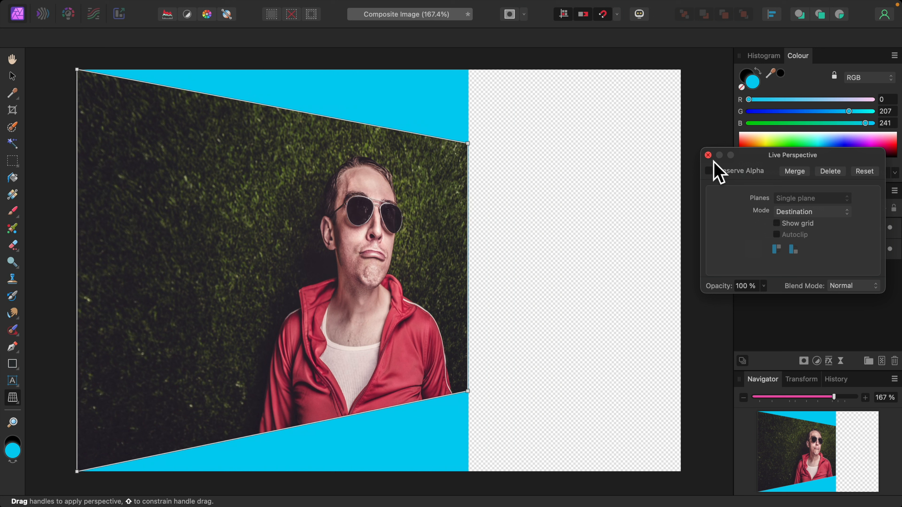
click(708, 156)
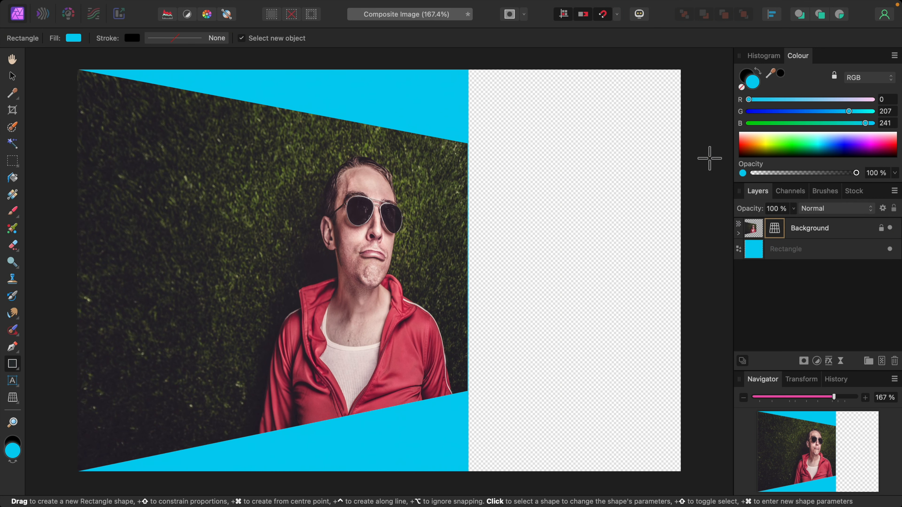
Delete the blue guide rectangle layer beneath the photo
click(799, 251)
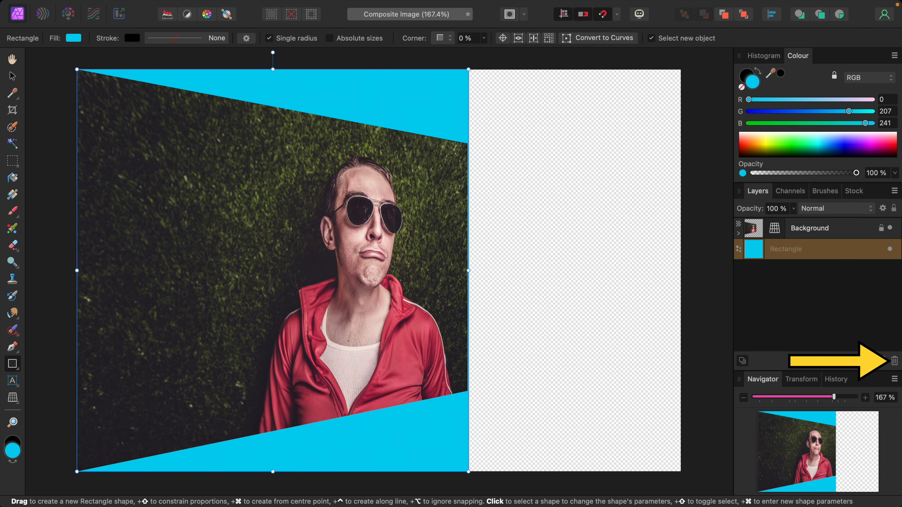
click(895, 361)
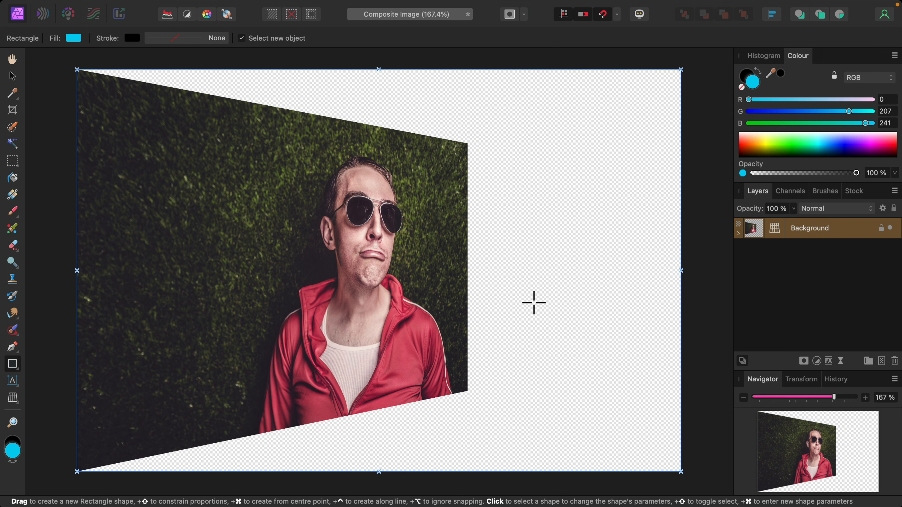
Open Man in Sunglasses.jpg from the Completed Photos folder as a second document
click(105, 7)
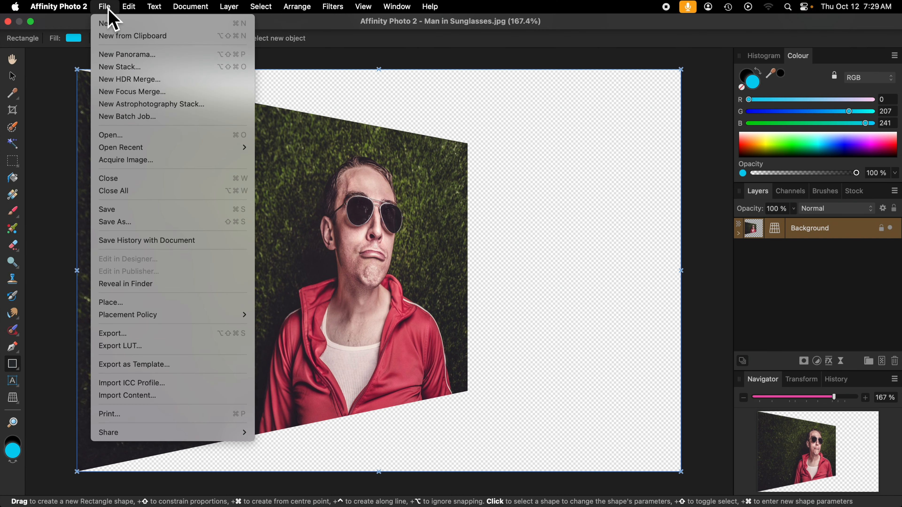
click(113, 135)
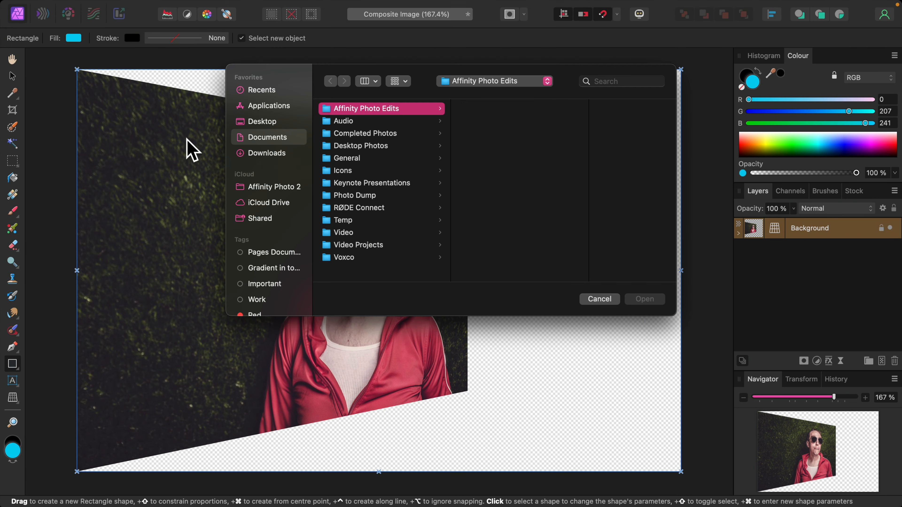
click(361, 136)
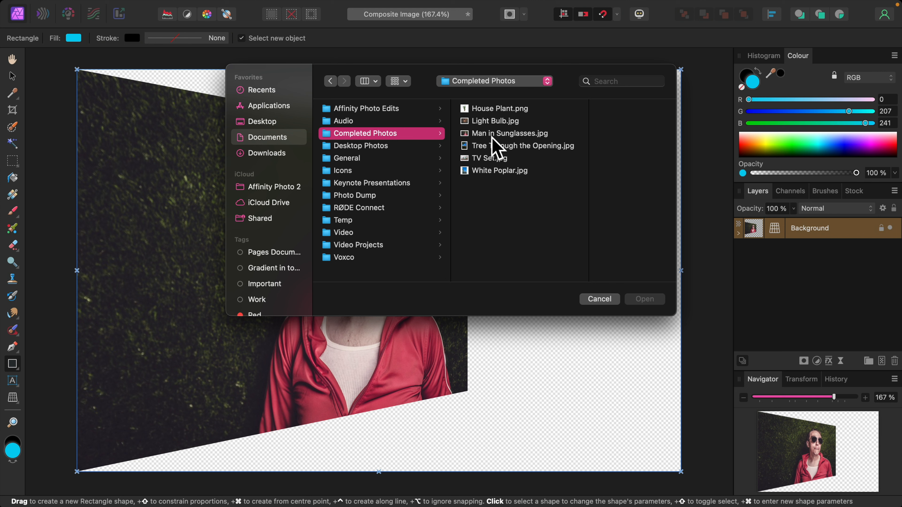
click(498, 135)
click(647, 303)
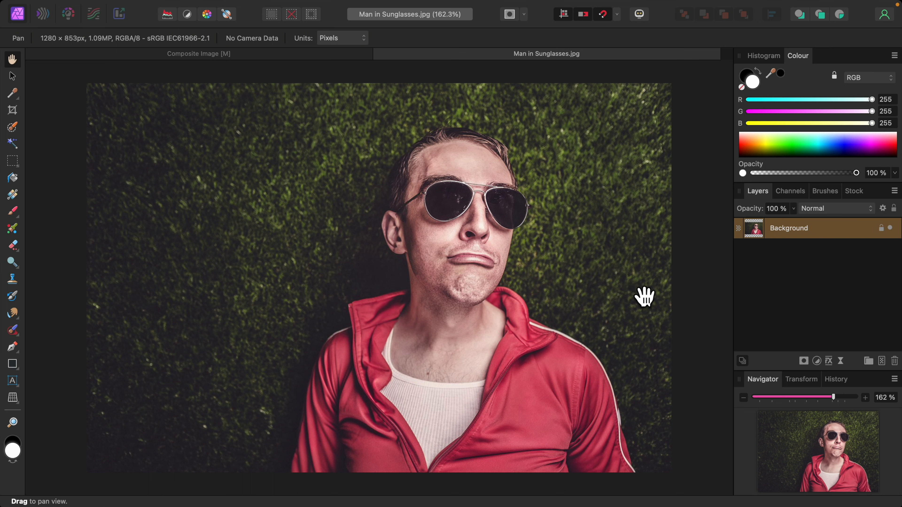
mouse_move(197, 7)
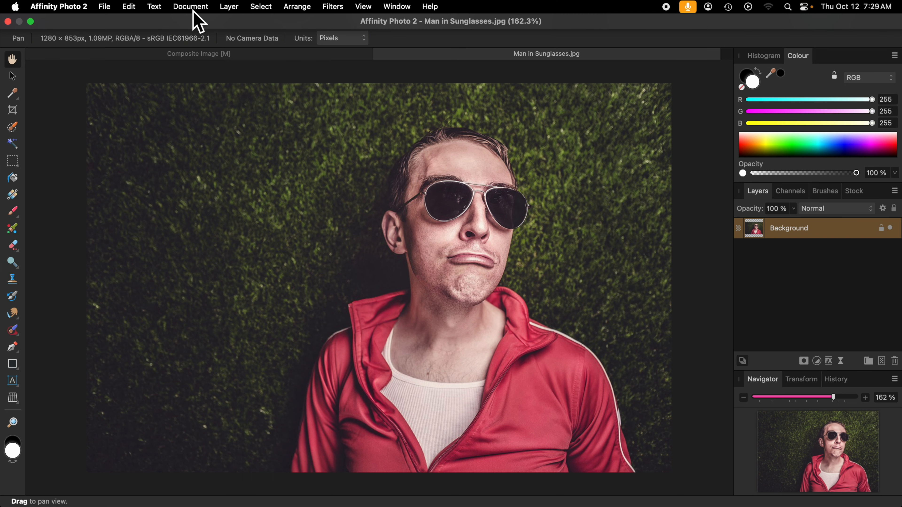
Flip the Man in Sunglasses document horizontally and copy its Background layer
click(192, 7)
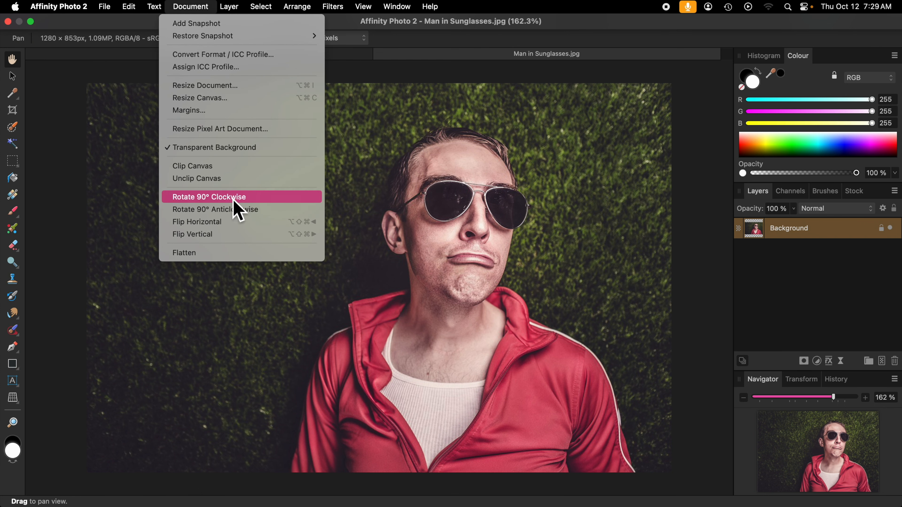
click(211, 226)
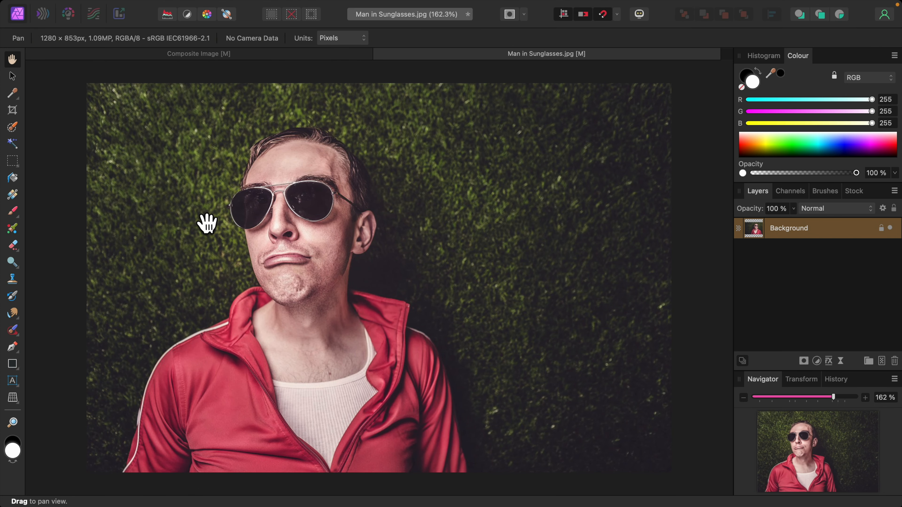
key(super+c)
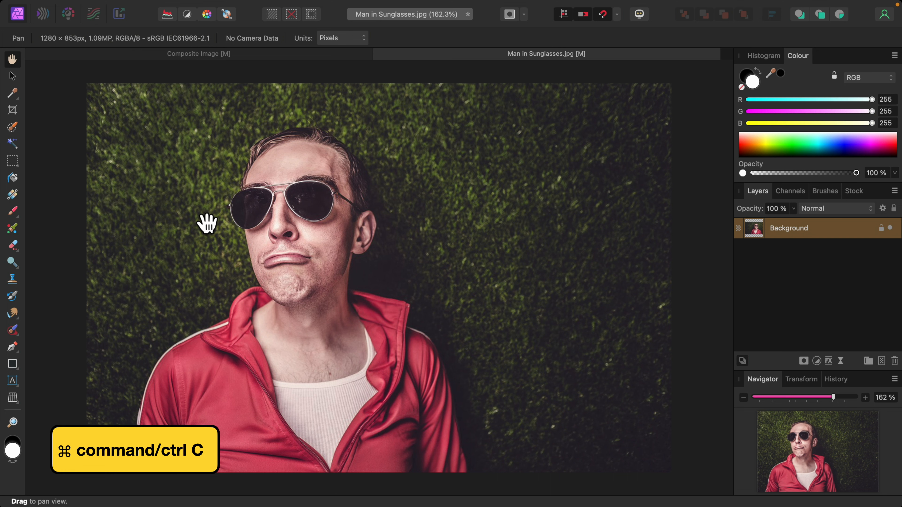
mouse_move(145, 11)
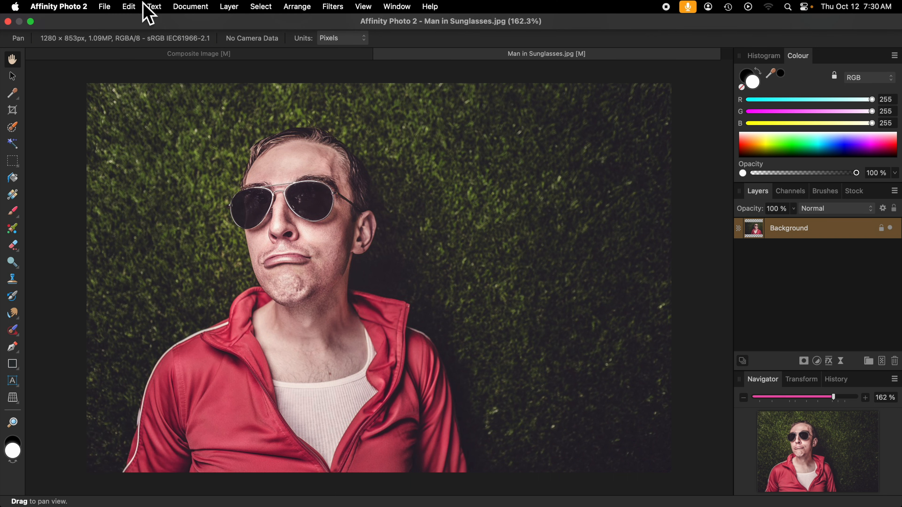
click(131, 10)
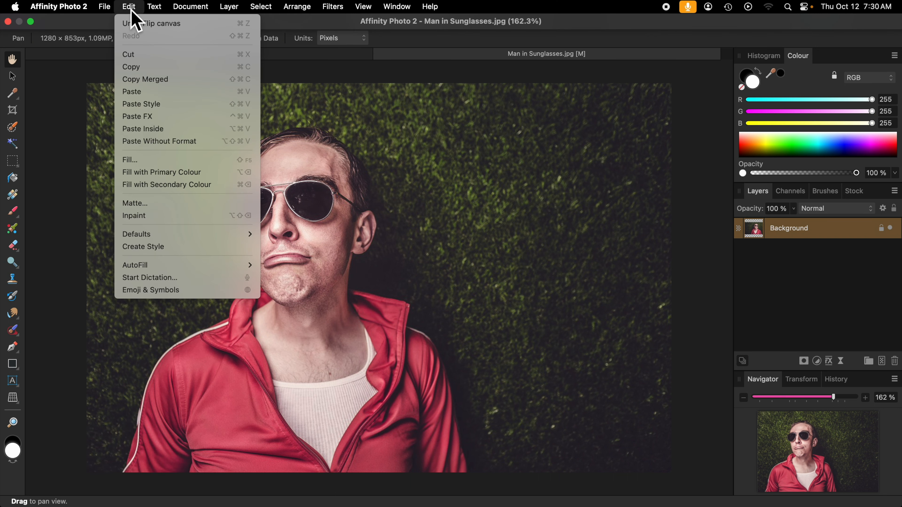
click(130, 67)
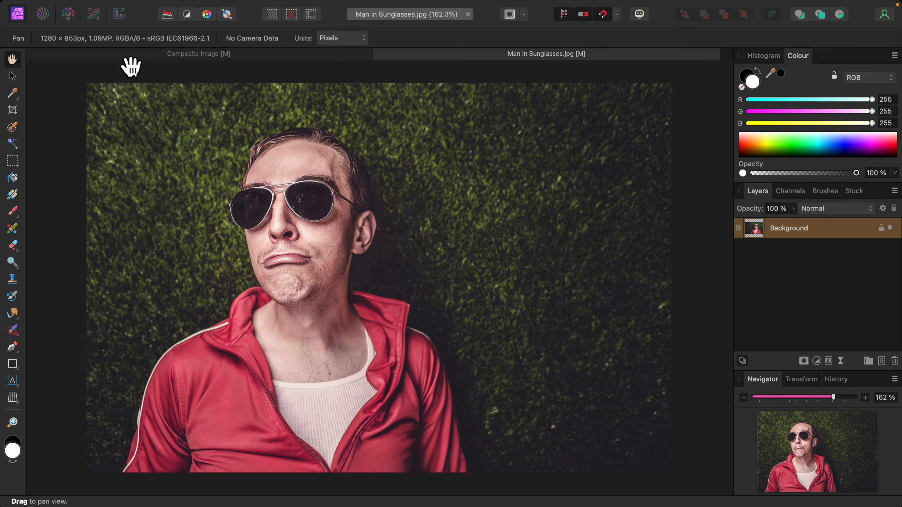
Paste the flipped photo into the Composite Image document above the perspective-distorted photo
click(158, 55)
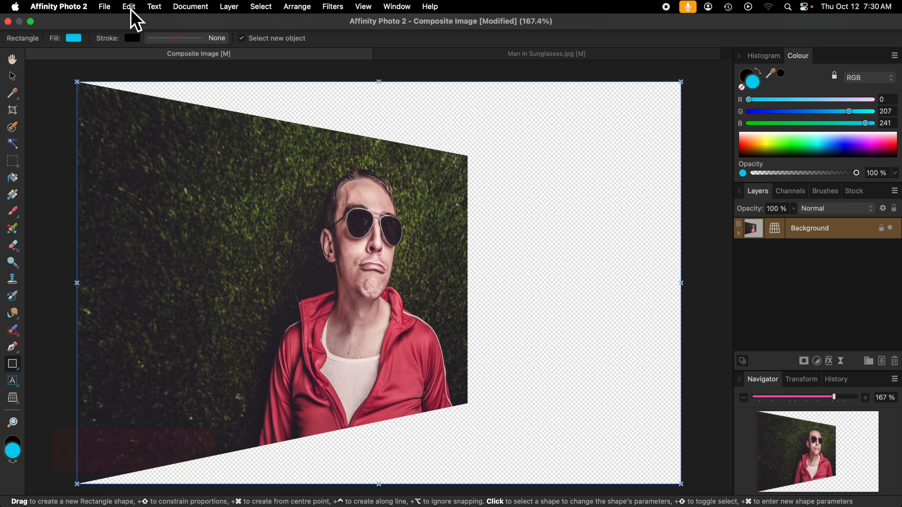
click(129, 7)
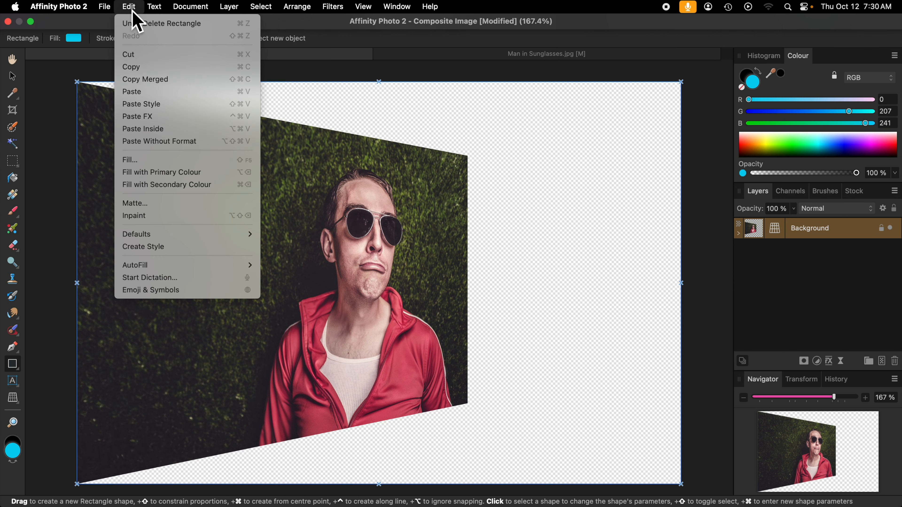
click(145, 95)
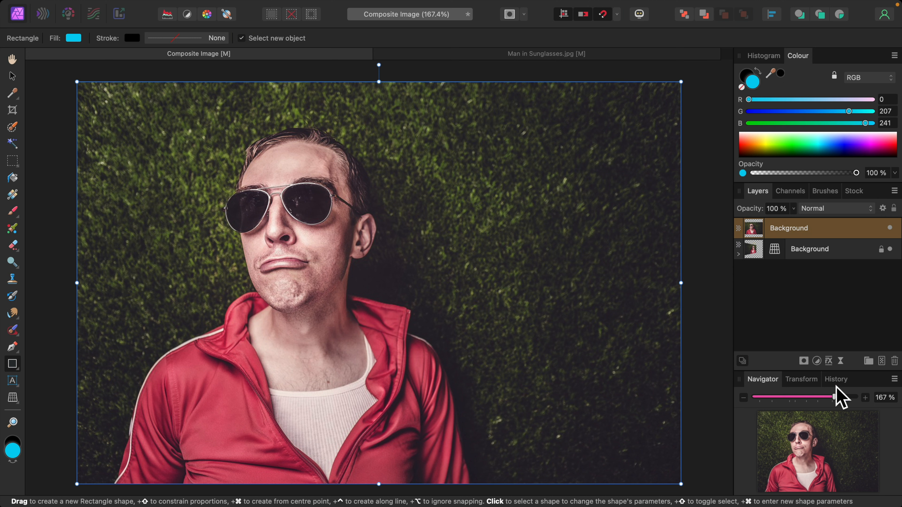
Add a live Perspective filter to the flipped photo and pull its two left corners inward onto the first photo's right edge
click(840, 361)
scroll(856, 414, down, 3)
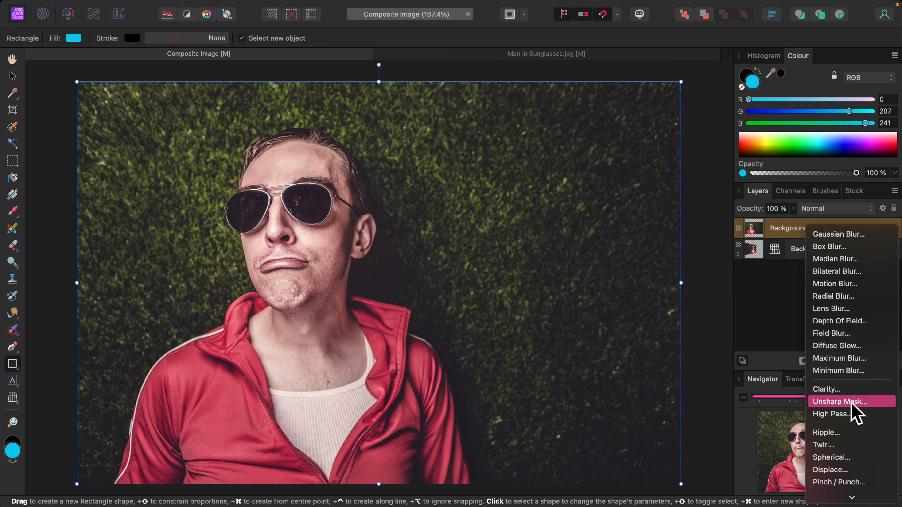
scroll(855, 414, down, 5)
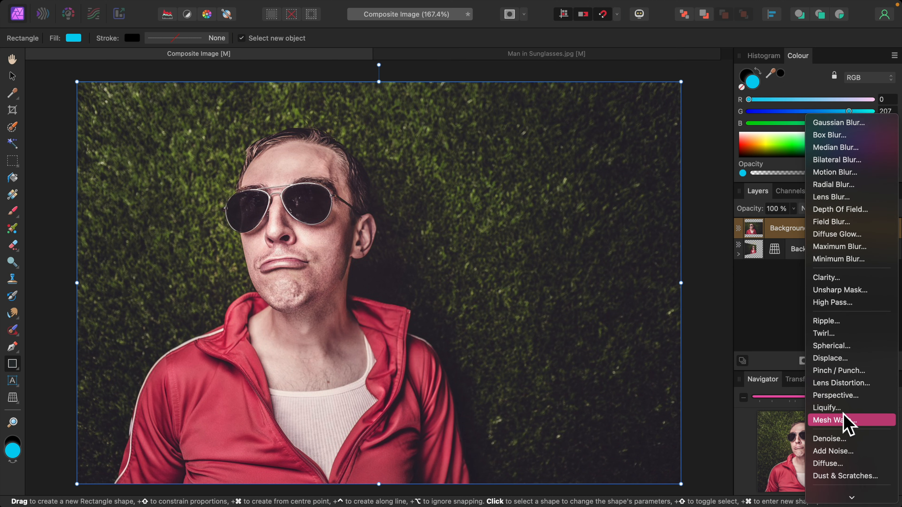
click(841, 397)
drag(661, 343, 825, 212)
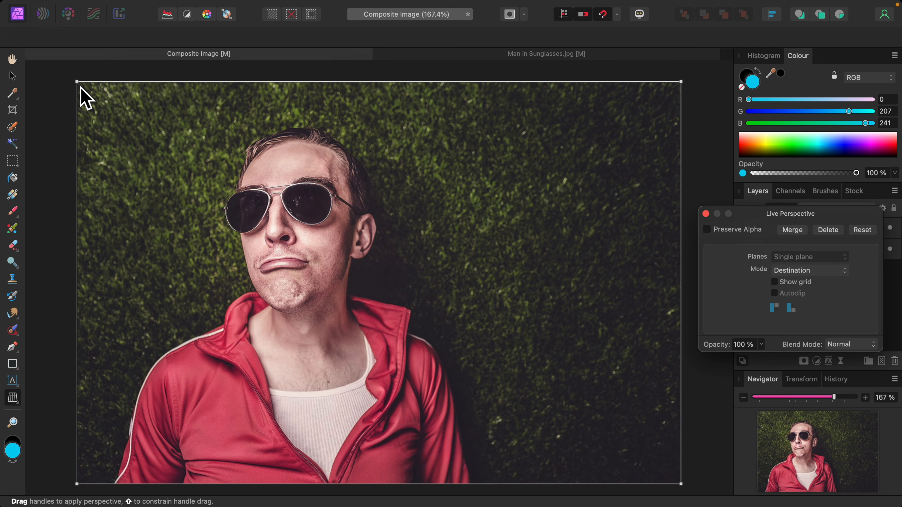
drag(78, 83, 477, 162)
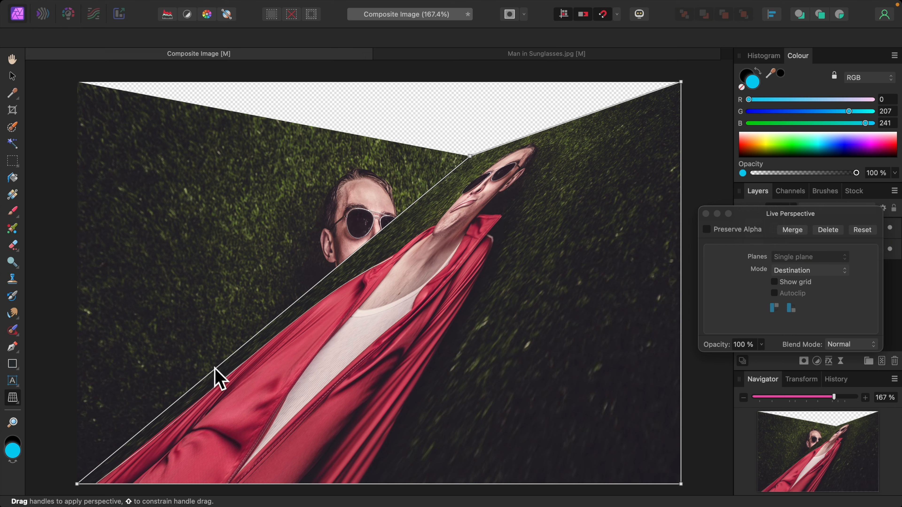
drag(79, 488, 469, 408)
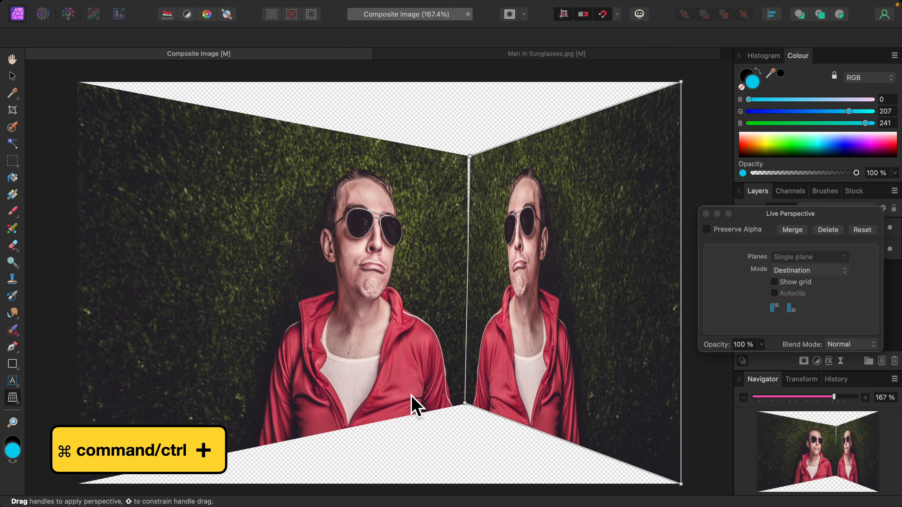
Fine-tune the flipped photo's two inner corners to close the gap along the seam, and close the perspective settings
key(super+plus)
key(super+plus)
key(super+plus)
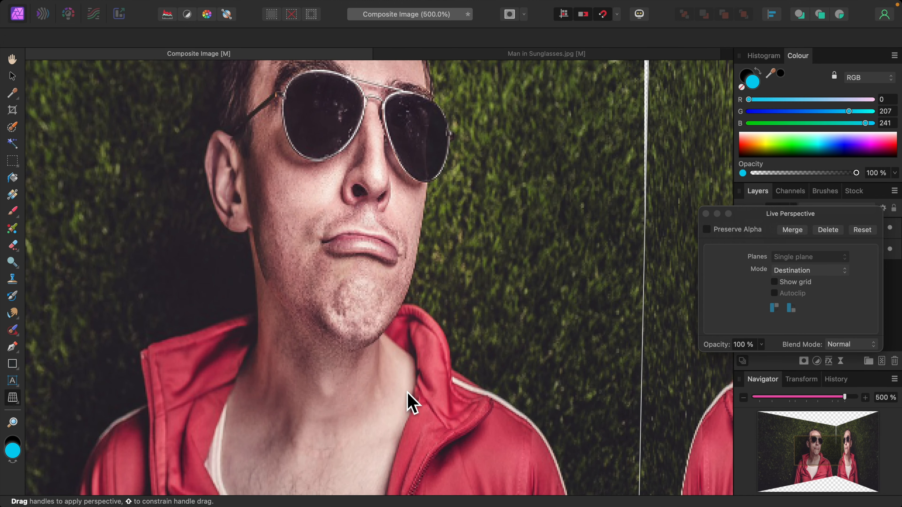
scroll(412, 404, down, 10)
scroll(412, 404, right, 3)
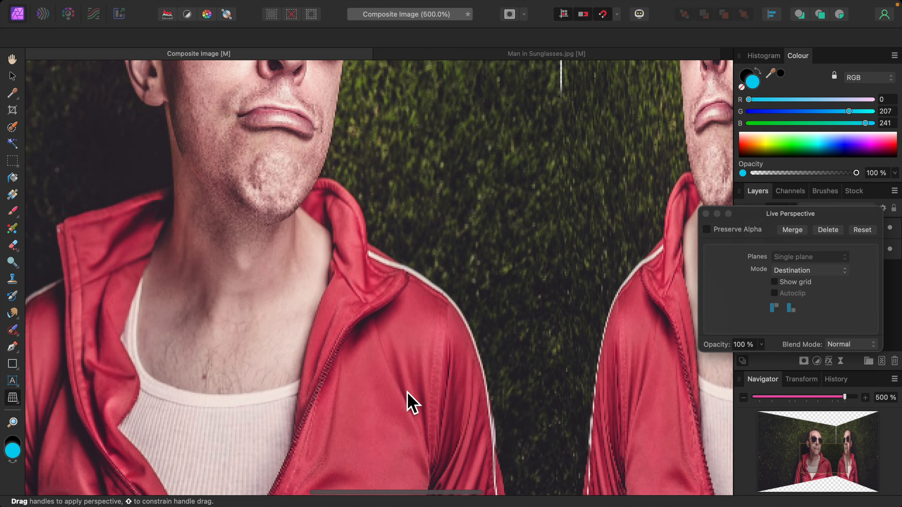
scroll(483, 408, up, 10)
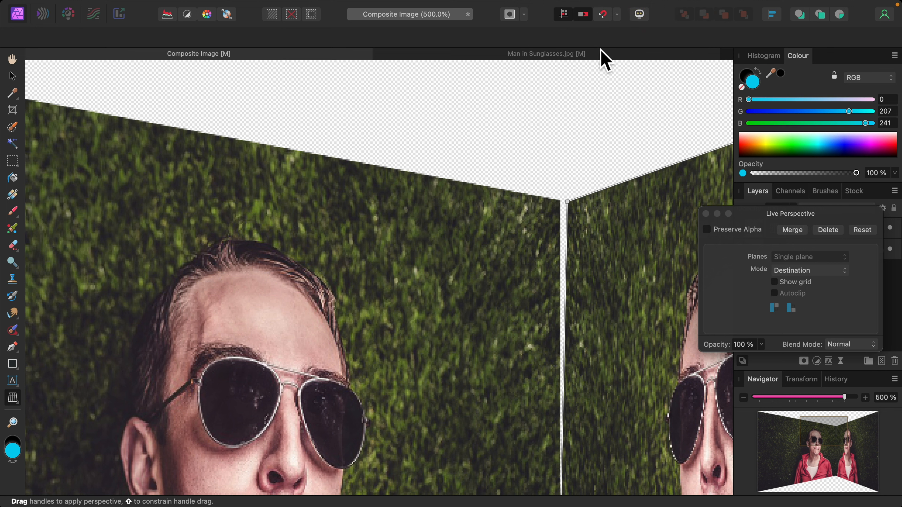
drag(570, 204, 563, 203)
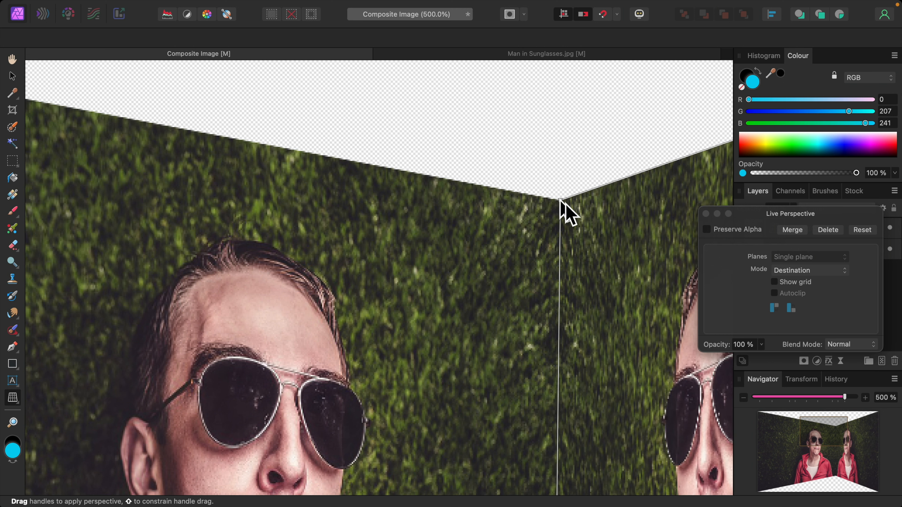
scroll(594, 258, down, 15)
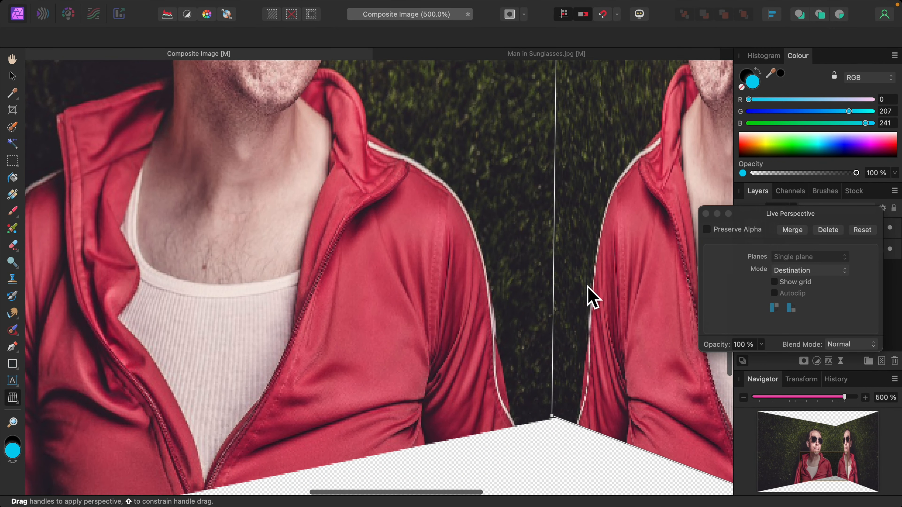
drag(553, 417, 555, 419)
scroll(616, 413, up, 15)
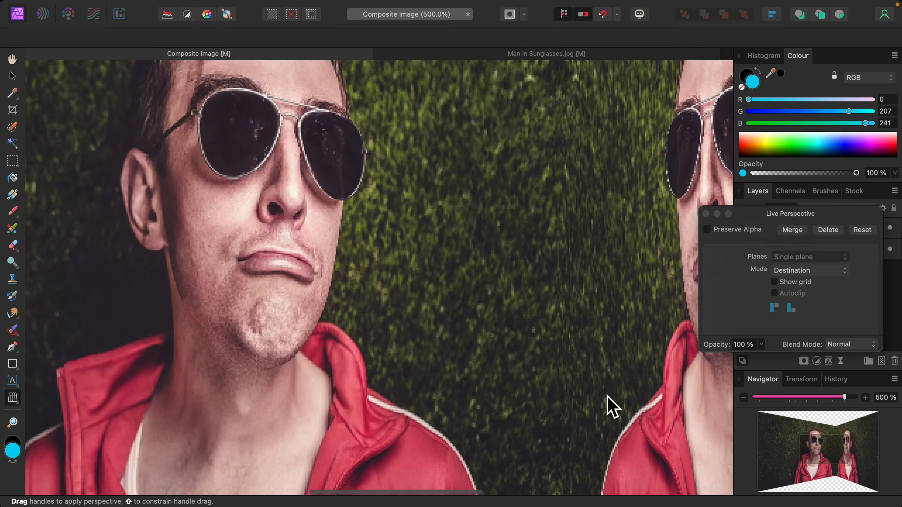
key(super+0)
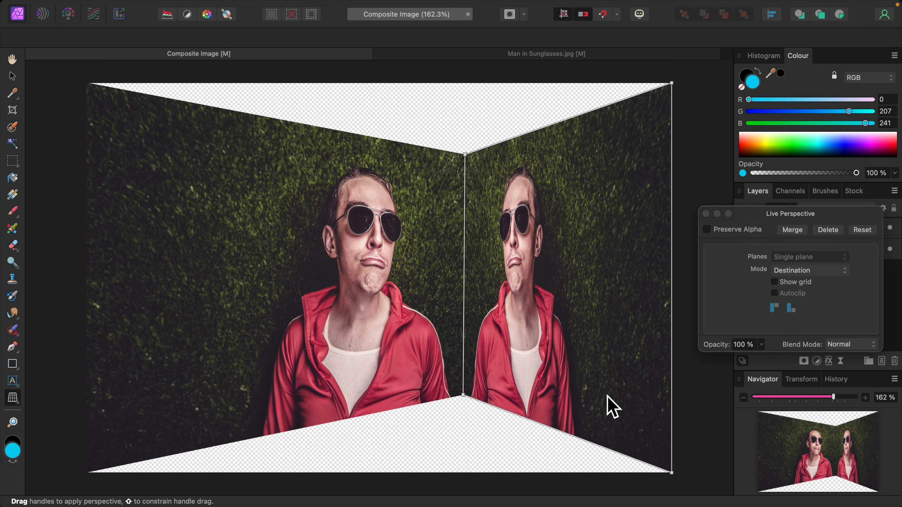
key(m)
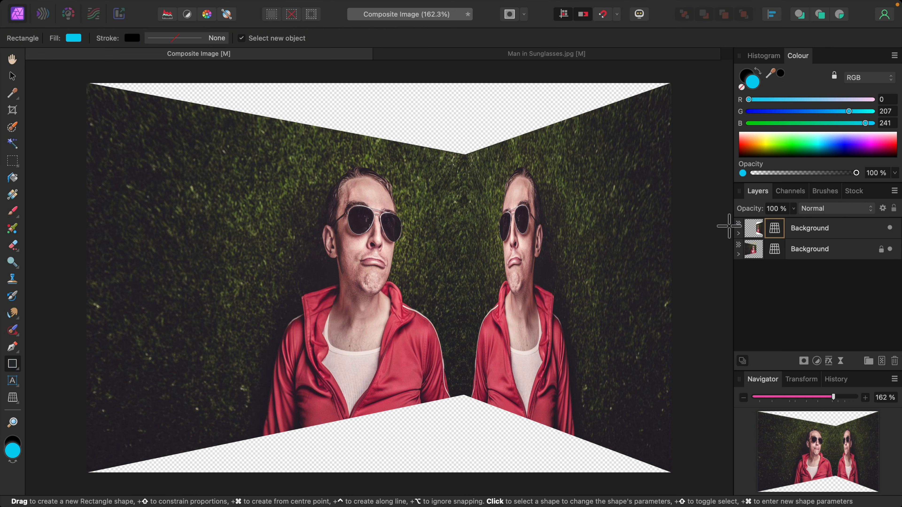
Paste another copy of the flipped photo above the other layers and add a live Perspective filter to it
click(753, 229)
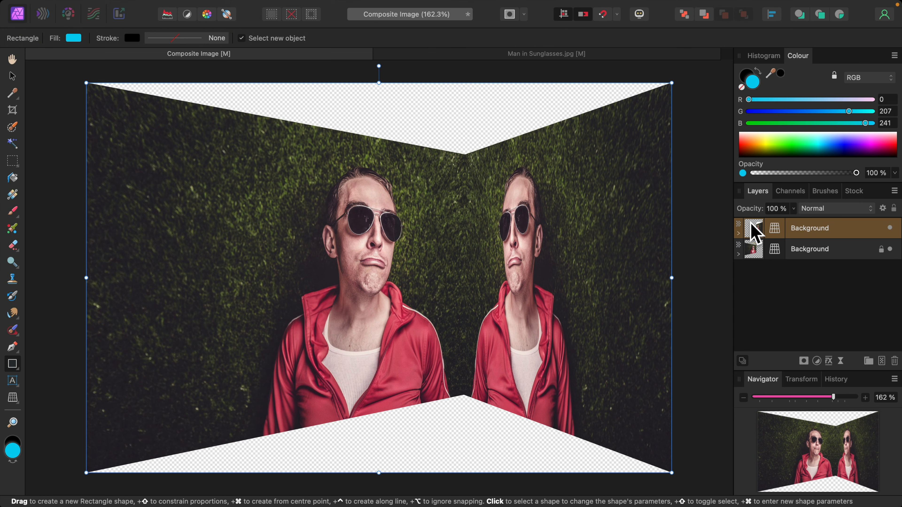
key(super+v)
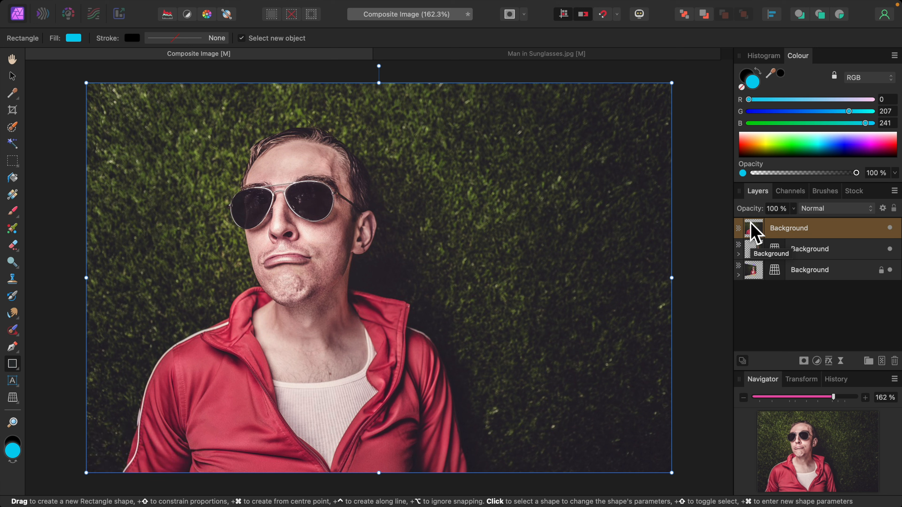
click(841, 361)
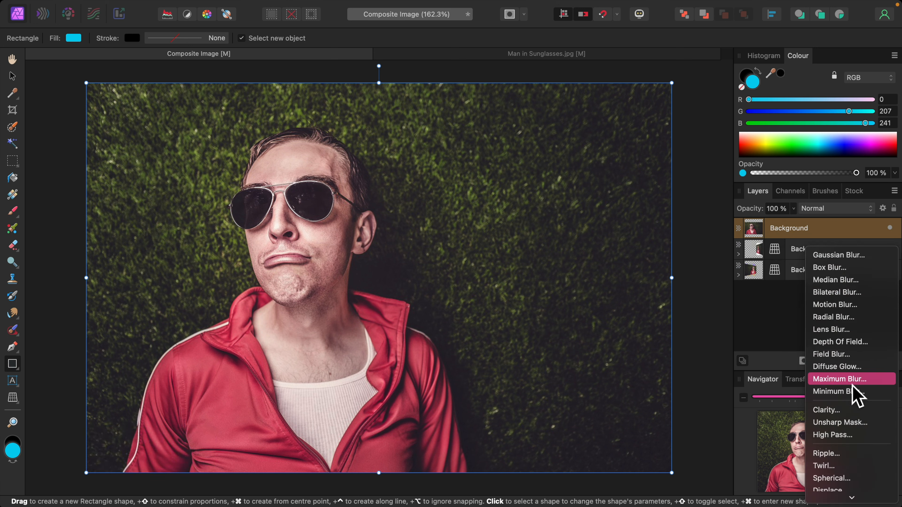
scroll(856, 395, down, 5)
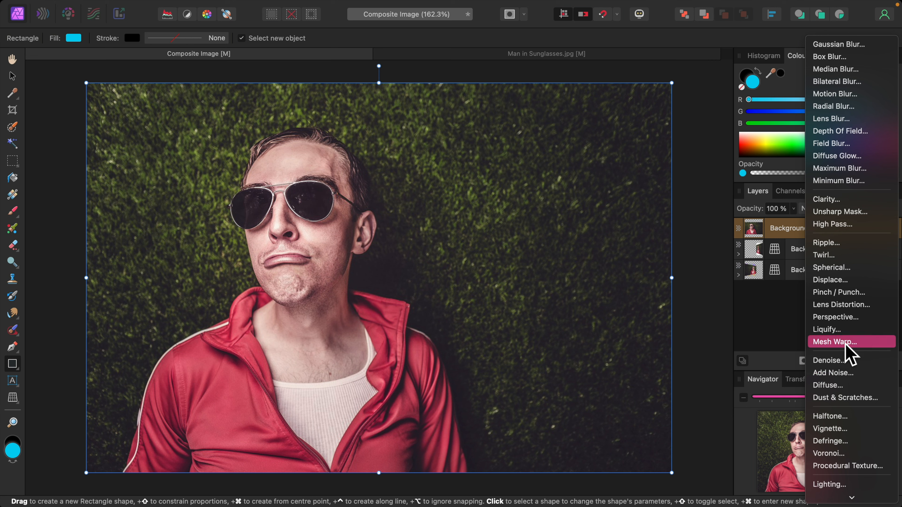
click(840, 317)
drag(663, 343, 834, 201)
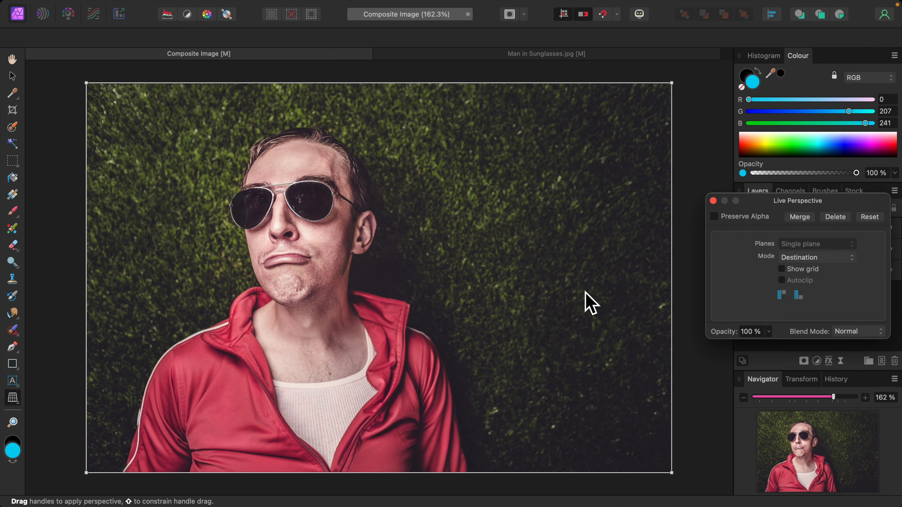
Shape the new copy as a floor: bottom-right corner below the canvas, top-right at the canvas's bottom-right, top-left where the walls meet
key(super+minus)
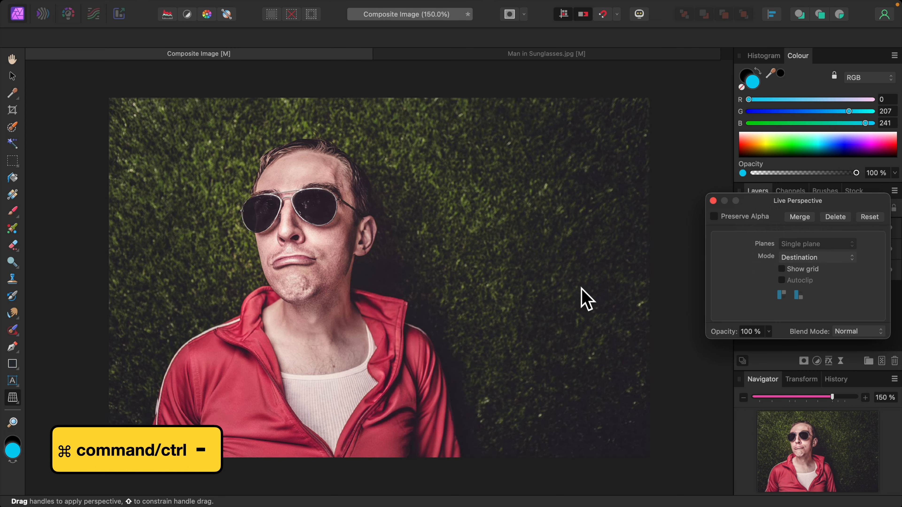
key(super+minus)
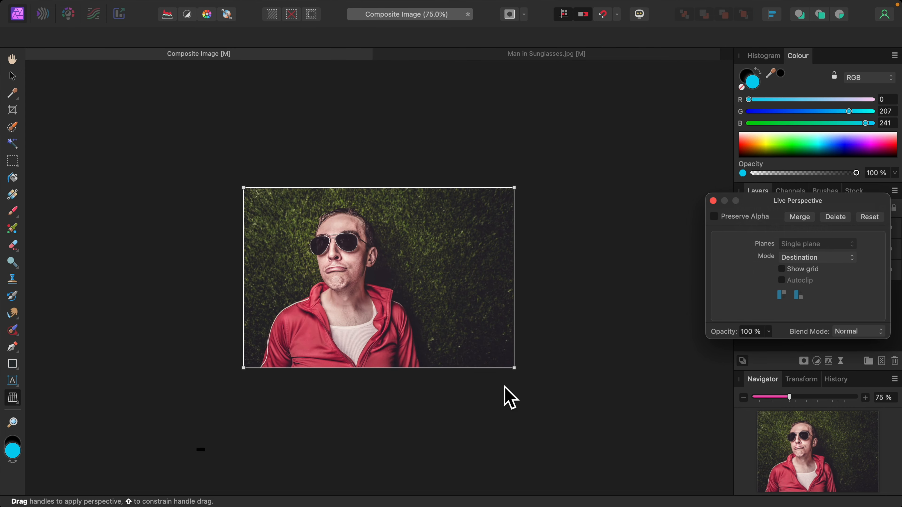
drag(518, 371, 402, 477)
drag(518, 192, 515, 372)
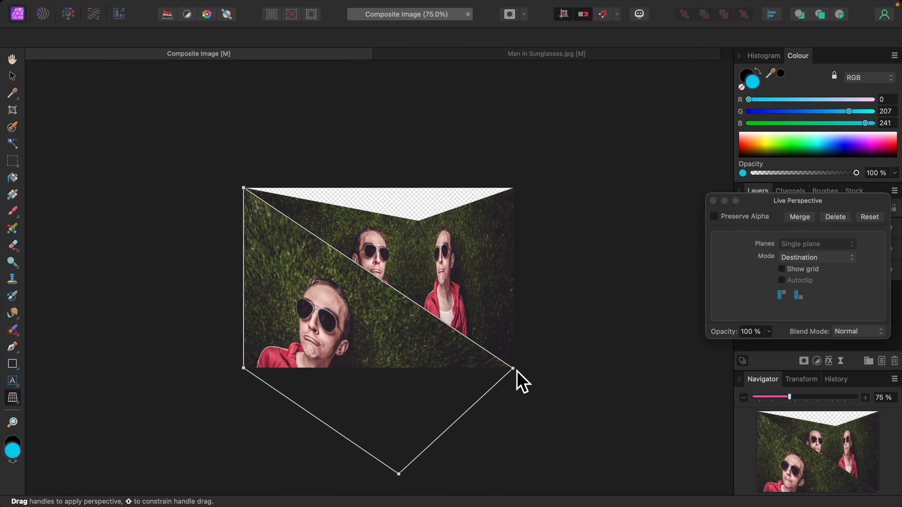
drag(247, 194, 421, 334)
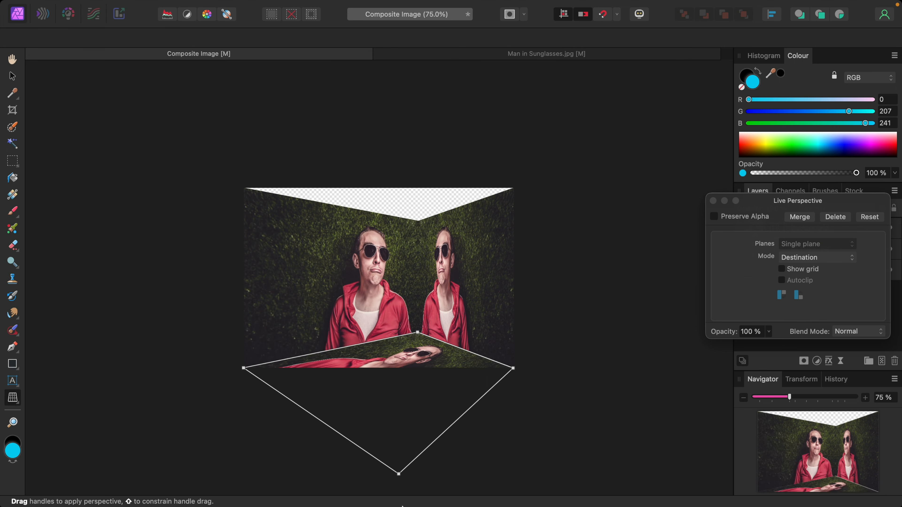
Move the floor photo's front corner up and to the left, closer beneath the canvas, to balance its perspective
drag(404, 479, 358, 438)
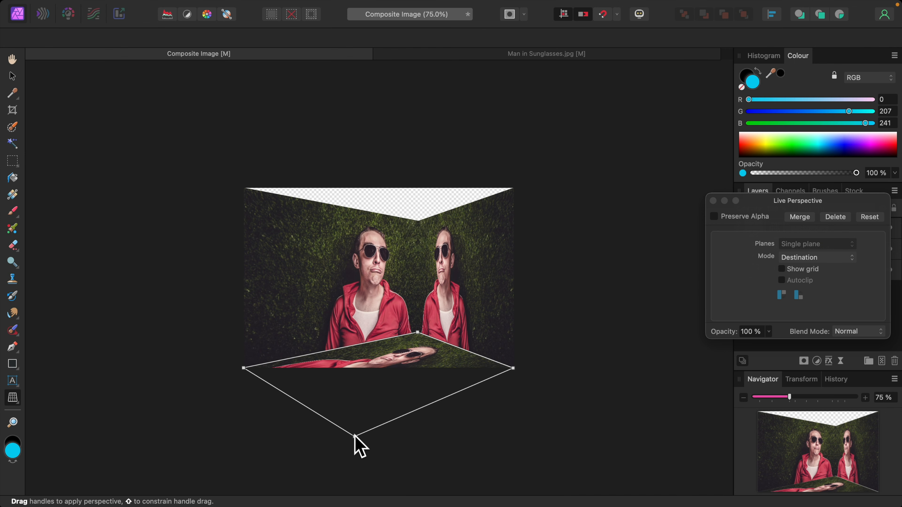
drag(356, 439, 332, 427)
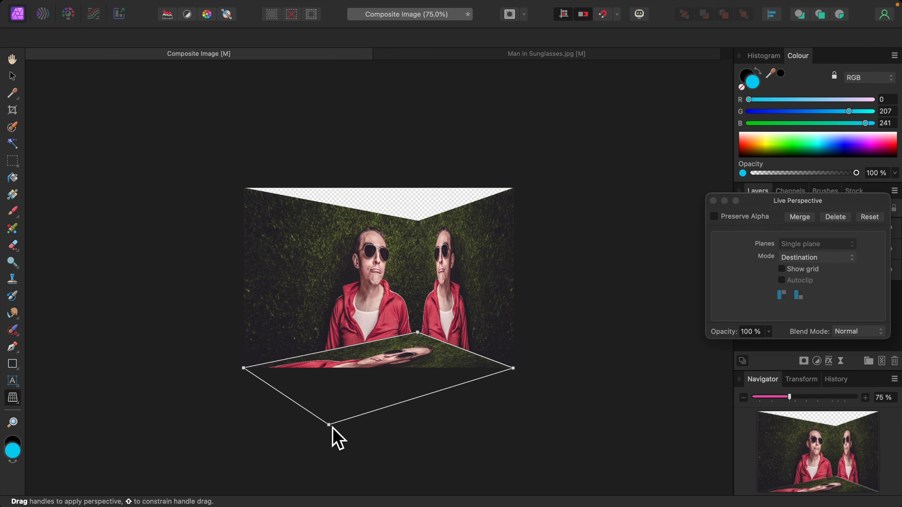
drag(332, 429, 339, 420)
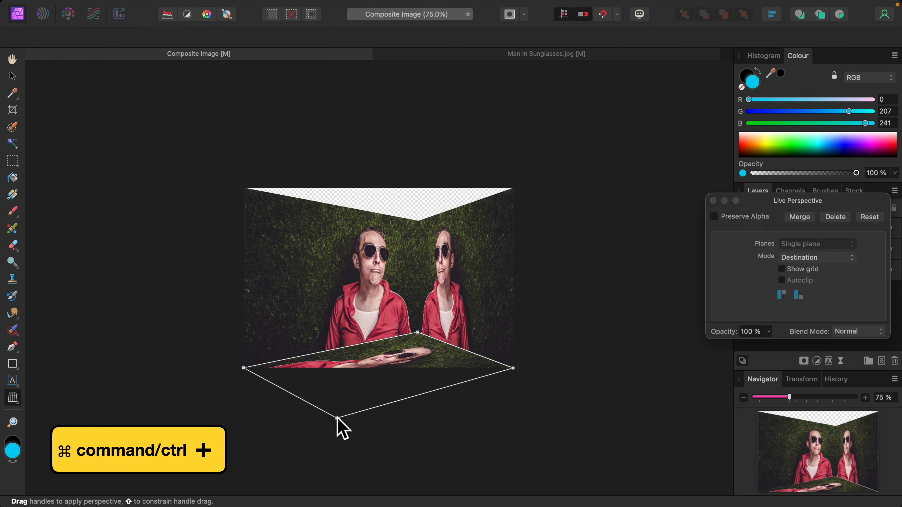
Fine-tune the floor photo's inner corner and its corner at the canvas's bottom-right, and close the perspective settings
key(ctrl+plus)
key(ctrl+plus)
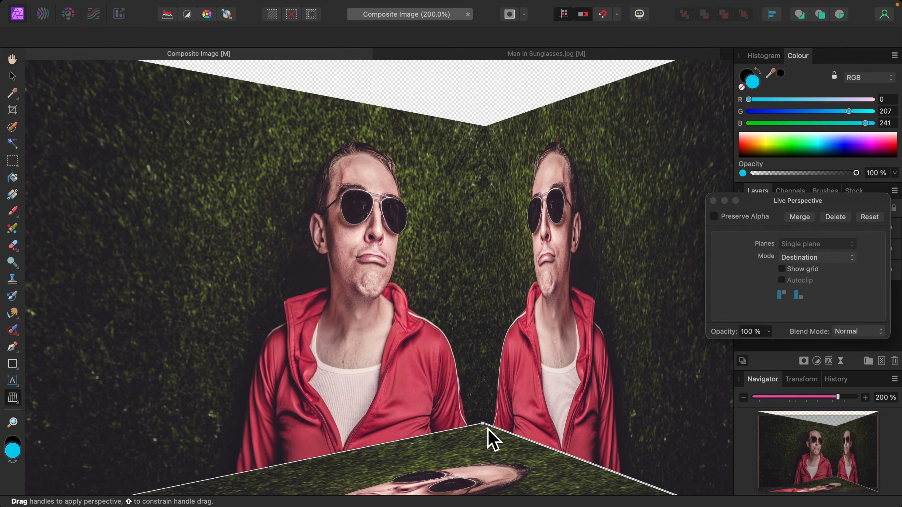
drag(487, 425, 487, 424)
scroll(515, 456, down, 10)
scroll(515, 456, right, 5)
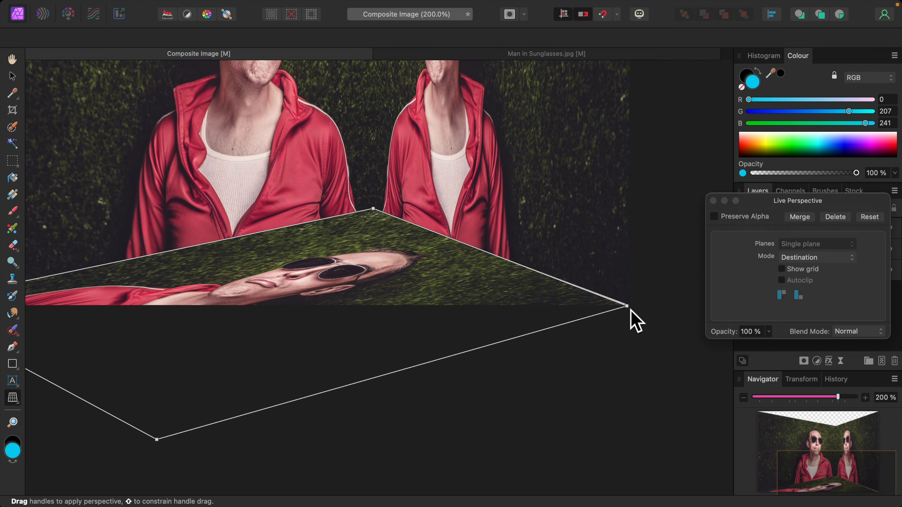
drag(631, 310, 634, 307)
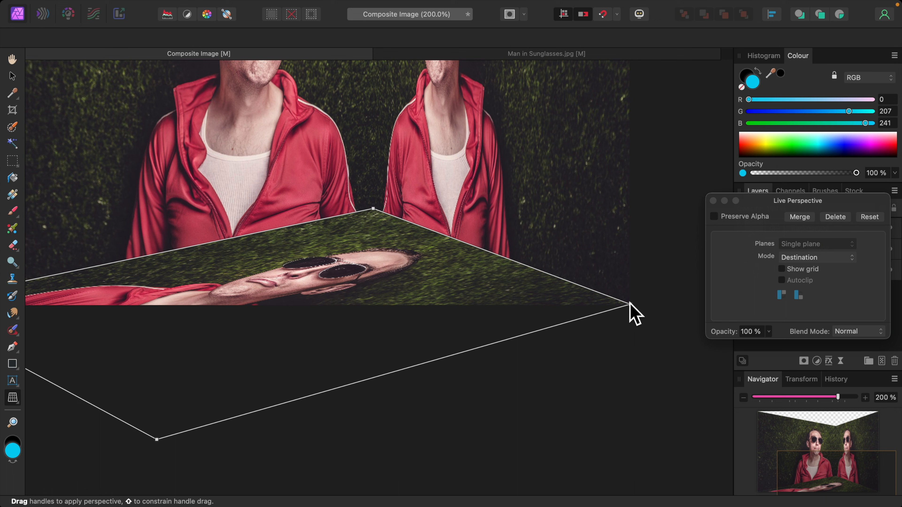
key(super+0)
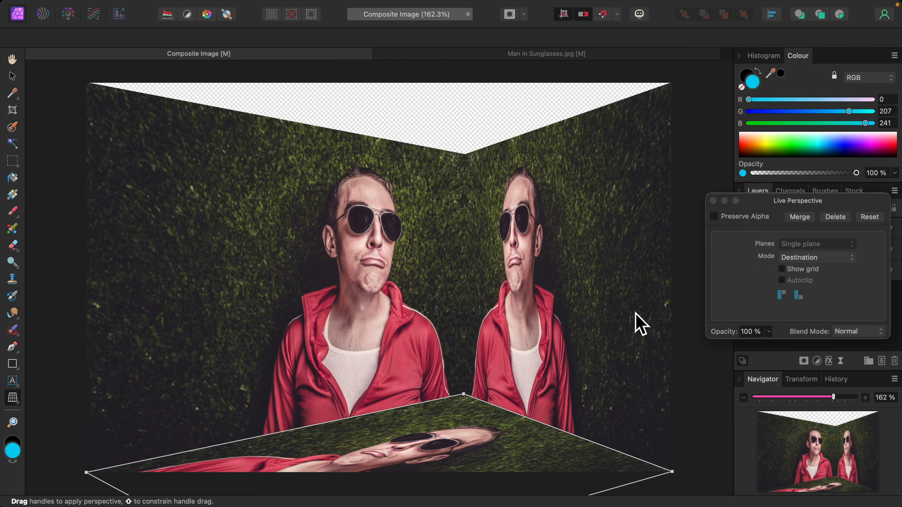
click(713, 201)
key(u)
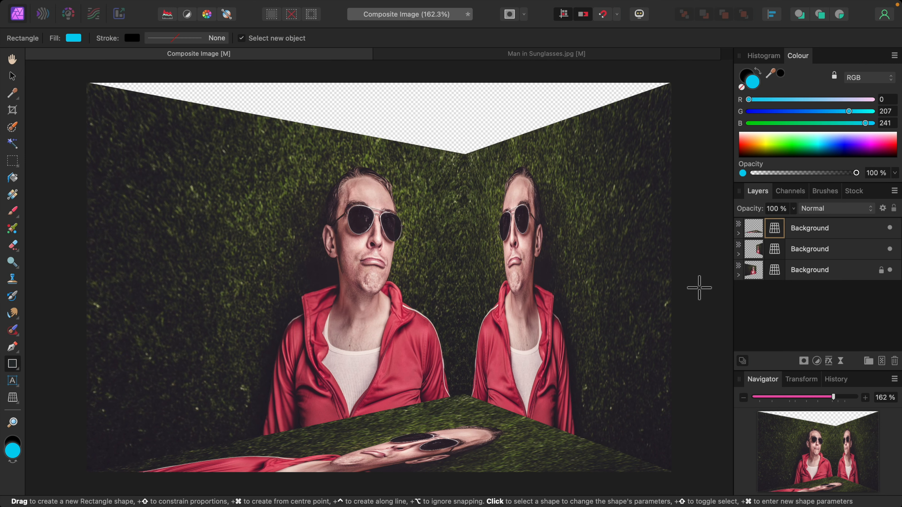
Paste another copy of the photo above the other layers and add a live Perspective filter to it
click(760, 232)
key(super+v)
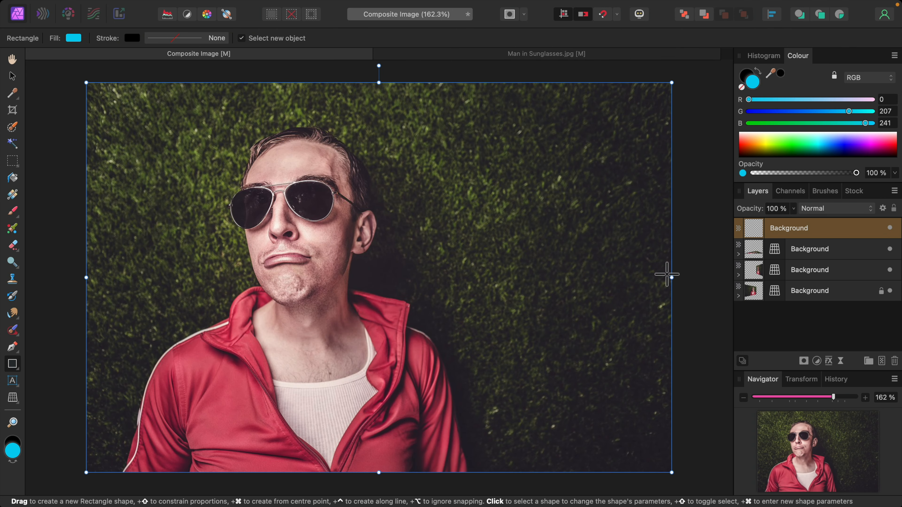
click(840, 361)
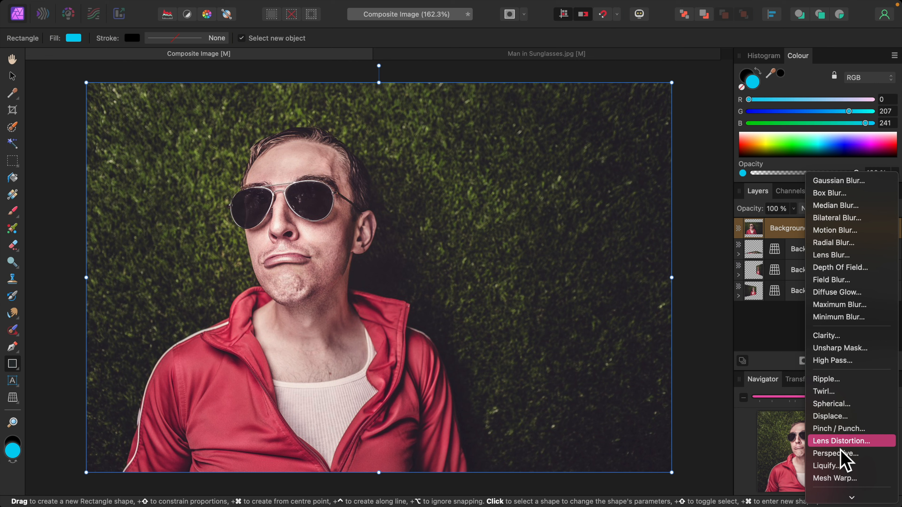
click(844, 454)
Shape the new copy as a ceiling: top-right corner above the canvas, bottom-right at the canvas's top-right, bottom-left where the wall tops meet
drag(647, 345, 825, 265)
key(super+minus)
key(super+minus)
key(super+minus)
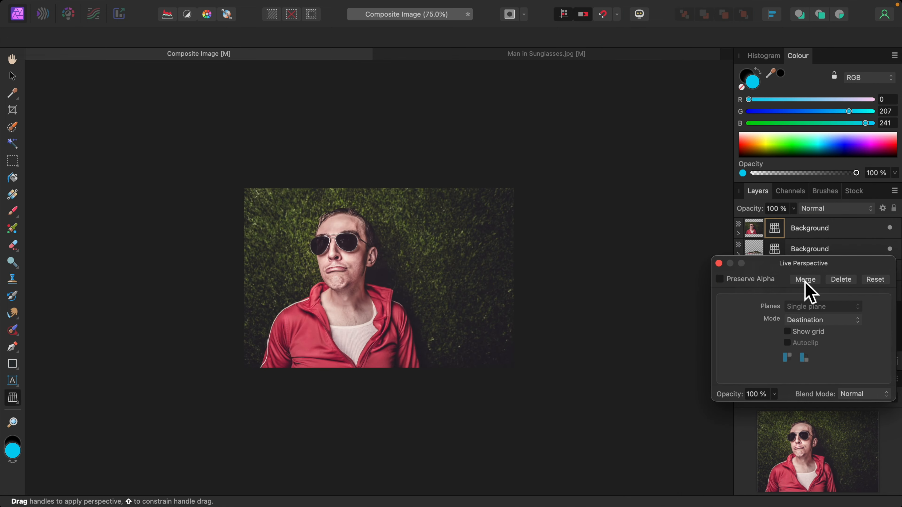
drag(514, 188, 419, 62)
drag(514, 368, 514, 191)
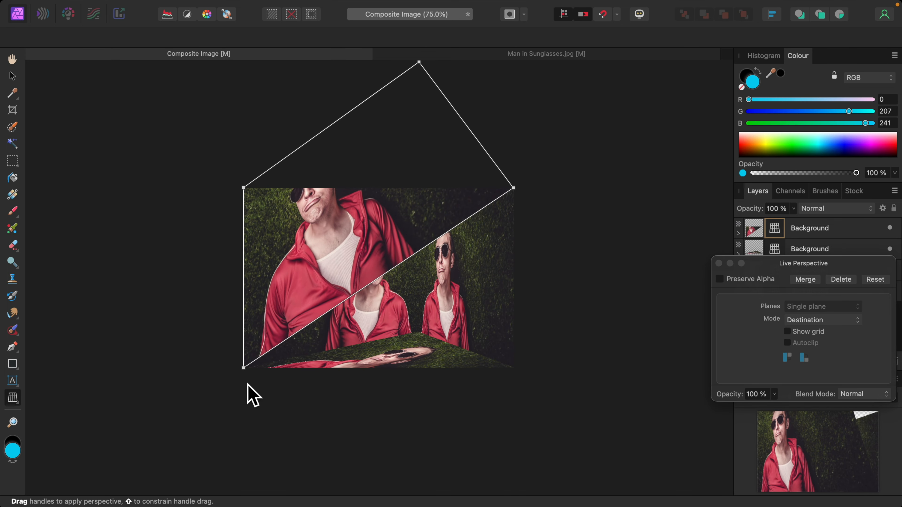
drag(247, 372, 425, 227)
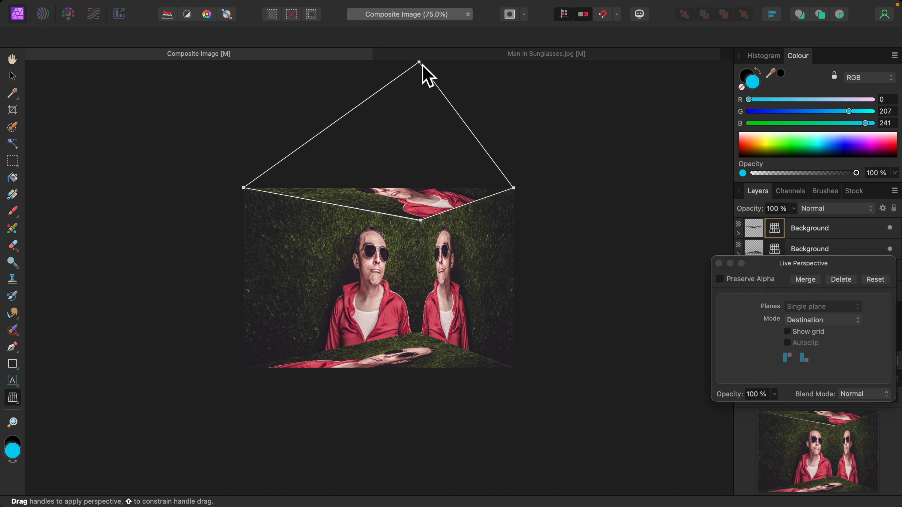
drag(424, 68, 358, 156)
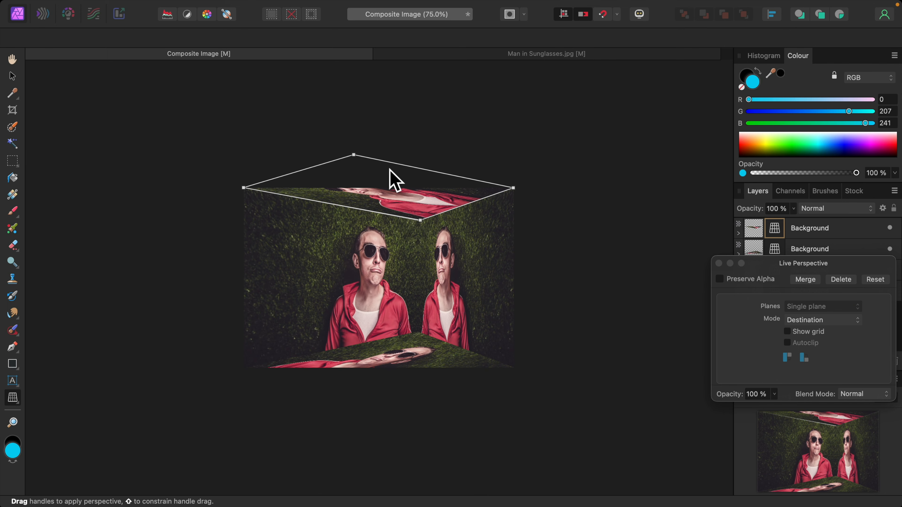
Fine-tune the ceiling photo's inner corner and its corner at the canvas's top-right, and close the perspective settings
scroll(391, 178, up, 8)
scroll(477, 192, up, 5)
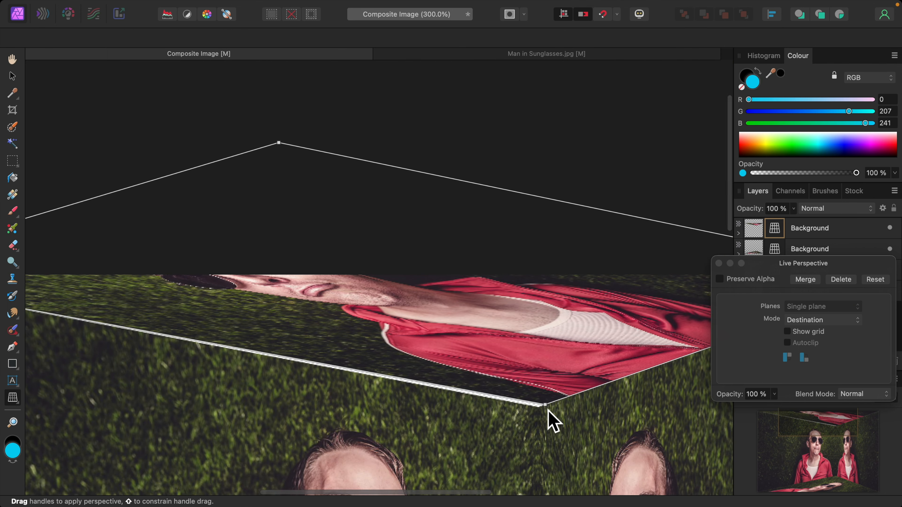
drag(548, 409, 542, 410)
scroll(572, 429, right, 10)
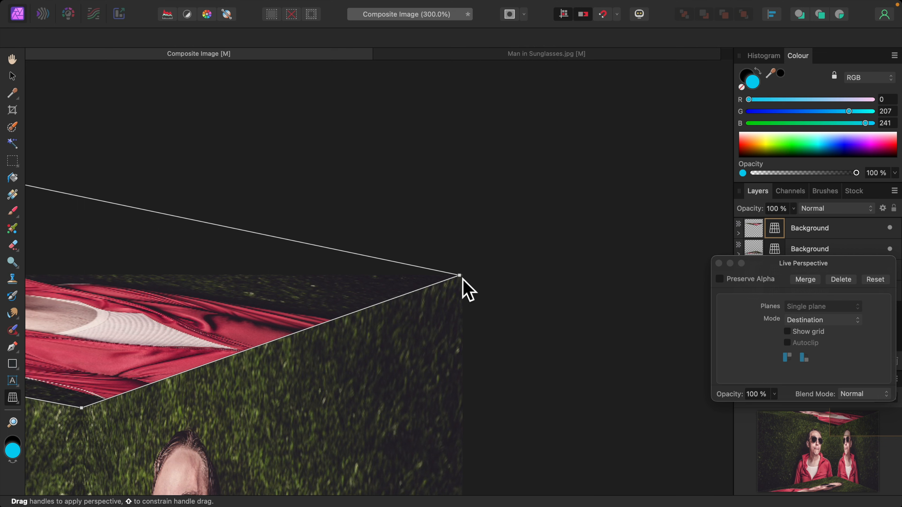
drag(465, 284, 466, 278)
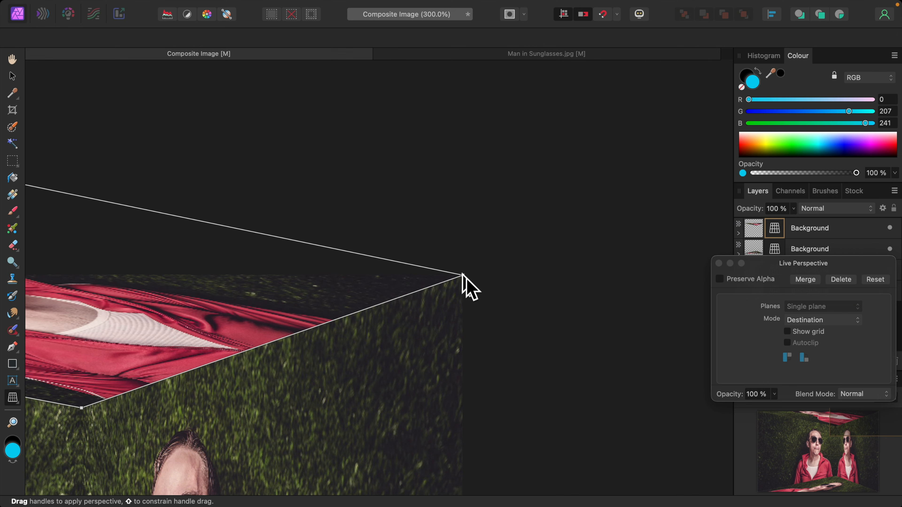
key(super+0)
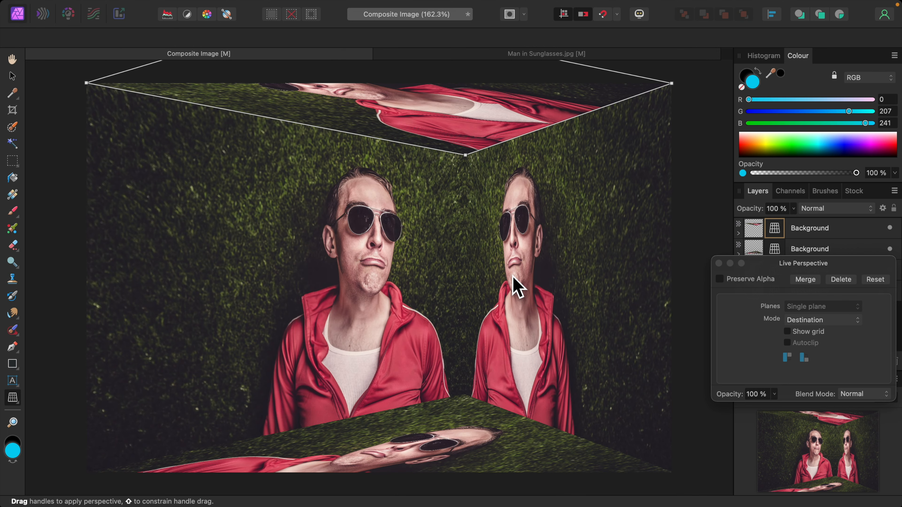
click(718, 264)
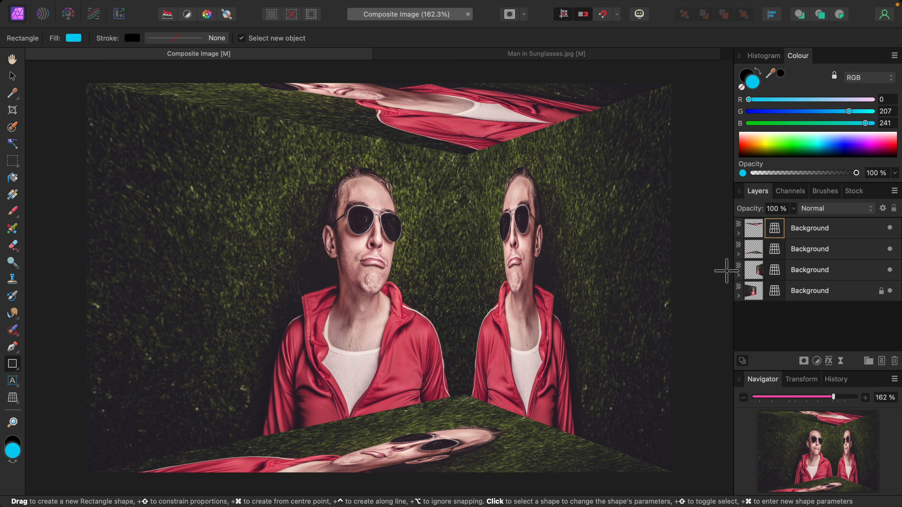
Add a Gradient Map adjustment and nest it inside the left wall's photo layer so it affects only that wall
click(817, 361)
scroll(830, 389, down, 5)
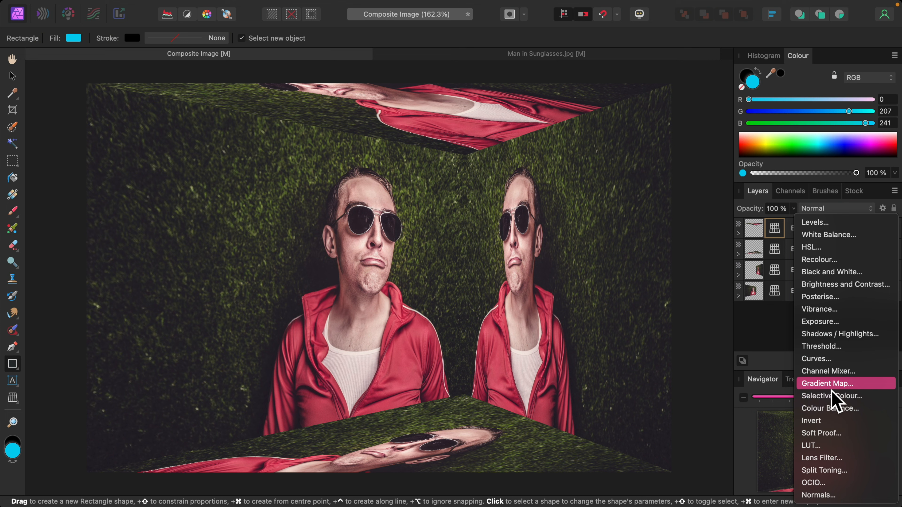
click(828, 384)
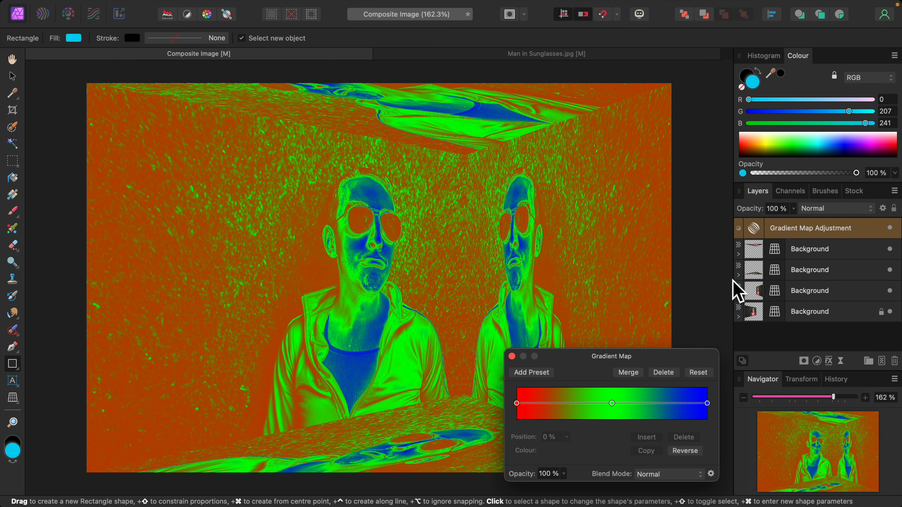
drag(654, 352, 804, 60)
drag(752, 230, 753, 307)
drag(751, 57, 784, 108)
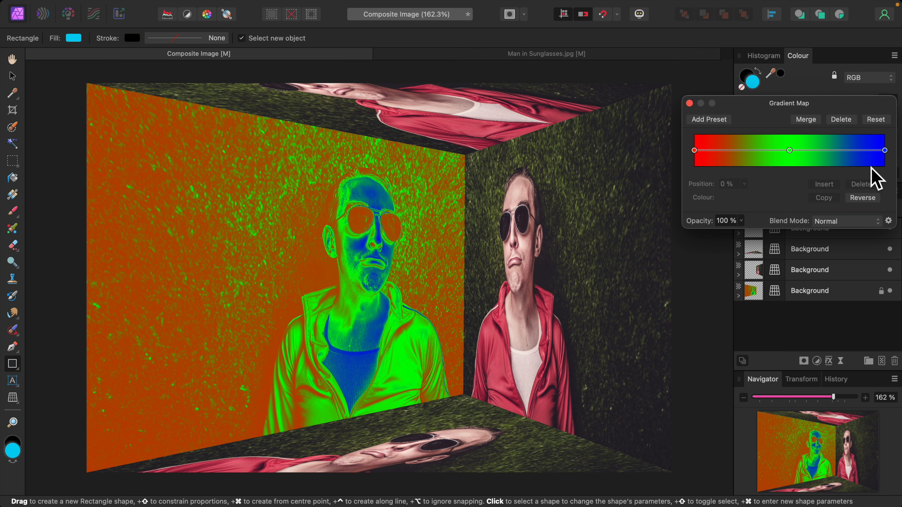
Lower the left wall's gradient map opacity to 56%
click(741, 220)
drag(745, 237, 704, 236)
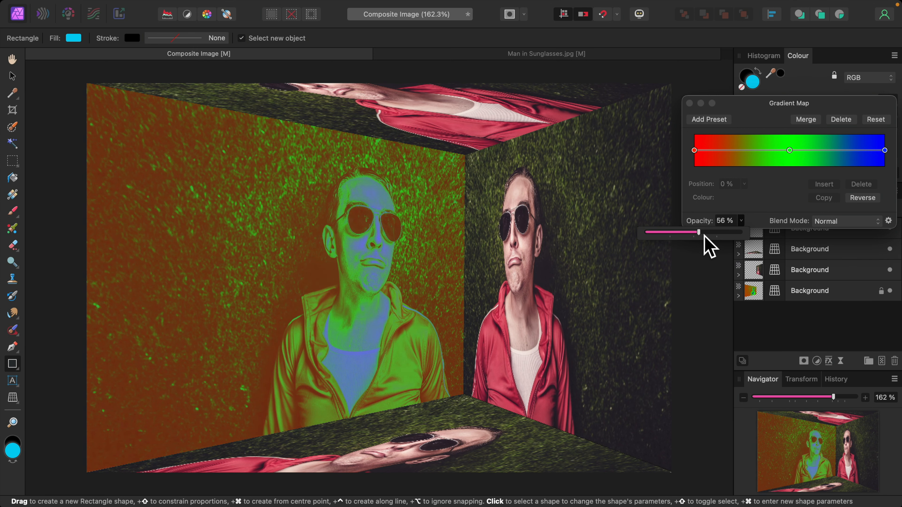
click(762, 207)
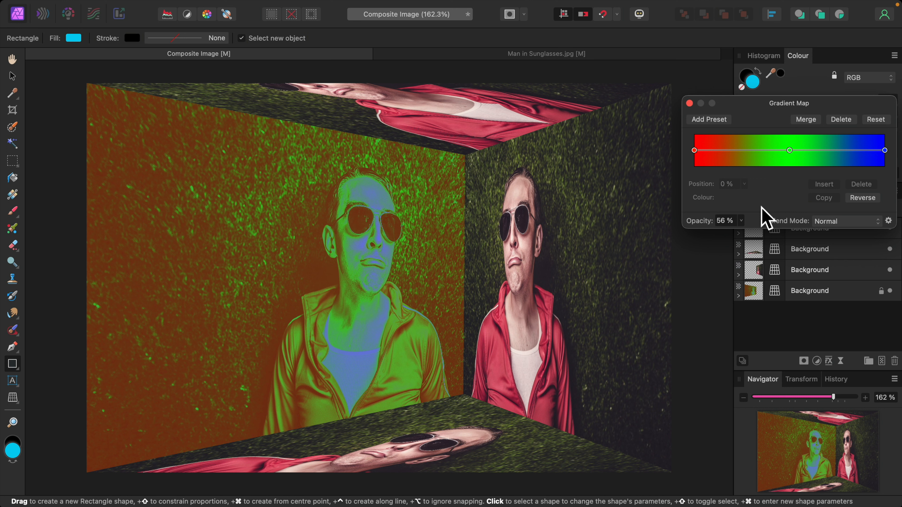
Delete the gradient map's middle green stop and change its blue end stop to cyan 00FFEF
click(791, 152)
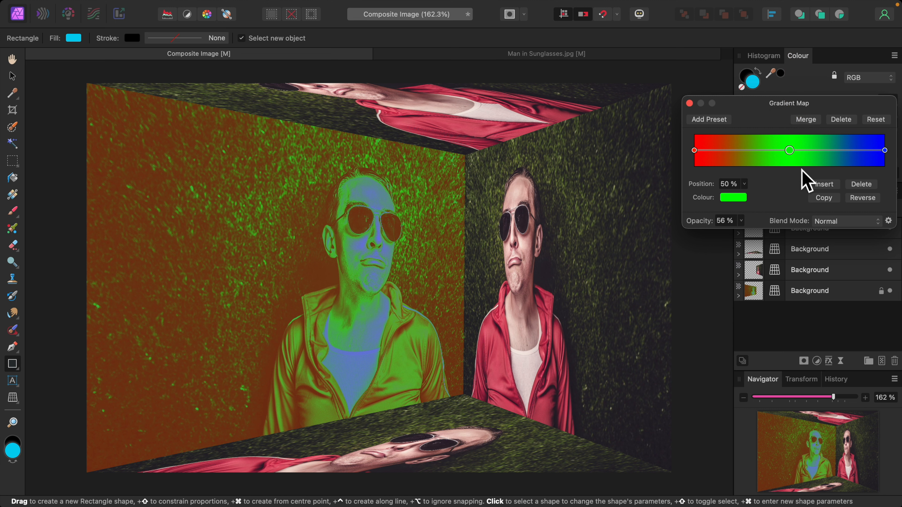
click(861, 185)
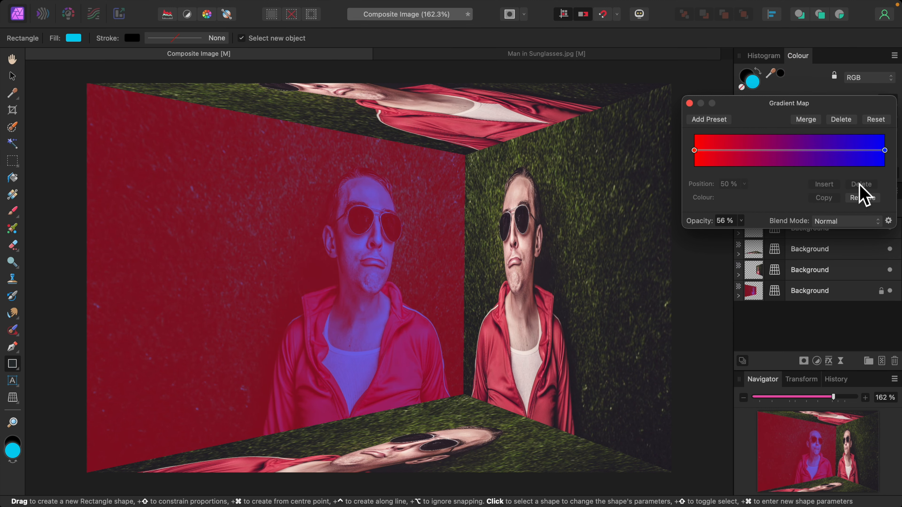
click(885, 151)
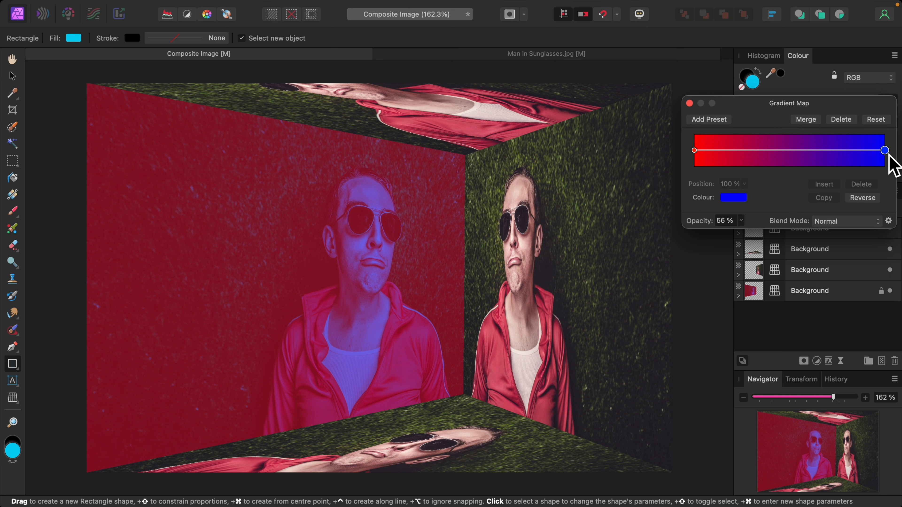
click(734, 198)
drag(755, 251, 738, 297)
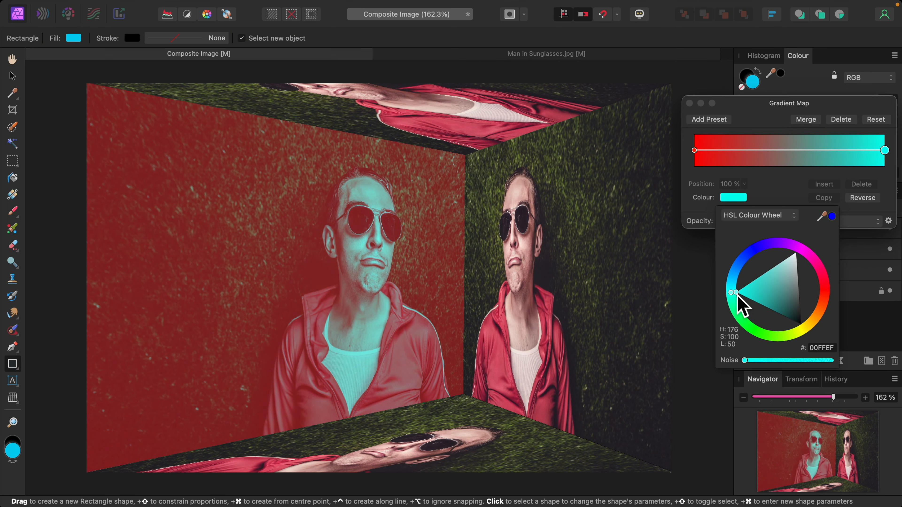
click(784, 182)
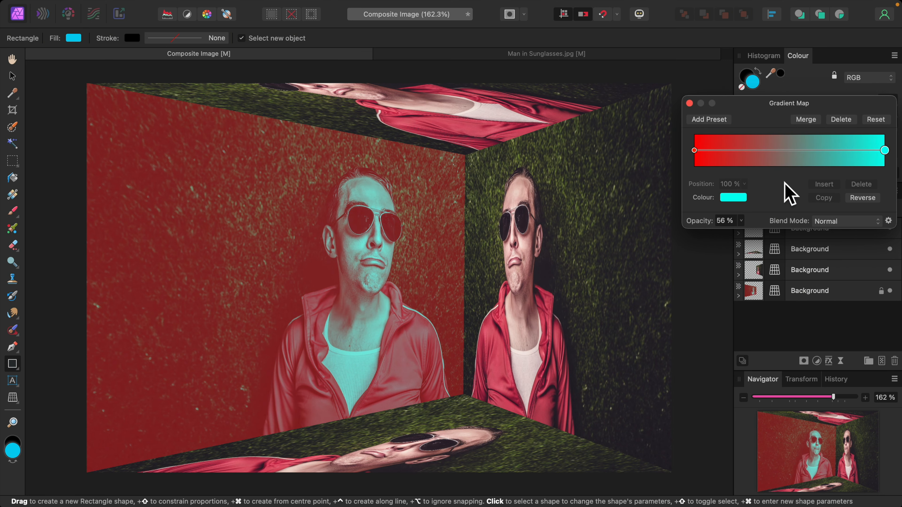
Set the left wall's gradient map to Colour Burn blend mode at 46% opacity and close its settings
click(880, 223)
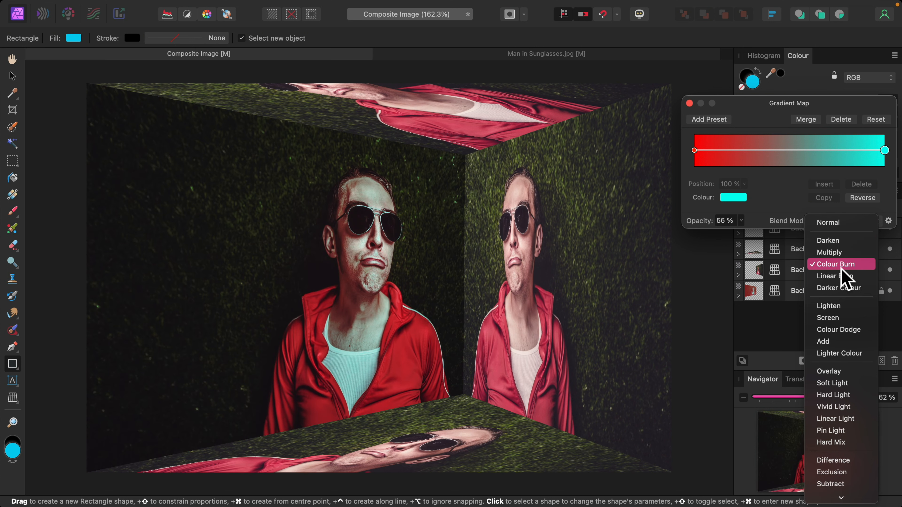
click(844, 264)
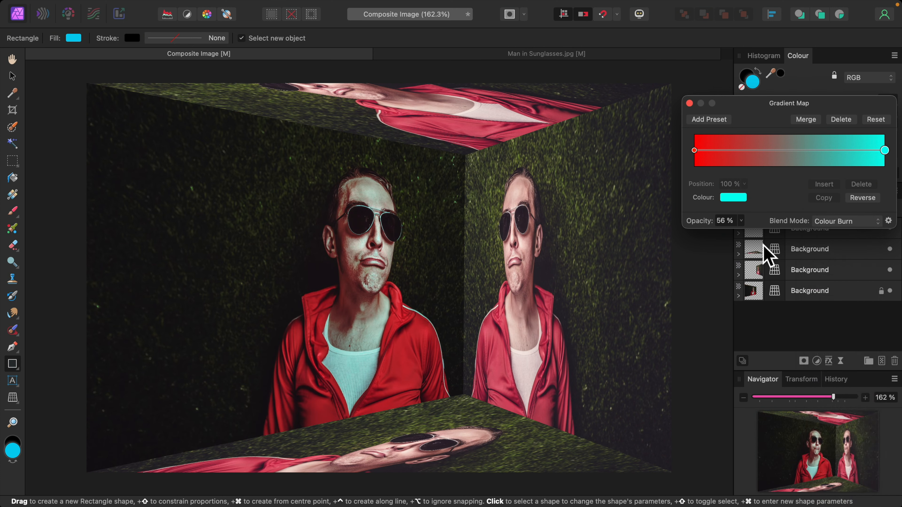
click(741, 221)
drag(744, 235, 732, 235)
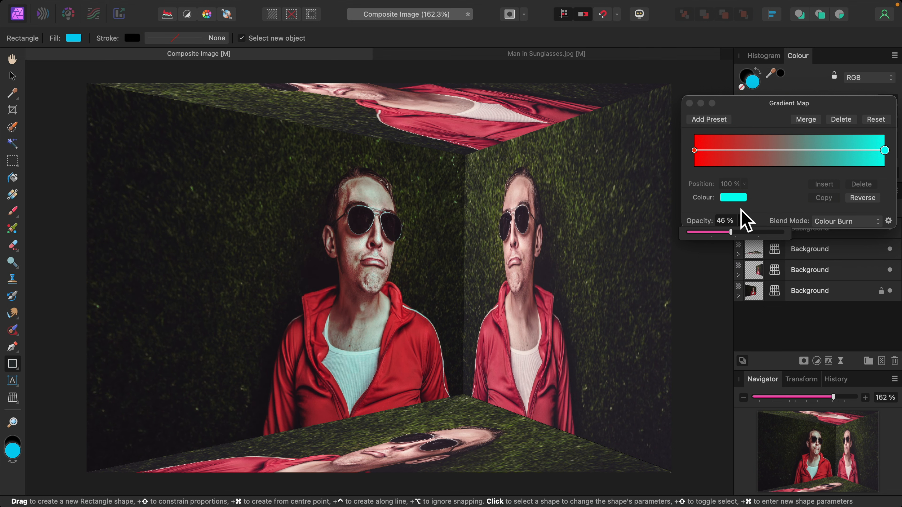
click(690, 103)
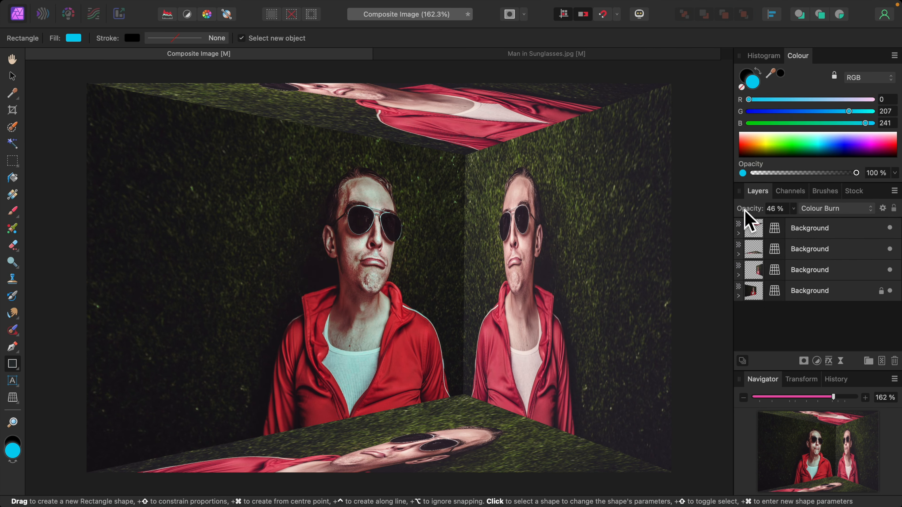
Add a Gradient Map adjustment for the right wall's photo and nest it inside that layer
click(751, 268)
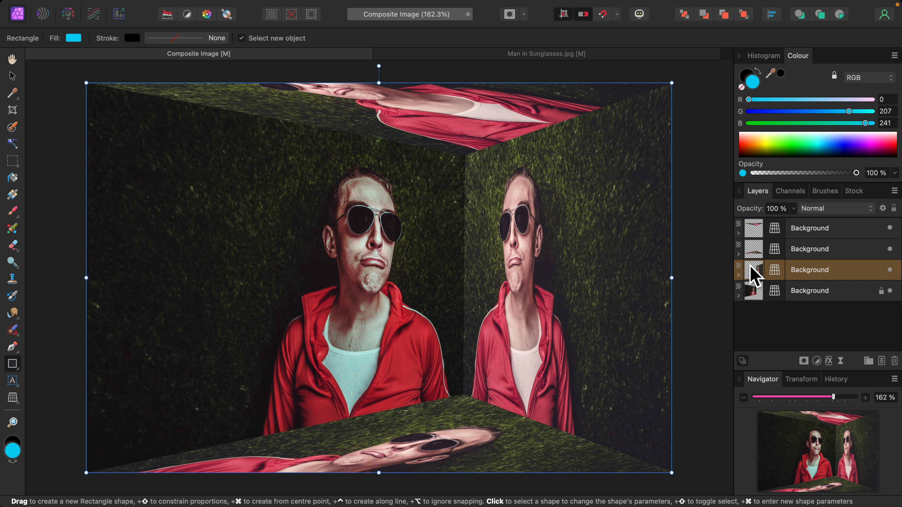
click(817, 361)
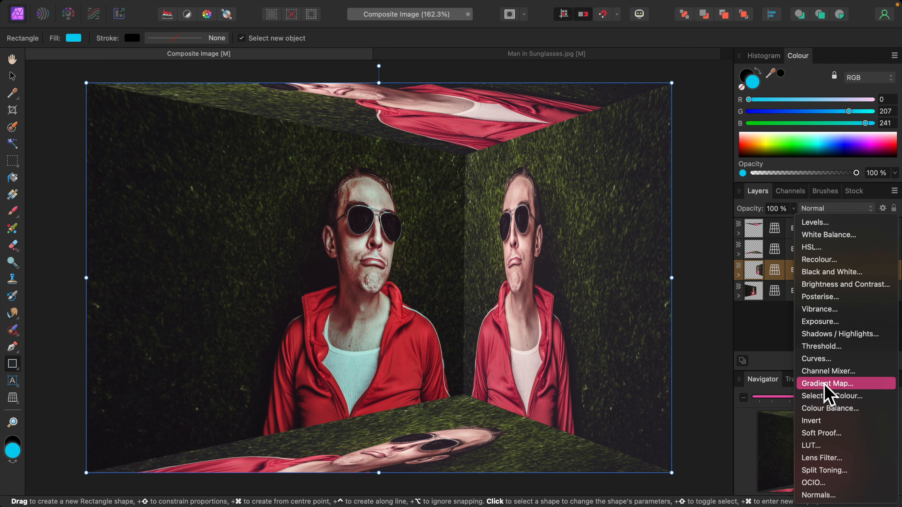
click(825, 386)
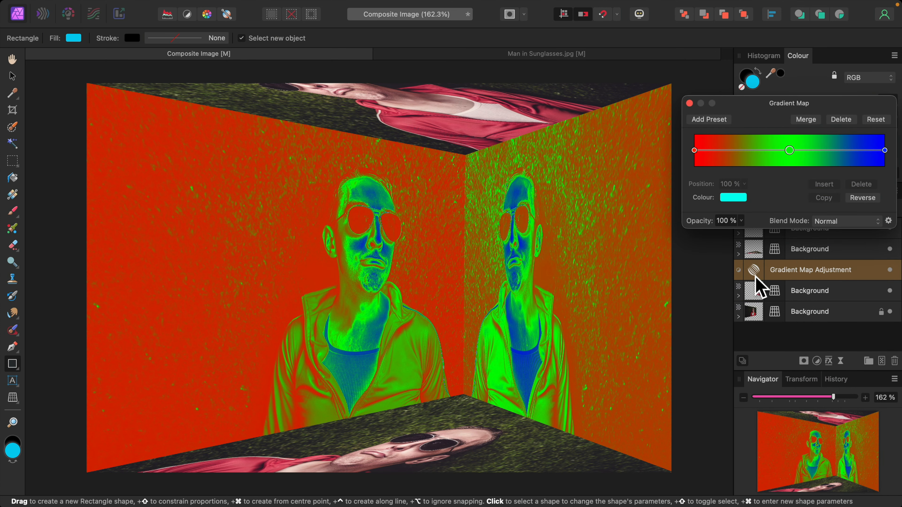
drag(755, 280, 752, 304)
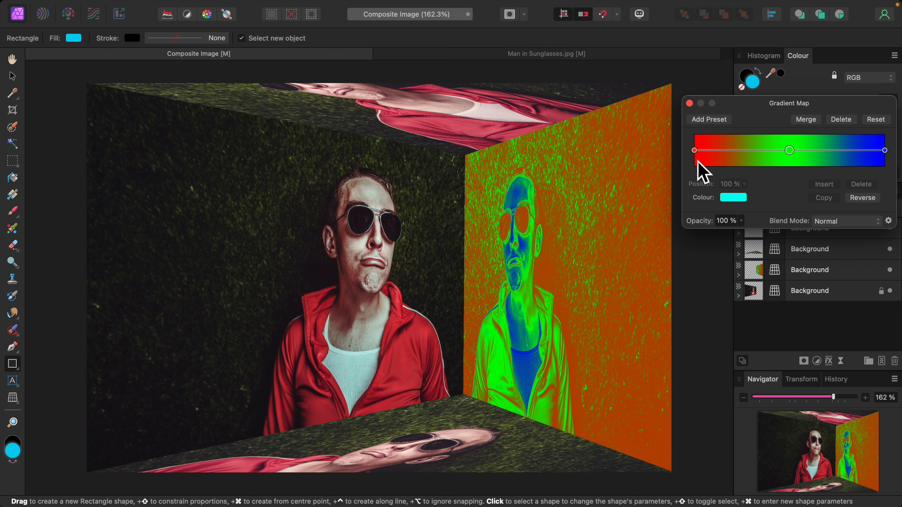
Change the red start stop of the right wall's gradient map to magenta
click(695, 151)
click(735, 199)
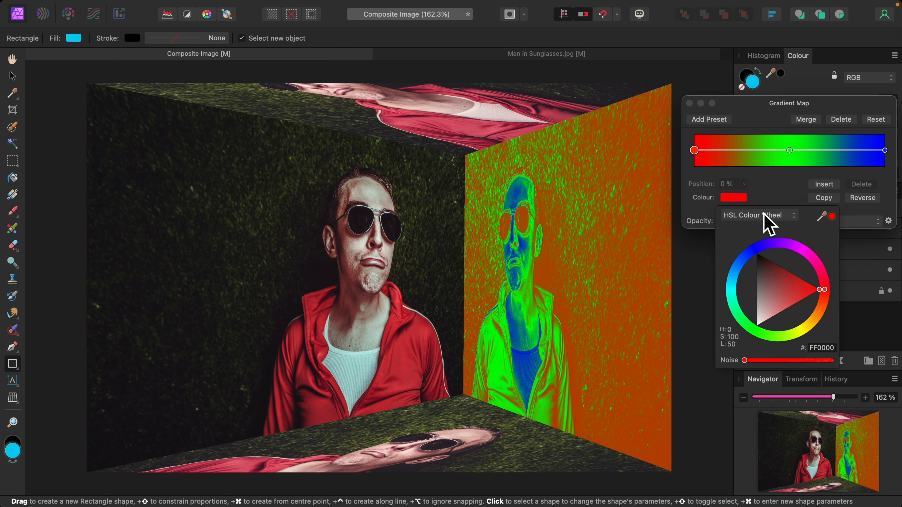
drag(831, 293, 805, 243)
click(789, 192)
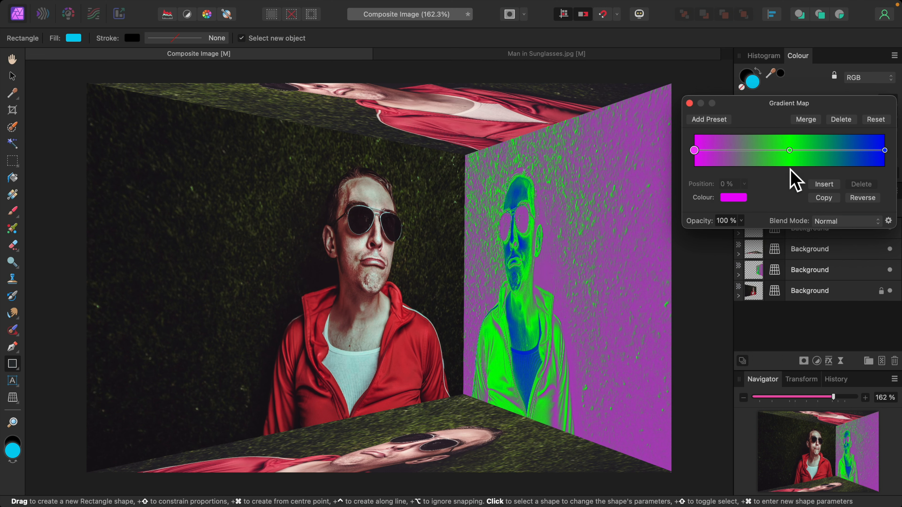
Delete the right wall gradient map's middle green stop and change its blue end stop to bright green
click(790, 151)
click(861, 186)
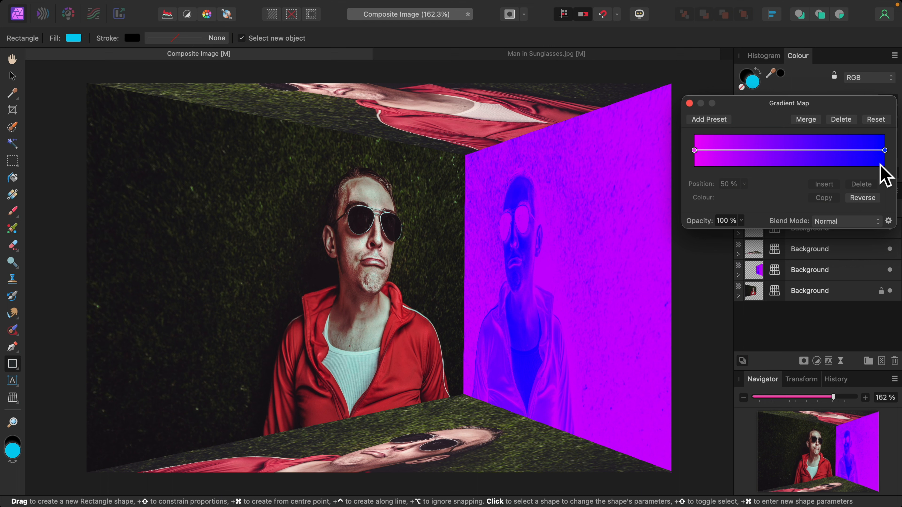
click(884, 150)
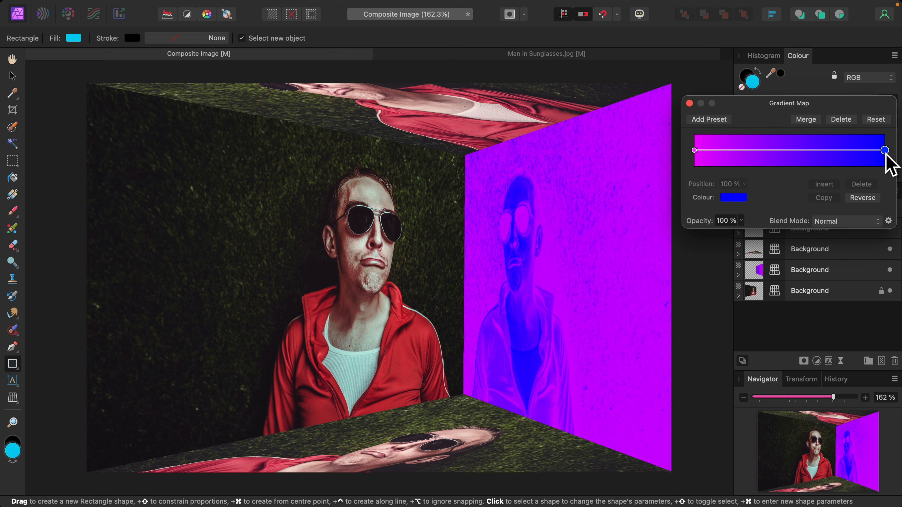
click(734, 198)
drag(746, 276, 763, 326)
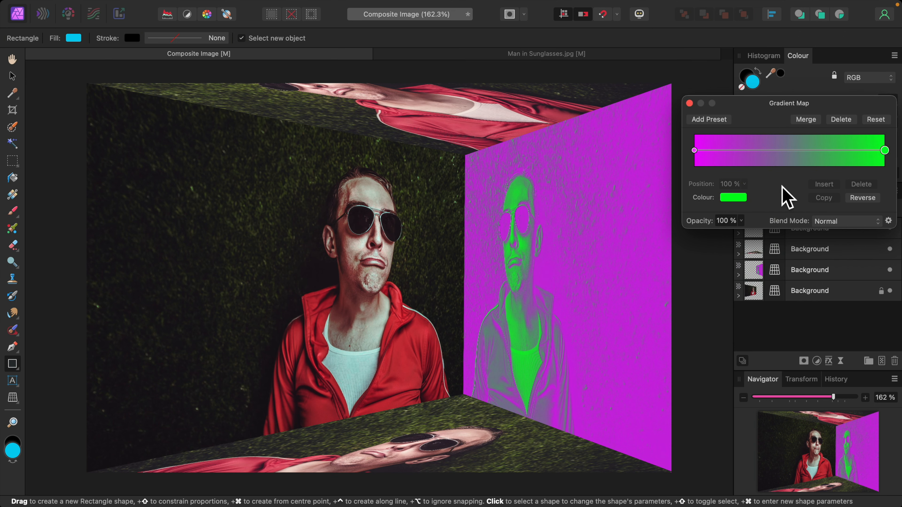
Set the right wall's gradient map to Darker Colour blend mode at 25% opacity and close its settings
click(881, 227)
click(852, 291)
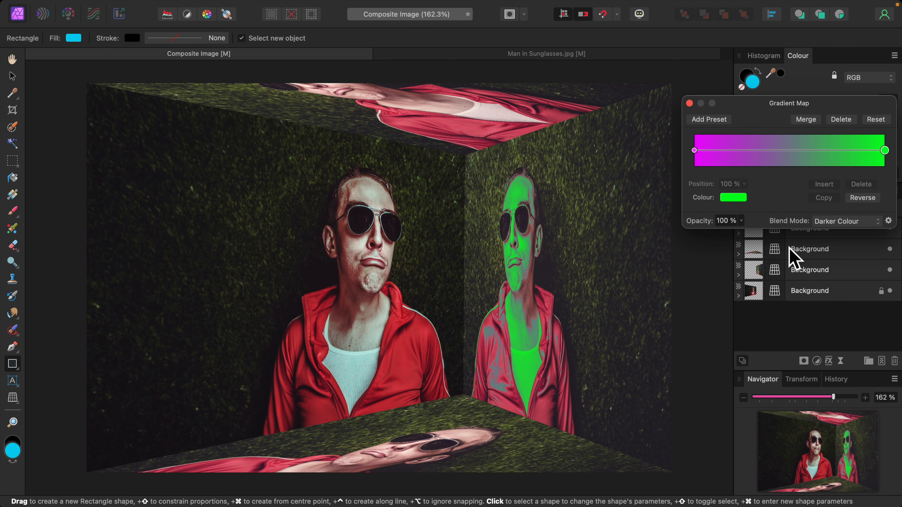
click(742, 223)
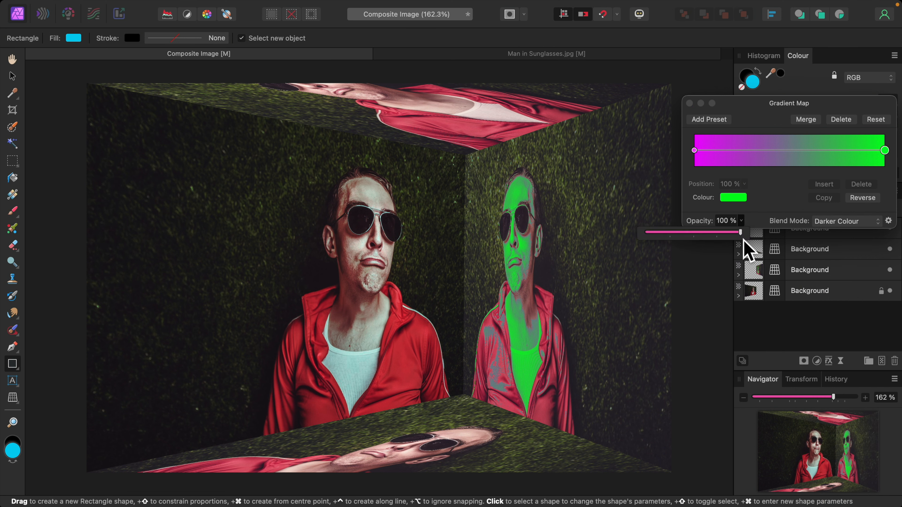
drag(743, 235, 691, 231)
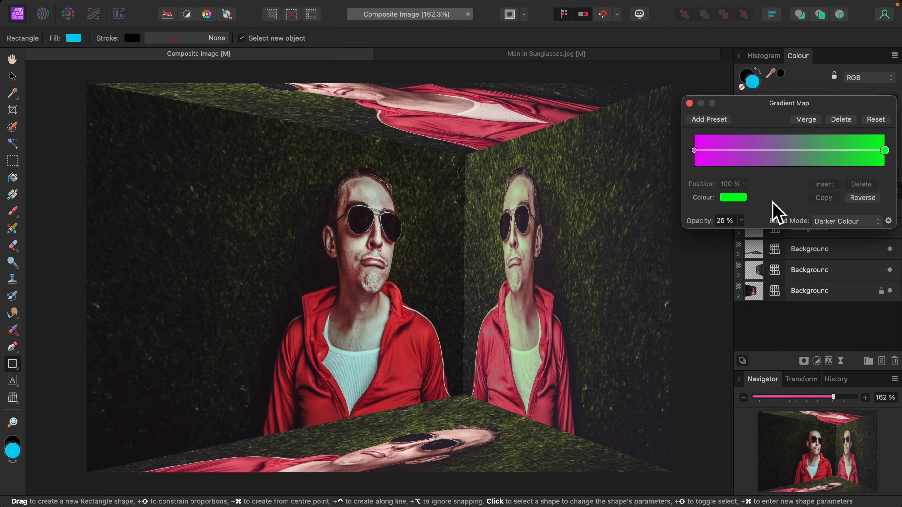
click(690, 104)
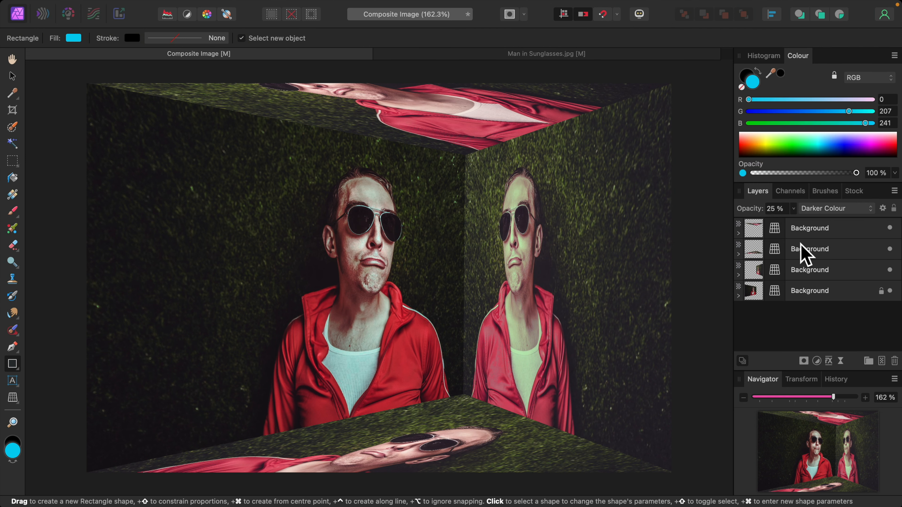
Add a Gradient Map adjustment for the floor's photo and nest it inside that layer
click(759, 251)
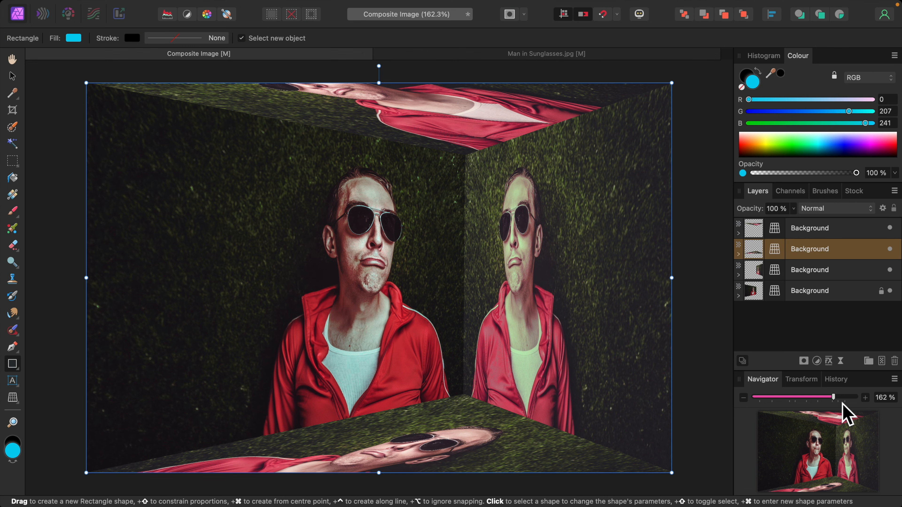
click(817, 361)
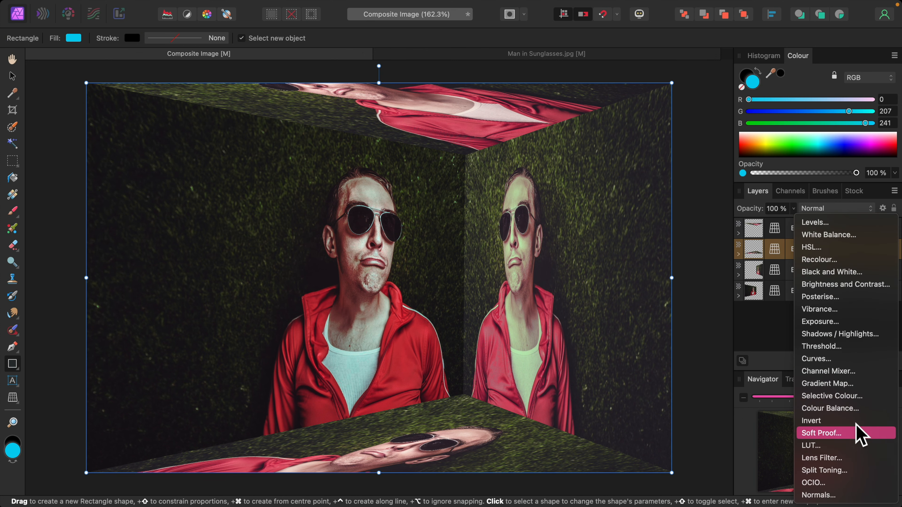
click(838, 384)
drag(751, 249, 753, 285)
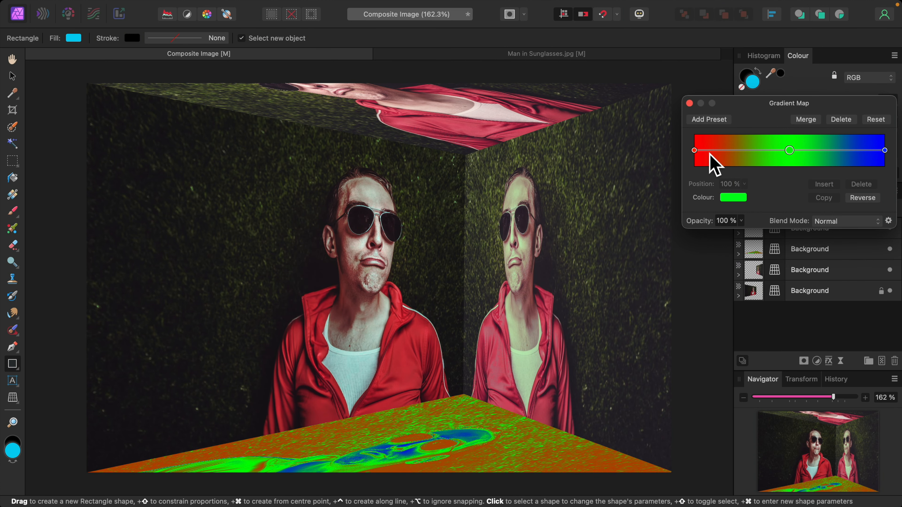
Change the red start stop of the floor's gradient map to blue
click(696, 152)
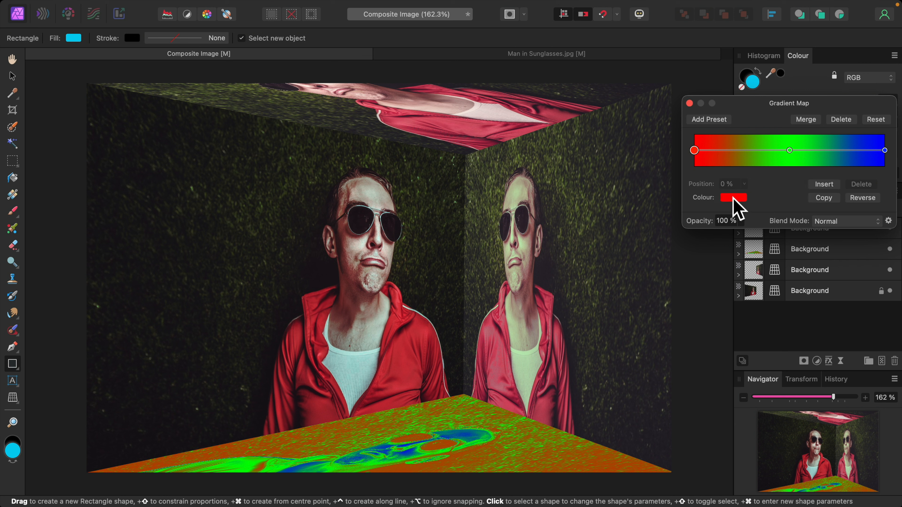
click(733, 197)
drag(833, 302, 757, 252)
click(776, 204)
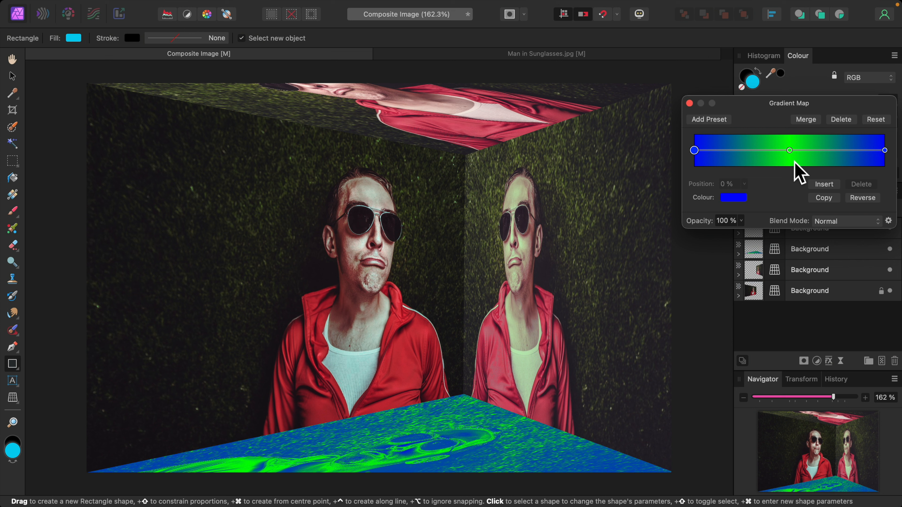
Delete the floor gradient map's middle green stop and change its blue end stop to bright green
click(790, 151)
click(859, 183)
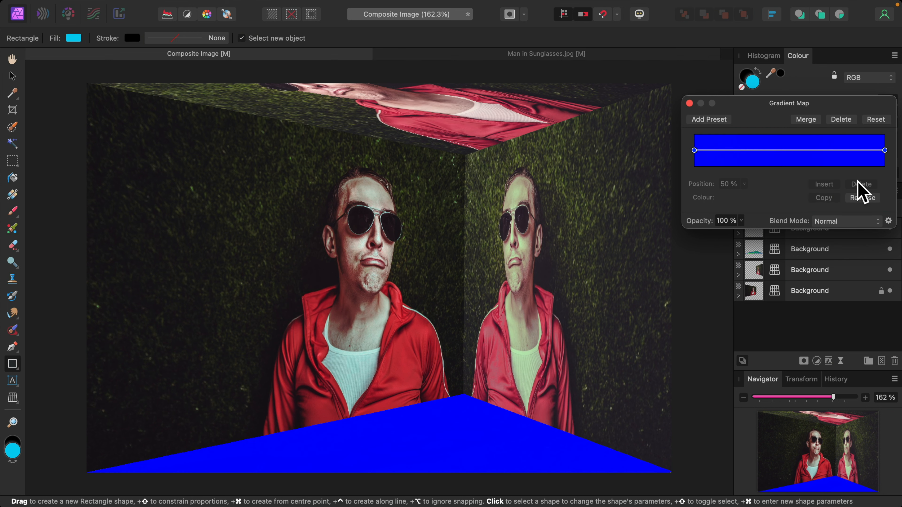
click(885, 151)
click(732, 201)
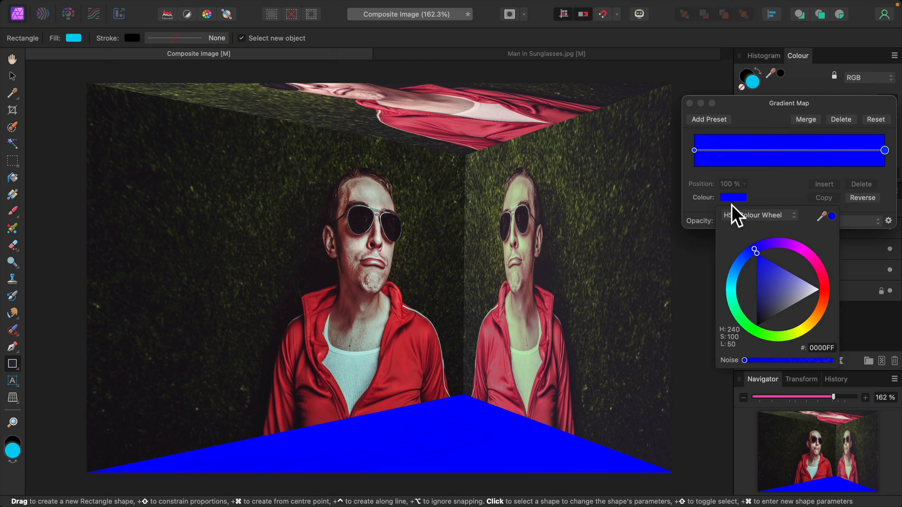
drag(755, 254, 755, 336)
click(781, 192)
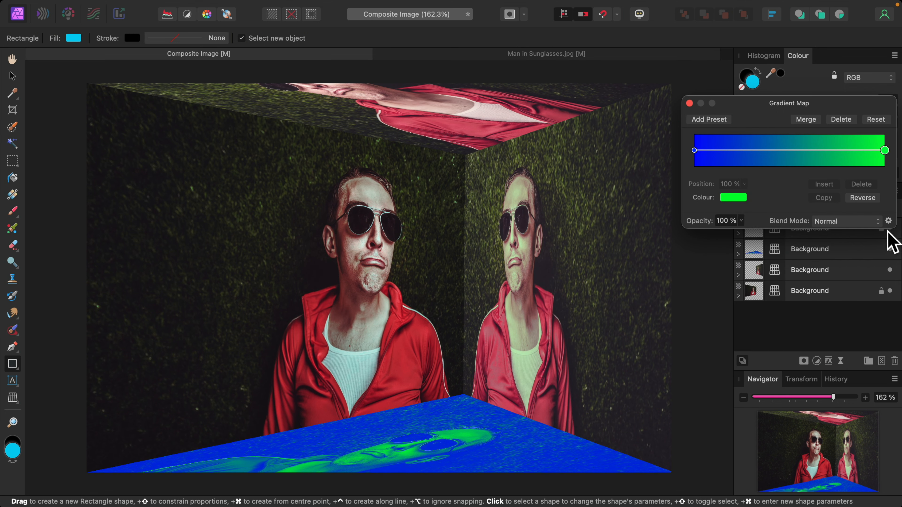
Set the floor's gradient map to Reflect blend mode at 55% opacity and close its settings
click(875, 221)
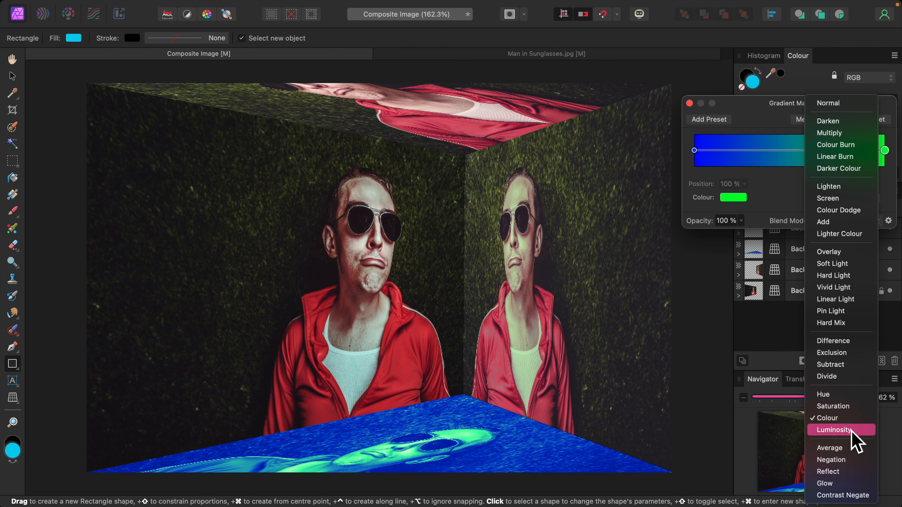
click(853, 472)
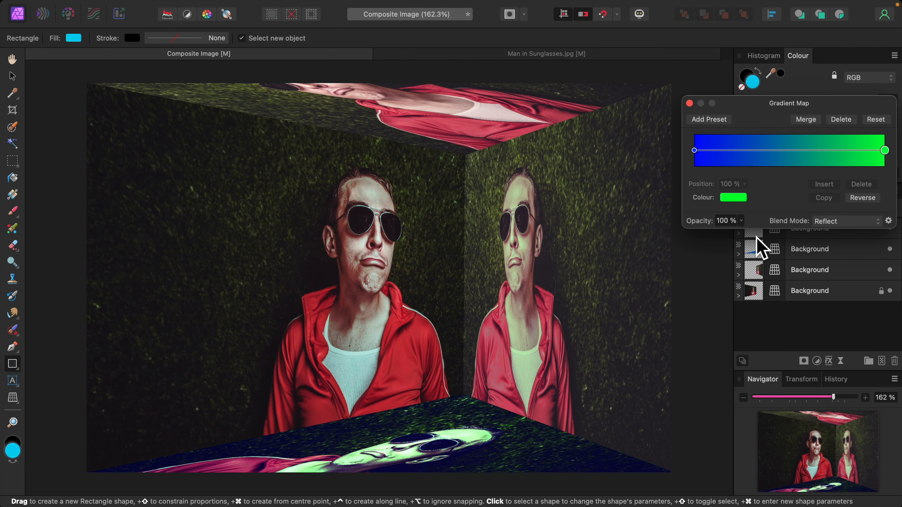
click(742, 221)
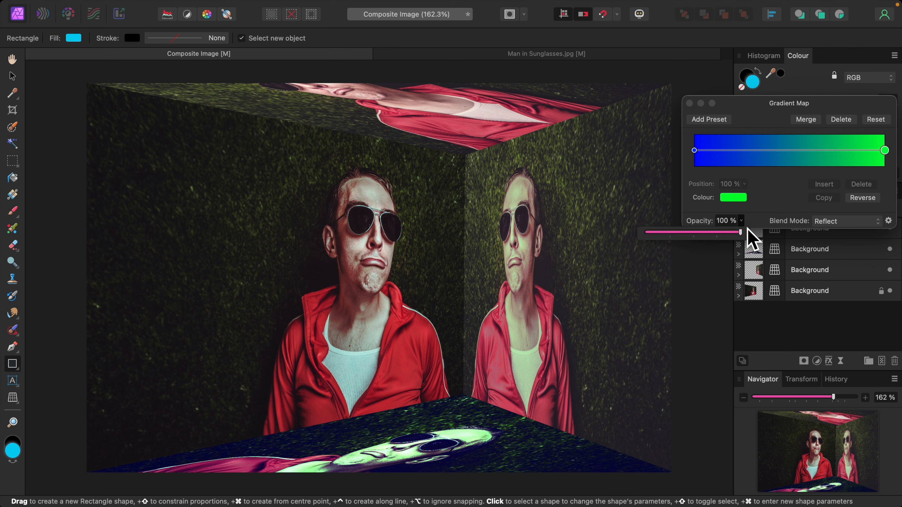
drag(744, 232, 702, 235)
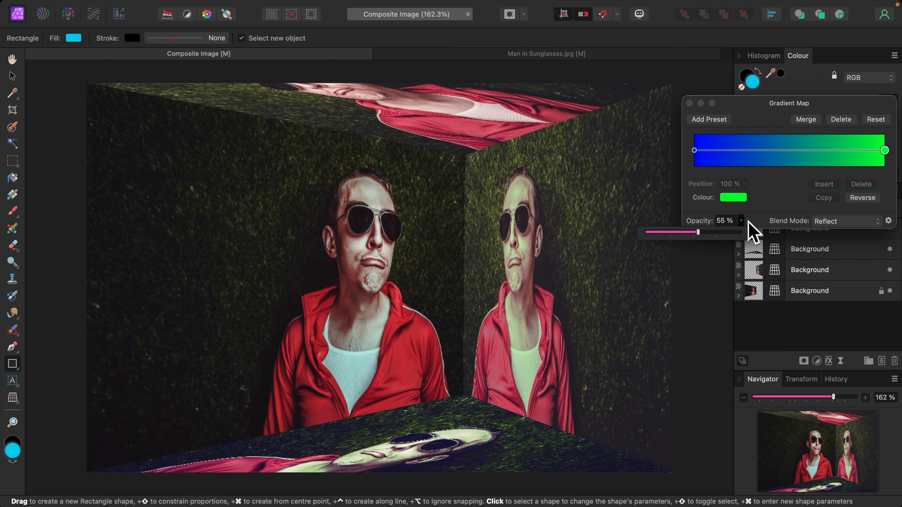
click(690, 104)
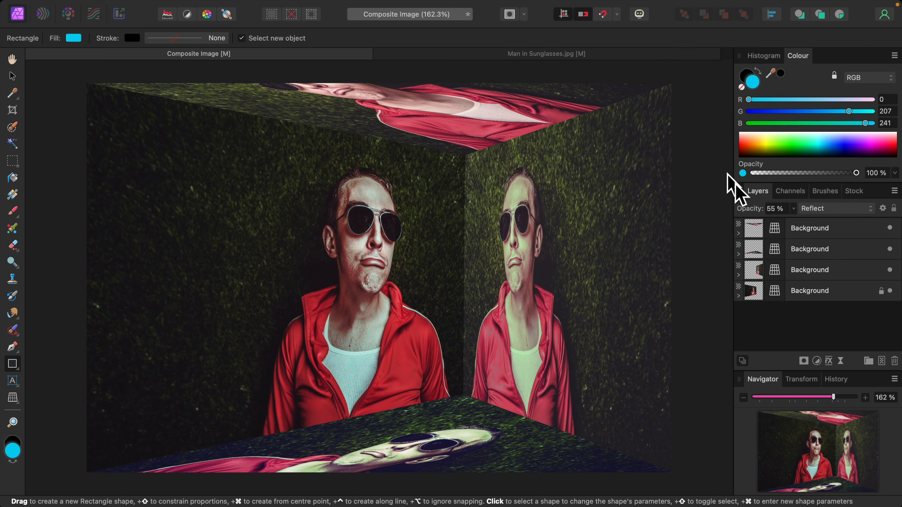
Add a Gradient Map adjustment for the ceiling's photo and nest it inside that layer
click(754, 228)
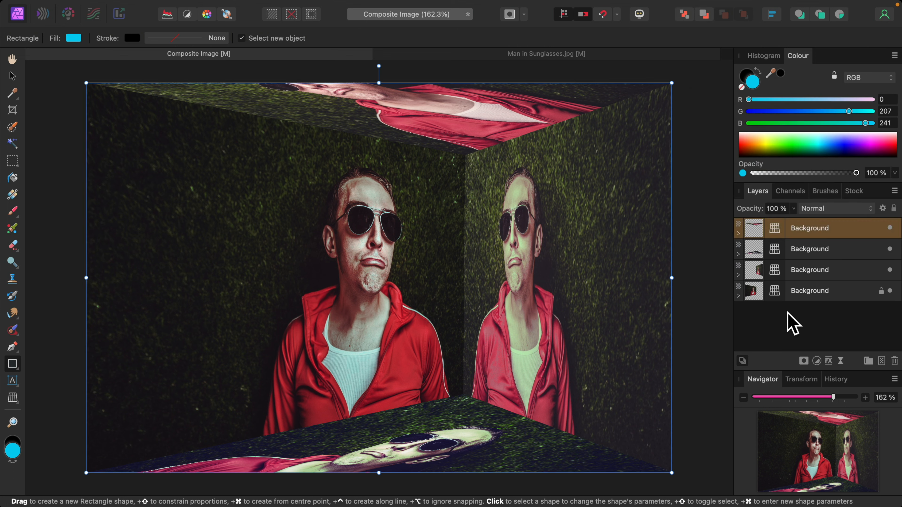
click(818, 361)
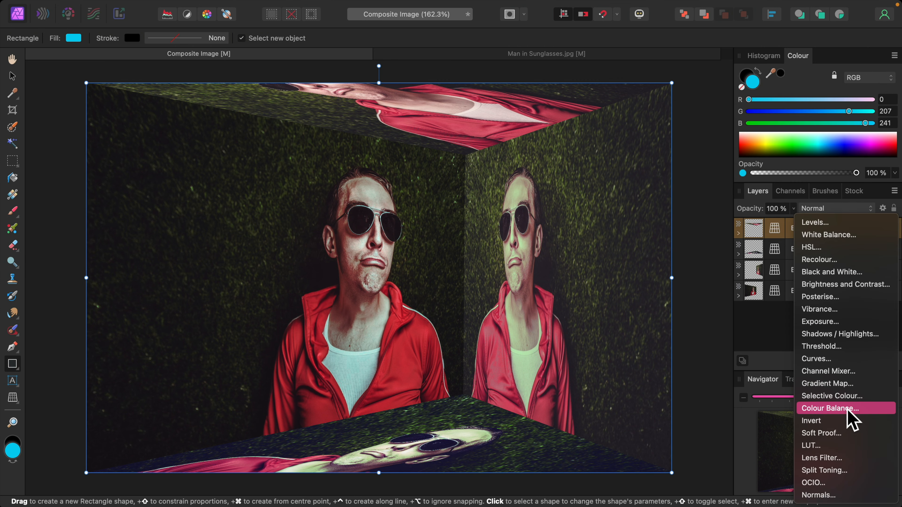
click(841, 385)
drag(756, 245, 753, 265)
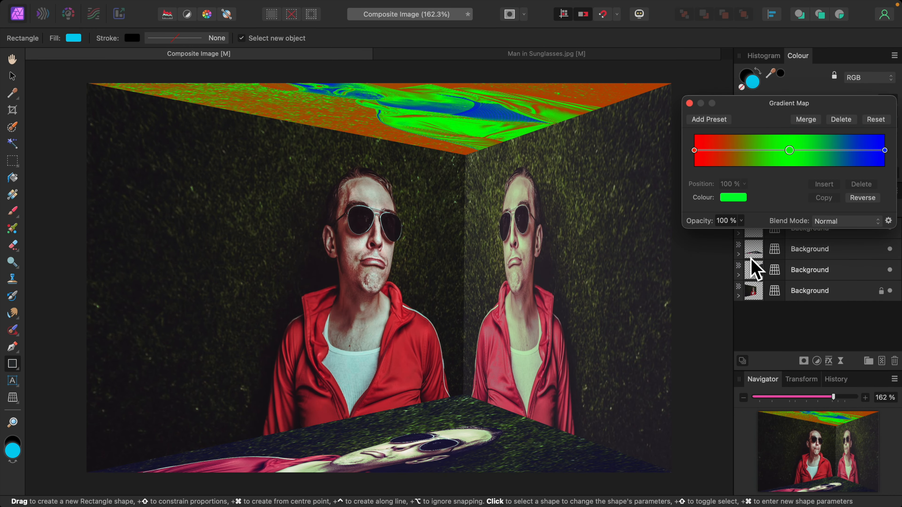
Change the ceiling gradient map's red start stop to orange and delete its middle green stop
click(696, 152)
click(735, 199)
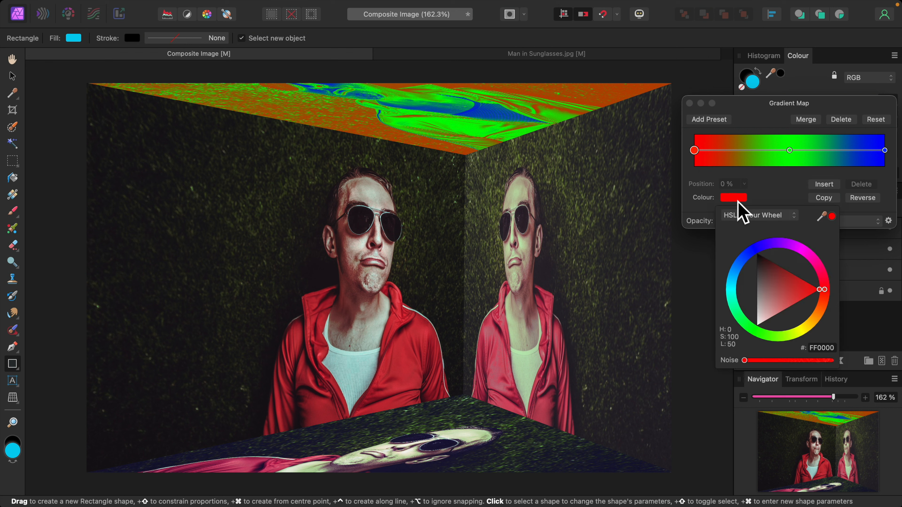
mouse_move(831, 302)
mouse_down()
mouse_move(827, 322)
mouse_move(825, 314)
mouse_up()
click(786, 184)
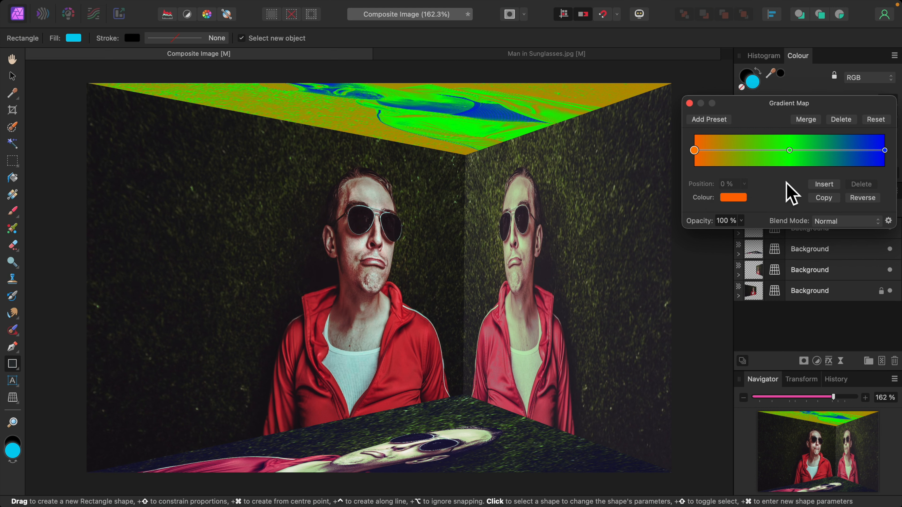
click(791, 152)
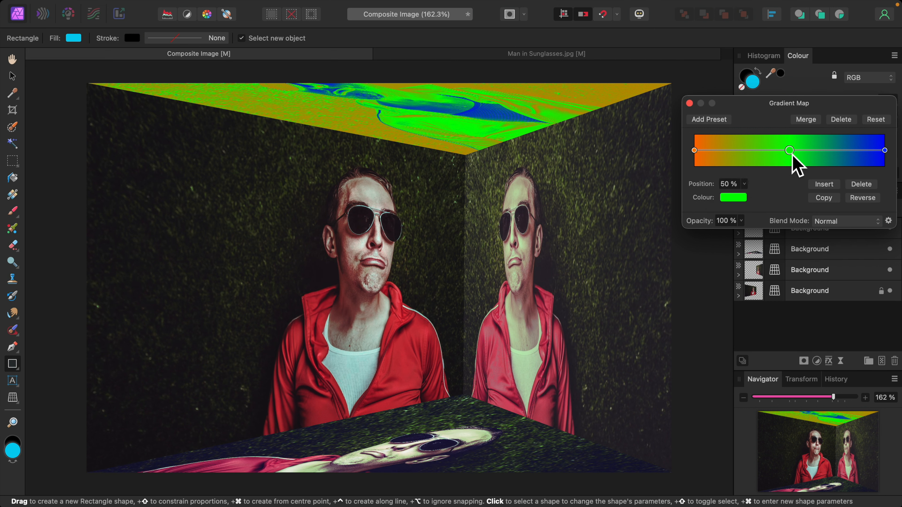
click(862, 185)
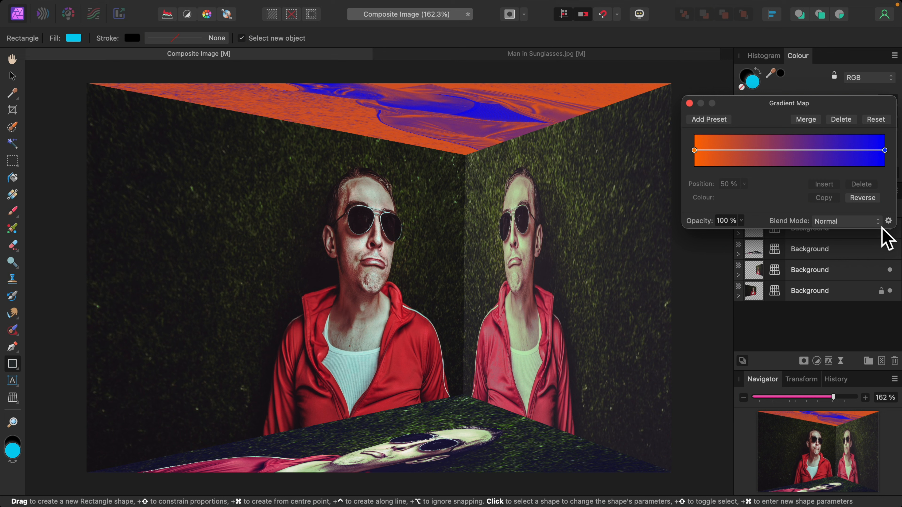
Set the ceiling's gradient map to Colour Burn blend mode at 56% opacity and close its settings
click(878, 222)
click(849, 268)
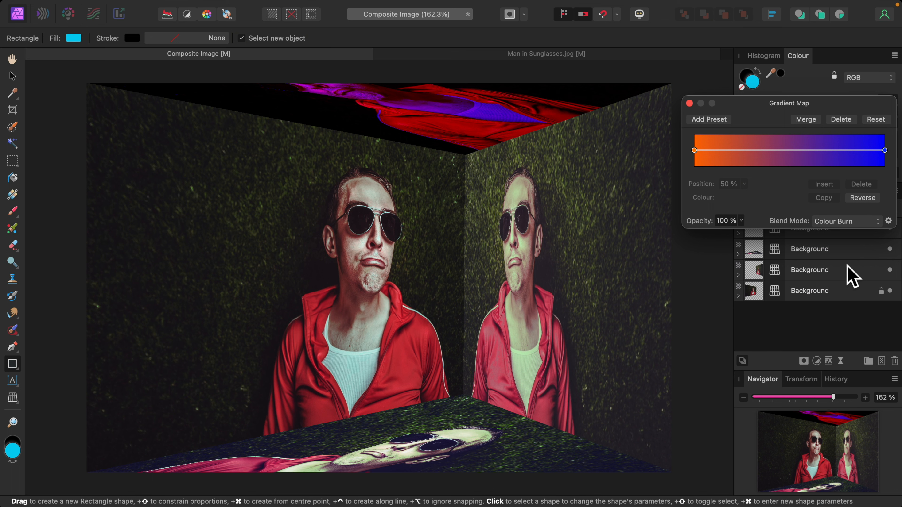
click(742, 220)
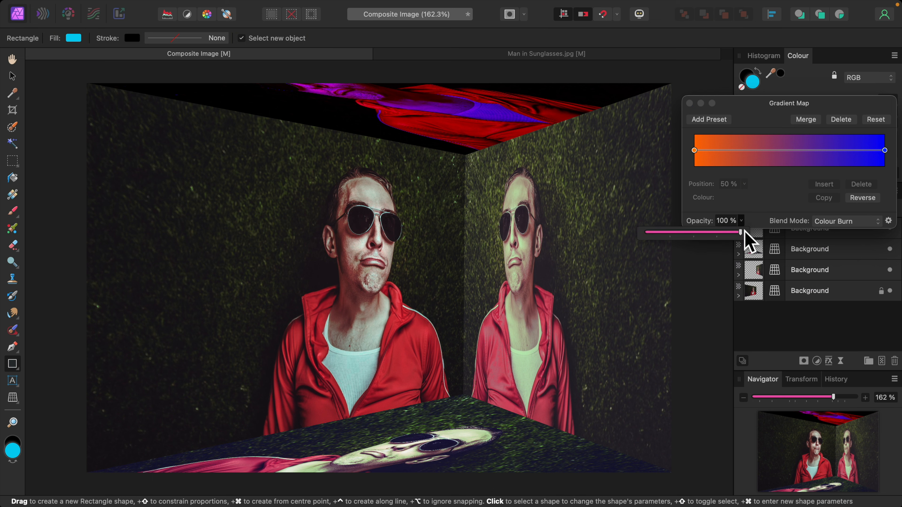
drag(744, 235, 697, 233)
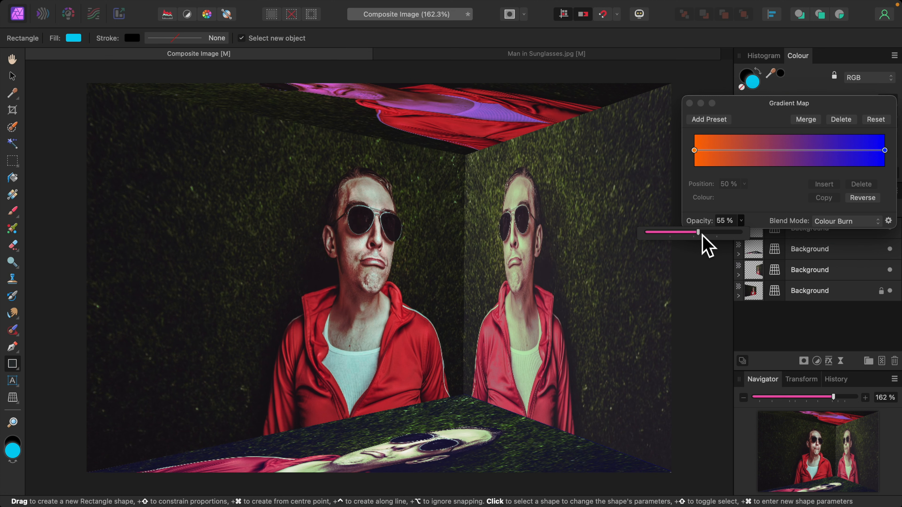
click(690, 103)
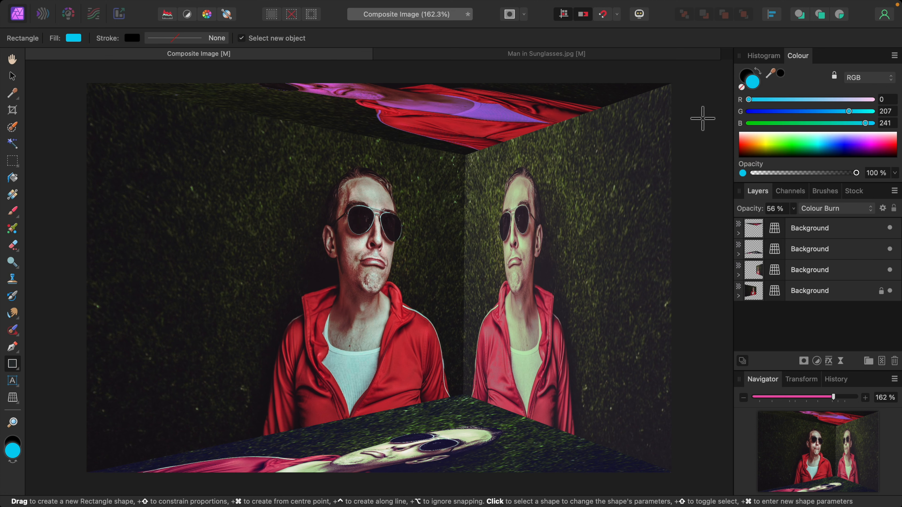
Add a solid cyan fill layer above the ceiling's photo layer
click(755, 238)
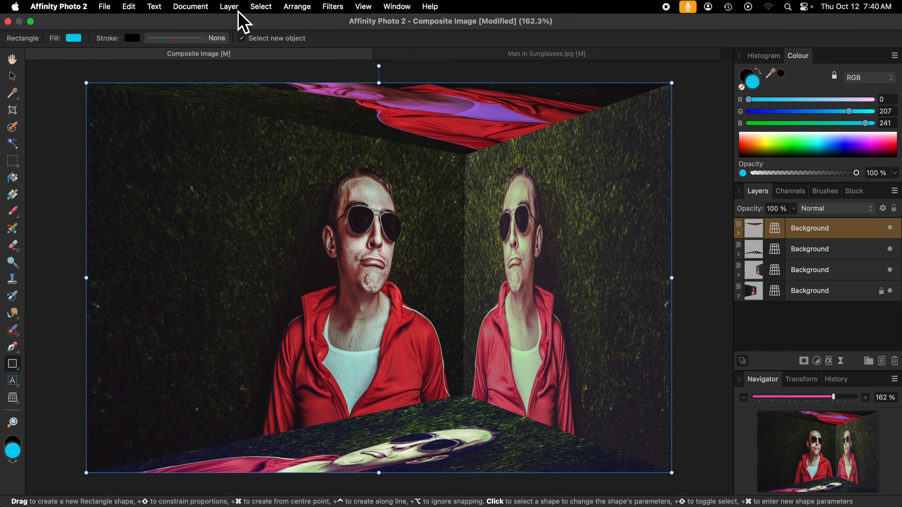
click(236, 8)
click(252, 120)
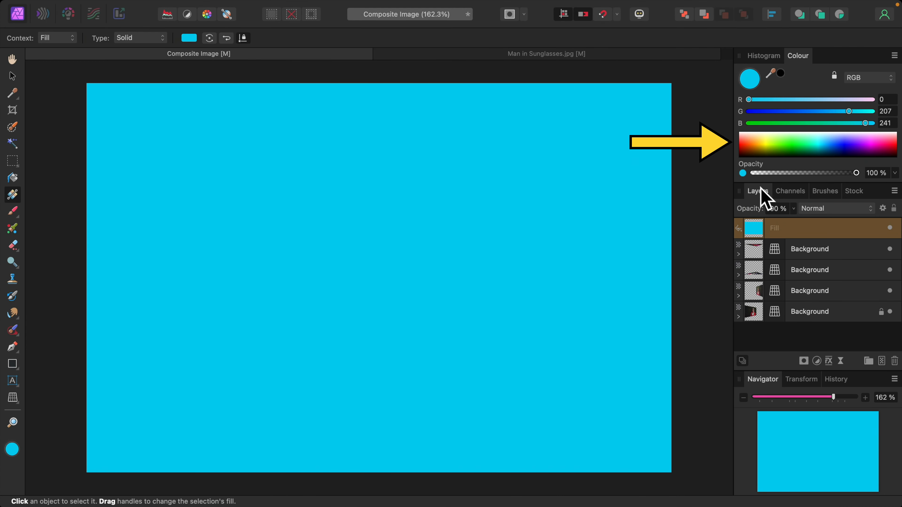
Recolour the fill layer black and rename it Shadows
click(840, 159)
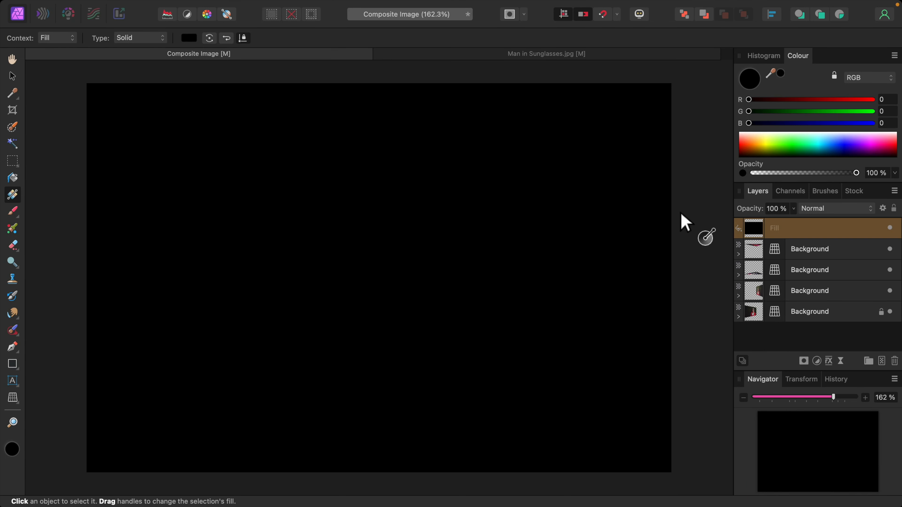
double_click(774, 229)
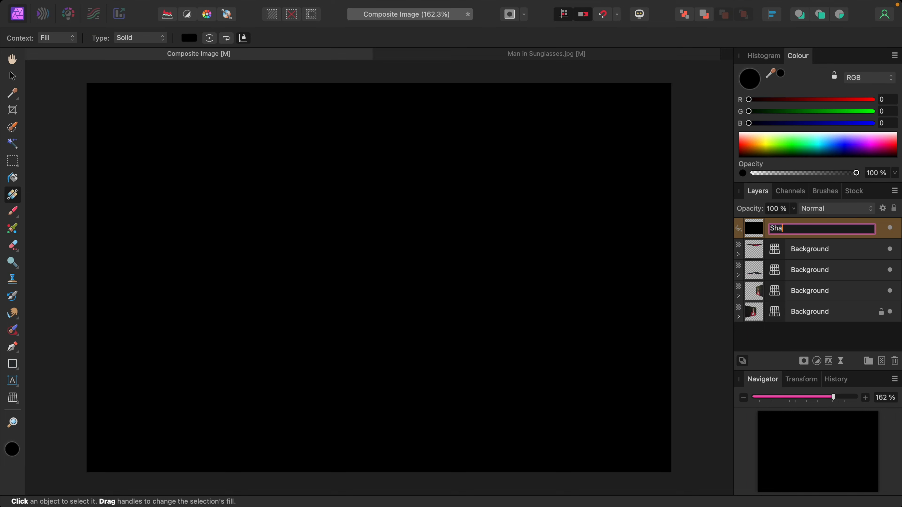
key(Return)
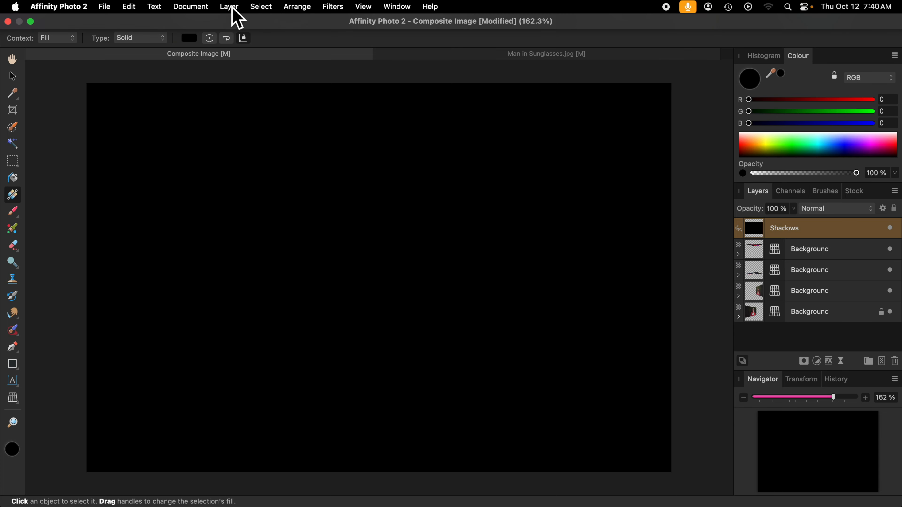
Add an empty mask layer to the Shadows layer, then expand the layer with its mask selected
click(230, 7)
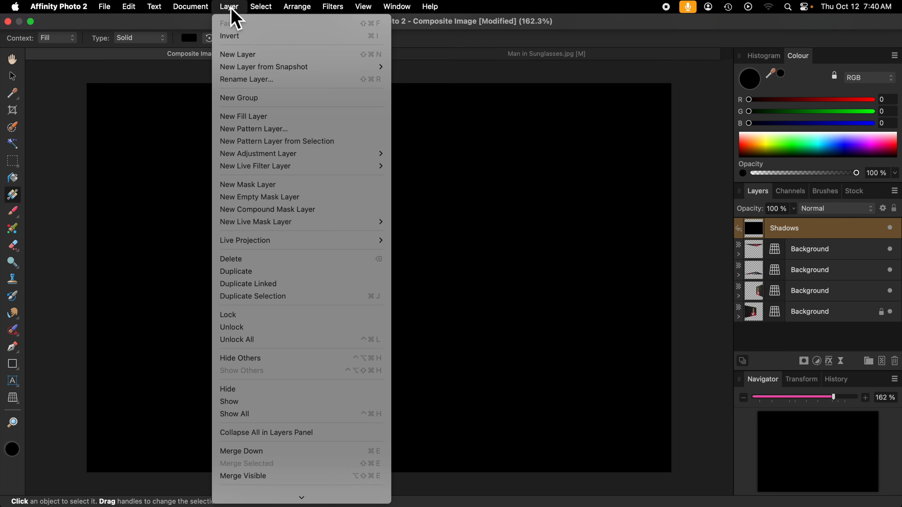
click(264, 199)
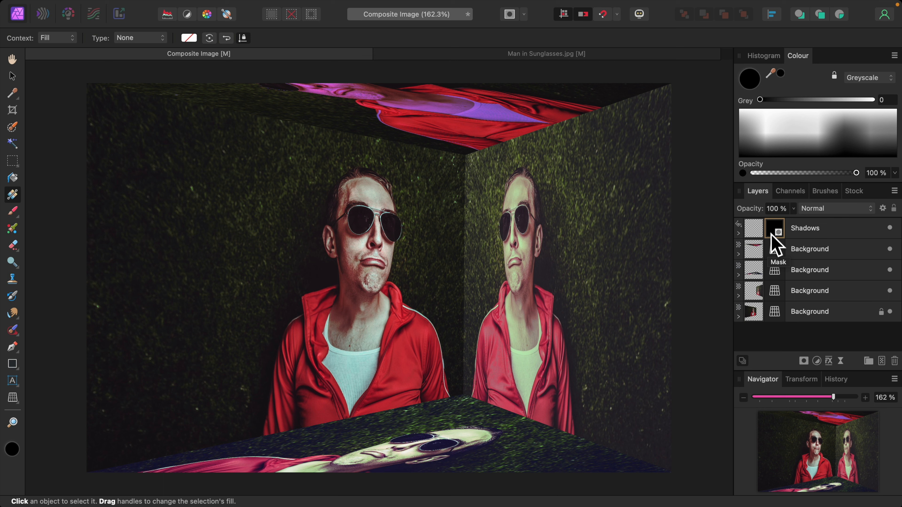
drag(775, 245, 757, 249)
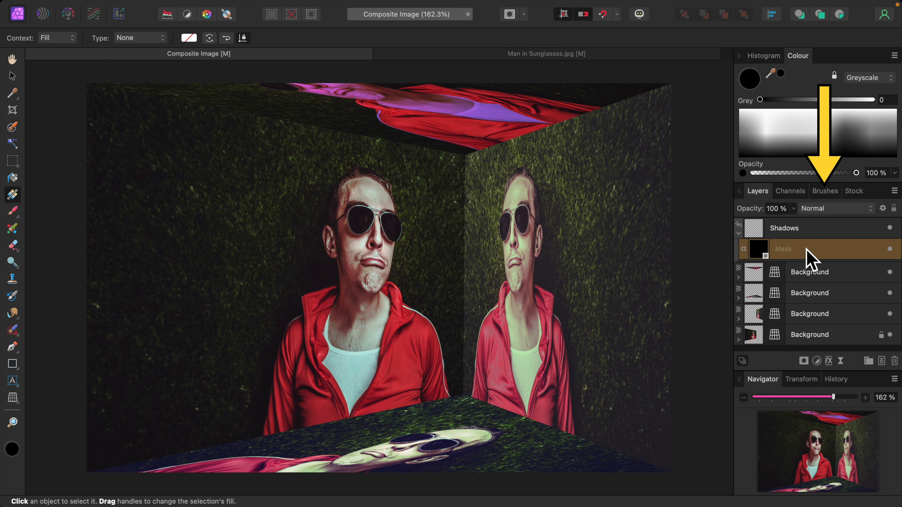
Choose the soft 256 px brush from the Masking brush set and return to the layer list
click(825, 192)
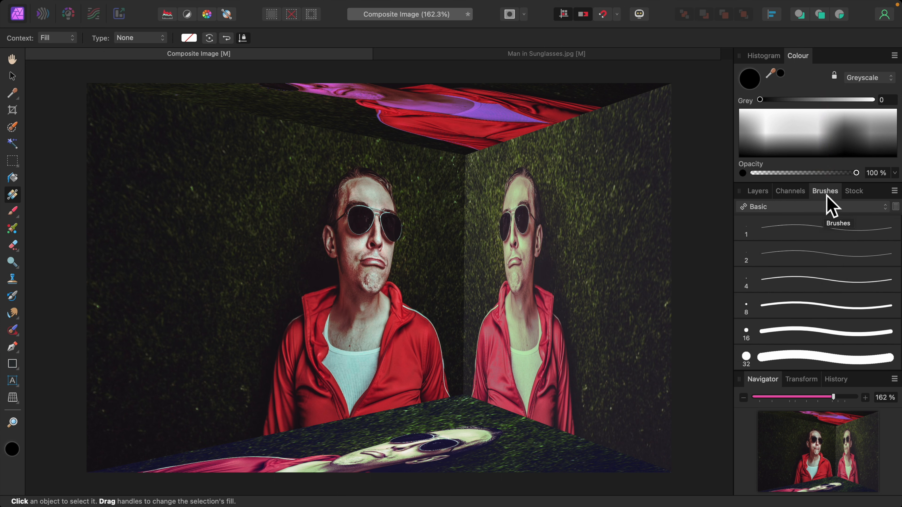
click(885, 208)
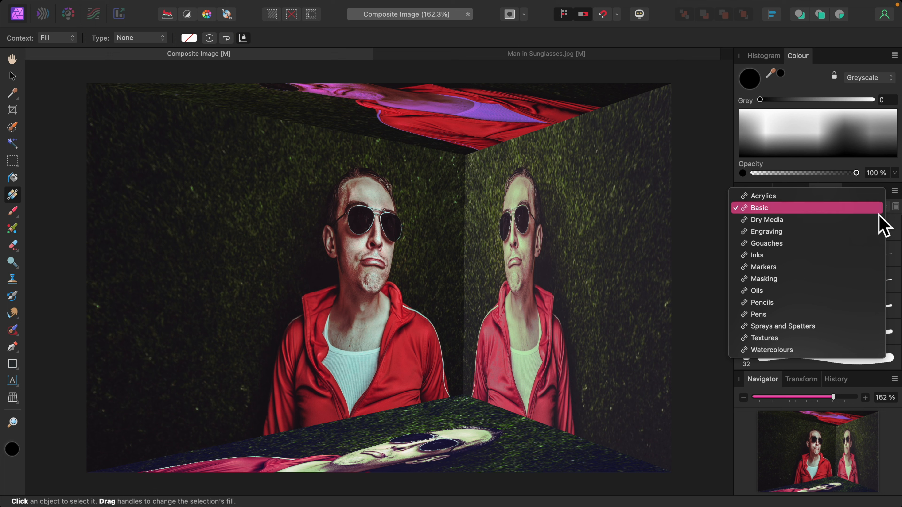
click(764, 280)
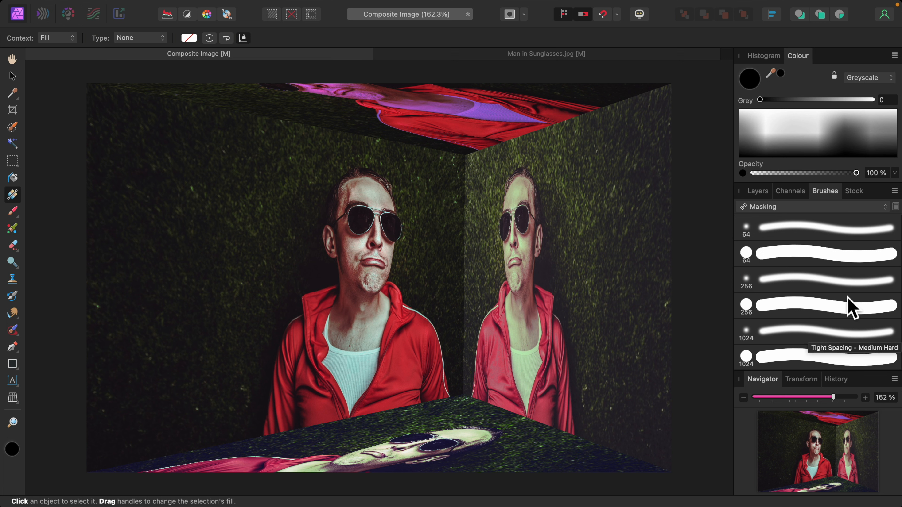
click(775, 282)
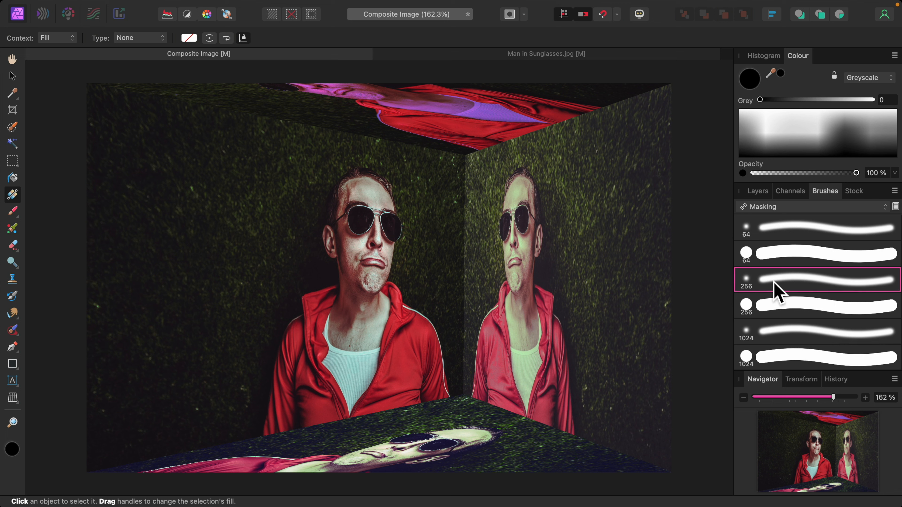
click(757, 192)
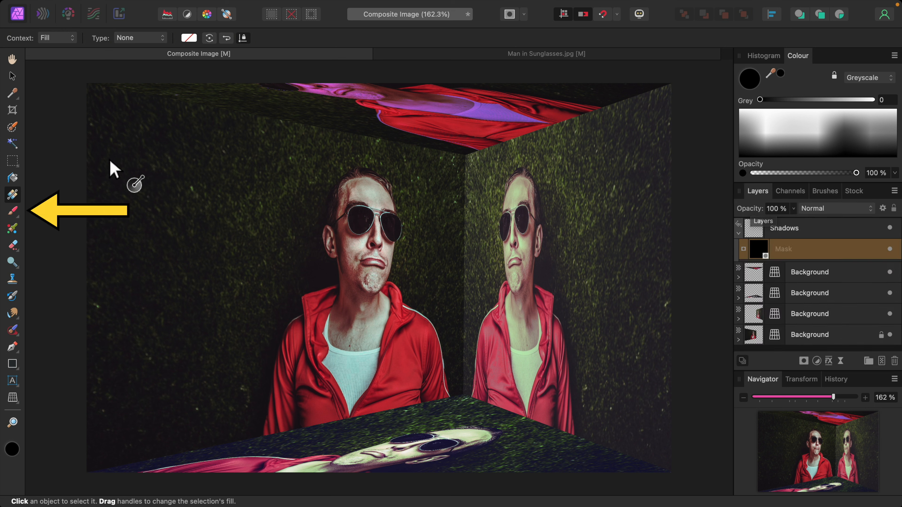
Paint grey 38 and then grey 44 on the Shadows mask down the vertical wall corner, using the Paint Brush at 113.6 px width
click(18, 213)
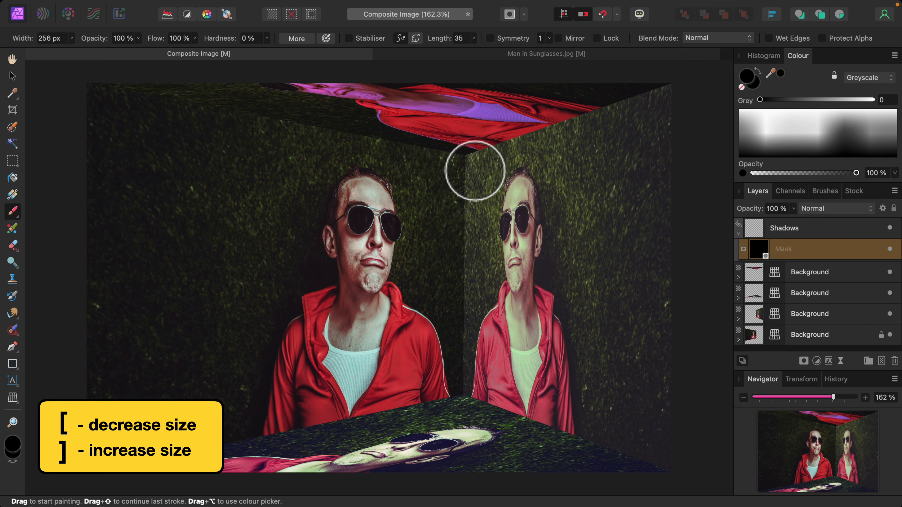
key(bracketleft)
key(bracketleft)
key(bracketleft)
key(bracketleft)
key(bracketleft)
key(bracketleft)
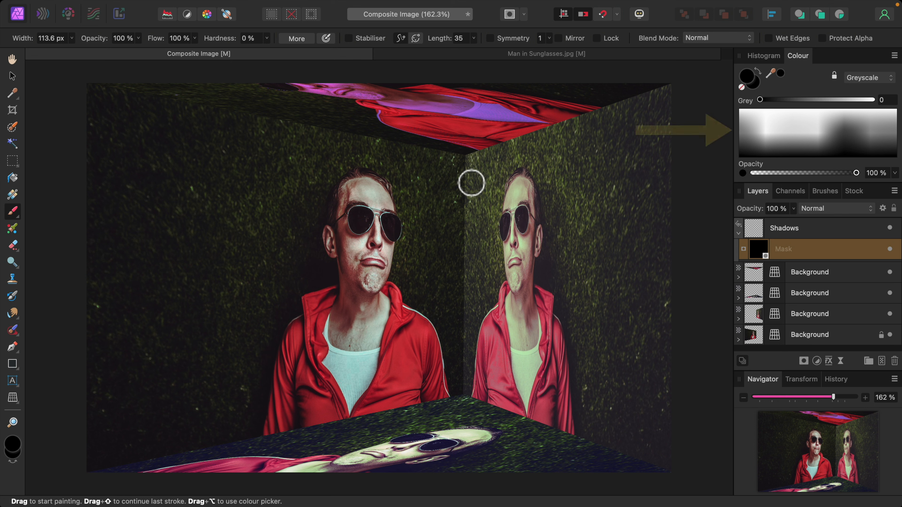
click(848, 140)
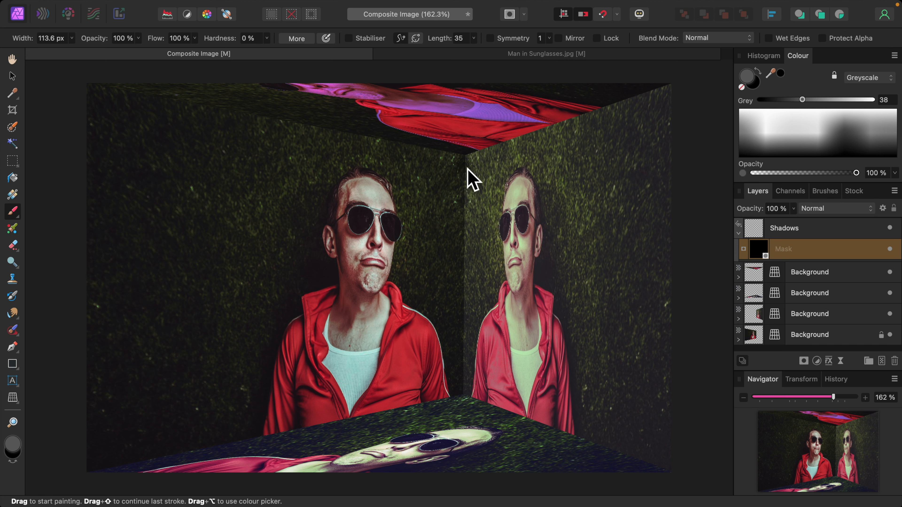
mouse_move(474, 169)
mouse_down()
mouse_move(471, 397)
mouse_move(476, 384)
mouse_up()
click(842, 141)
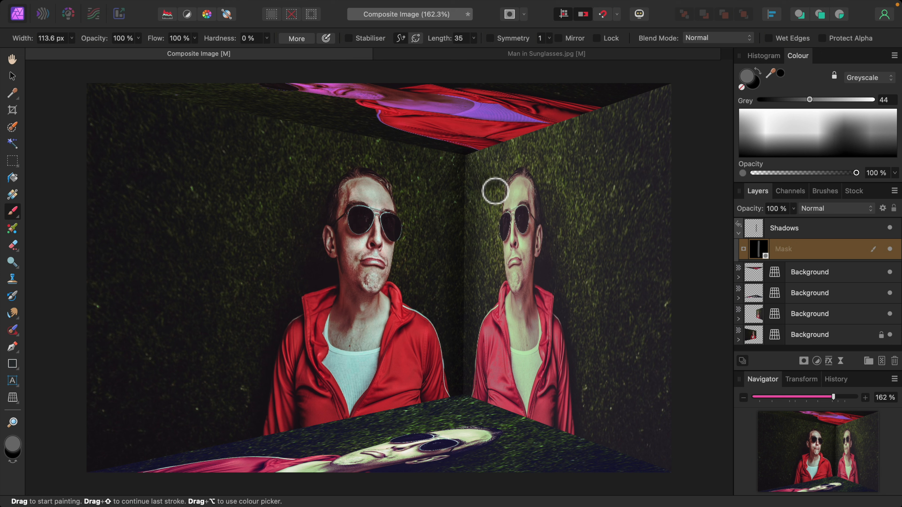
mouse_move(473, 171)
mouse_down()
mouse_move(470, 391)
mouse_move(489, 409)
mouse_up()
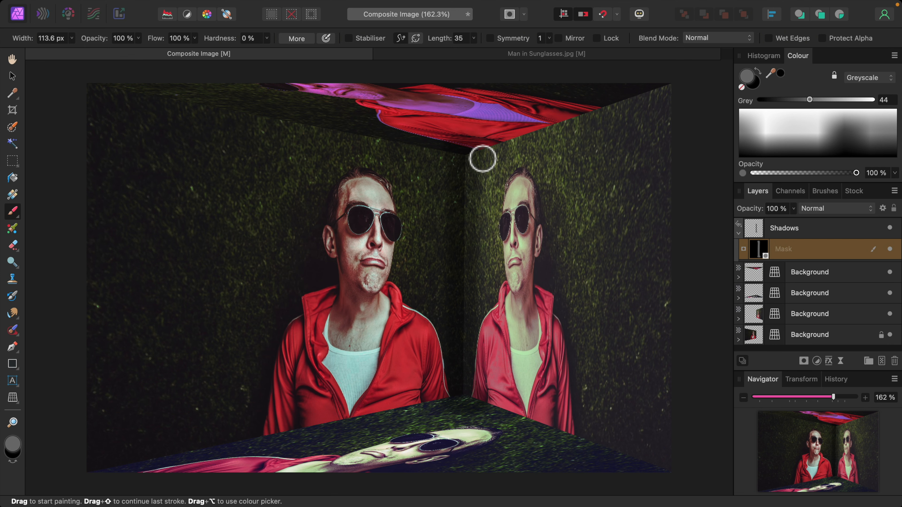
Paint grey 29 on the Shadows mask along the edge between the right wall and ceiling with a 172.8 px brush
scroll(482, 158, down, 2)
scroll(497, 149, up, 3)
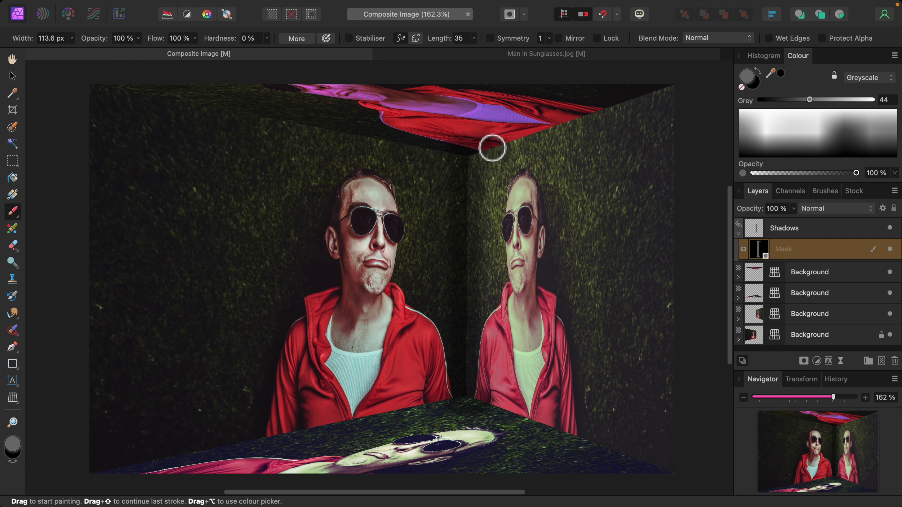
key(bracketright)
key(bracketright)
key(bracketright)
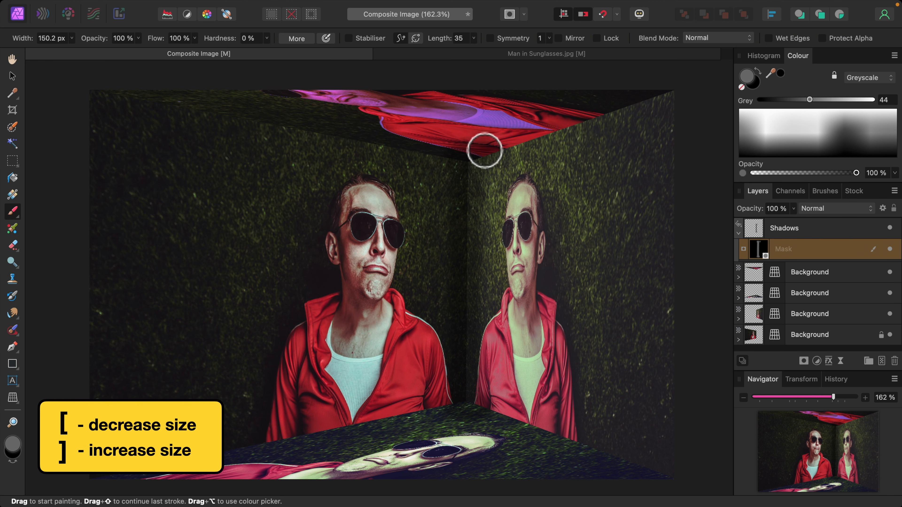
click(844, 133)
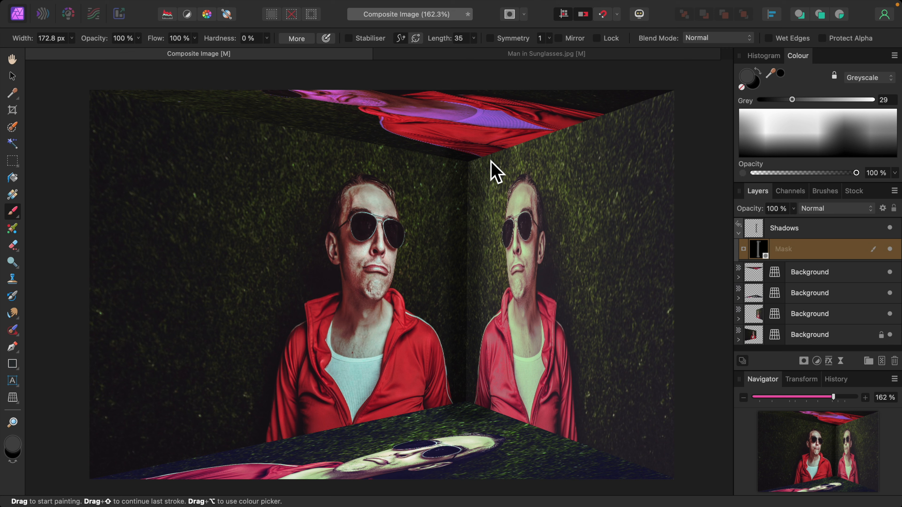
drag(488, 158, 713, 95)
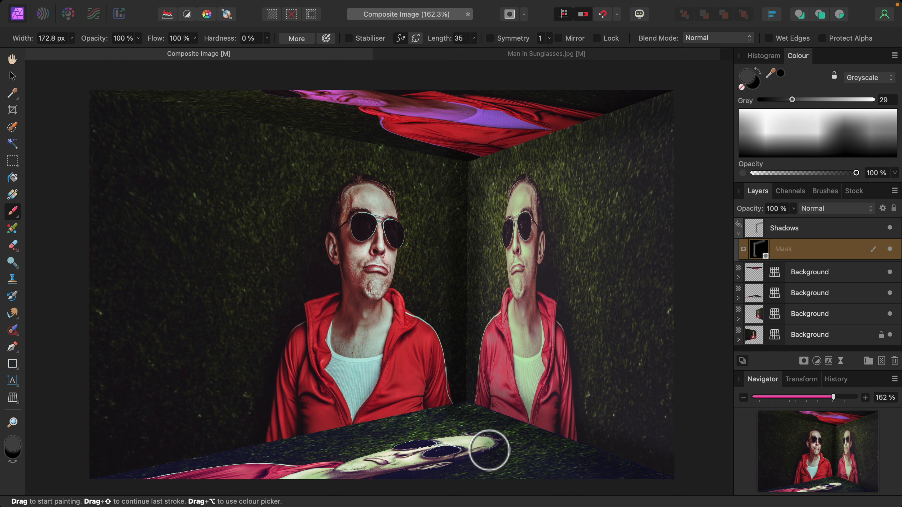
Reduce the brush to 146.8 px and paint shadows on the mask along the left wall's floor and ceiling edges
key(bracketleft)
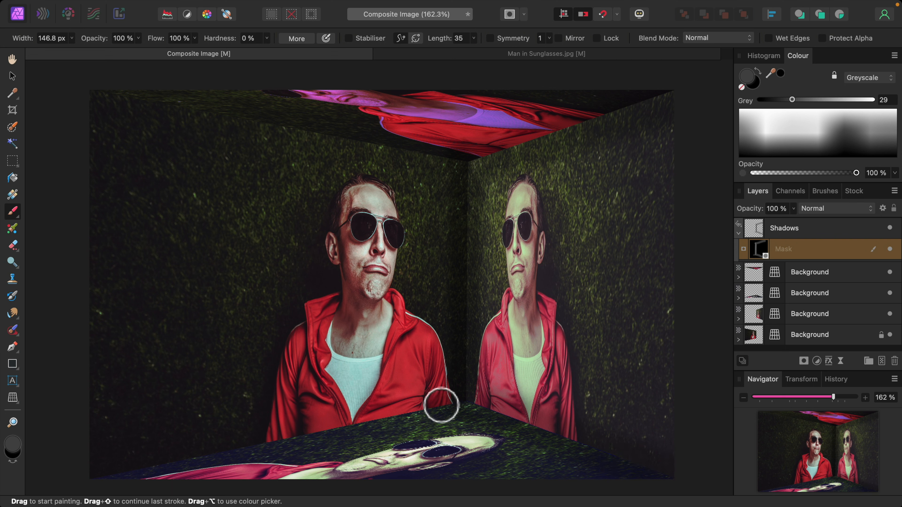
drag(314, 431, 60, 472)
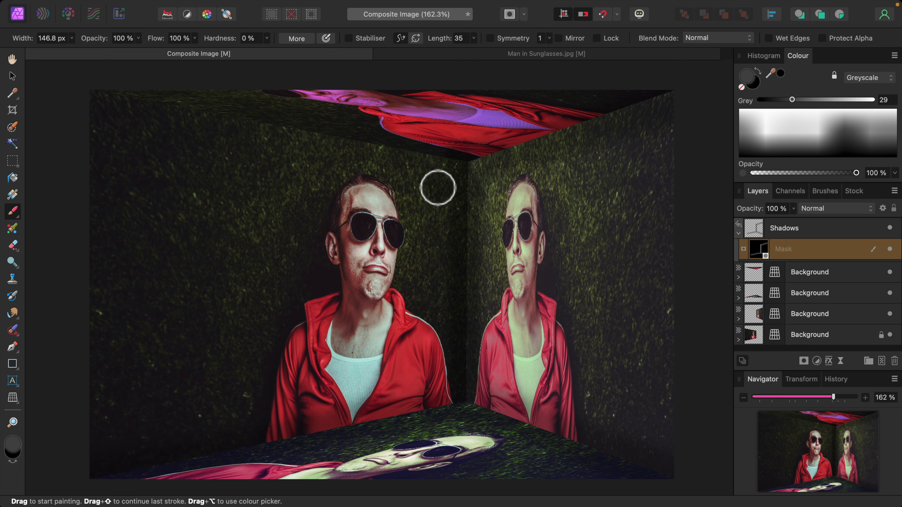
drag(386, 148, 70, 90)
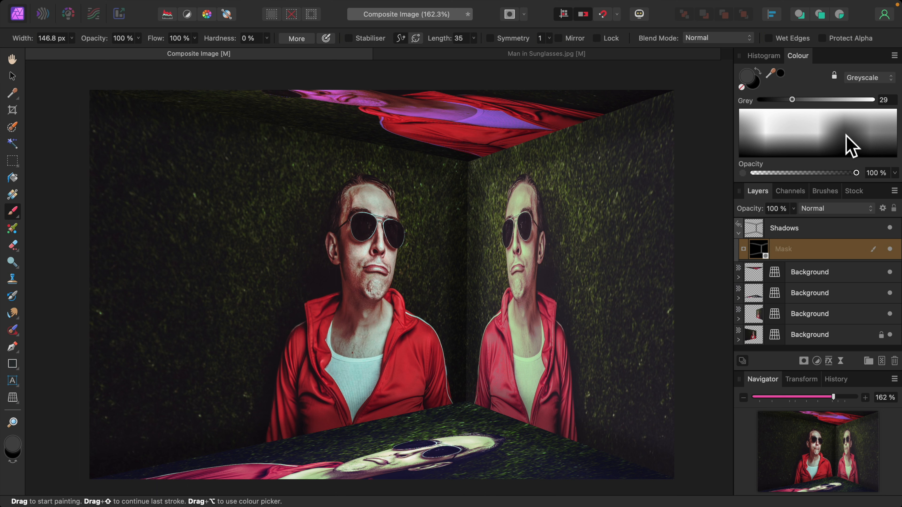
Paint grey 28 on the mask over both walls beside the vertical corner, then collapse and select the Shadows layer
click(843, 142)
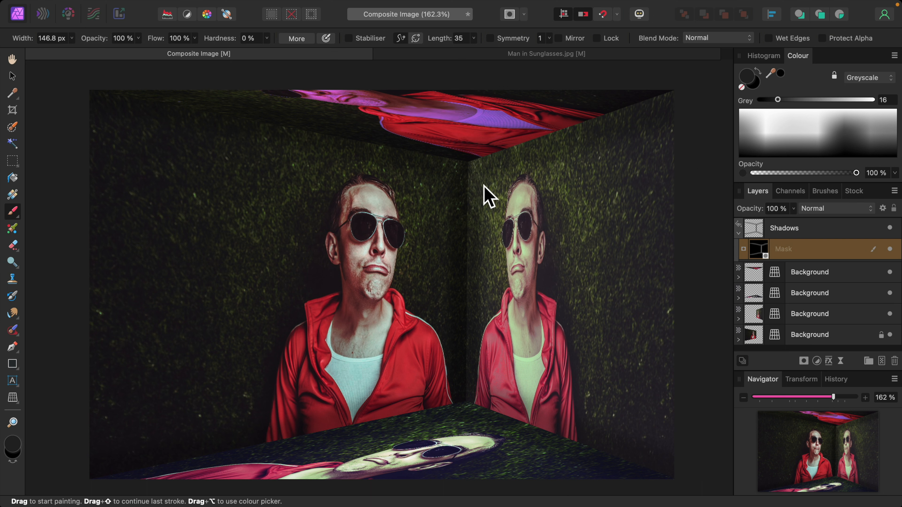
click(856, 141)
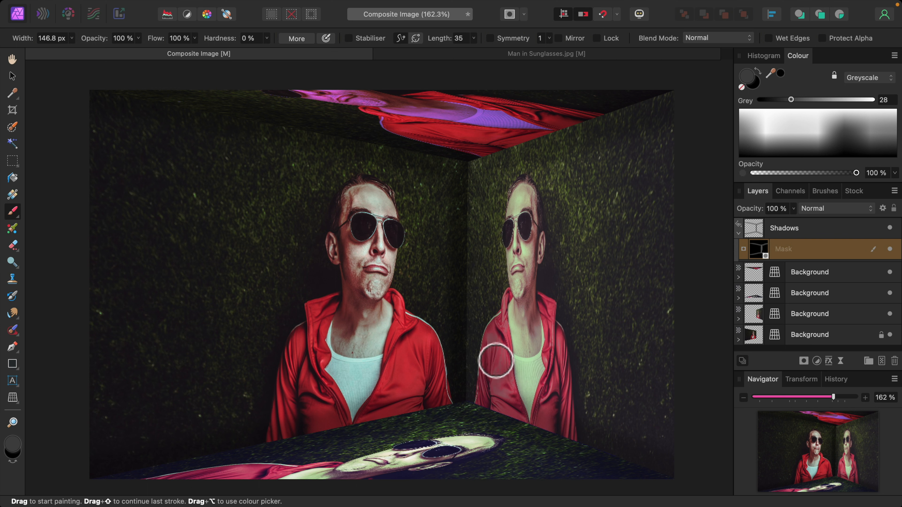
mouse_move(428, 187)
mouse_down()
mouse_move(426, 250)
mouse_move(437, 346)
mouse_up()
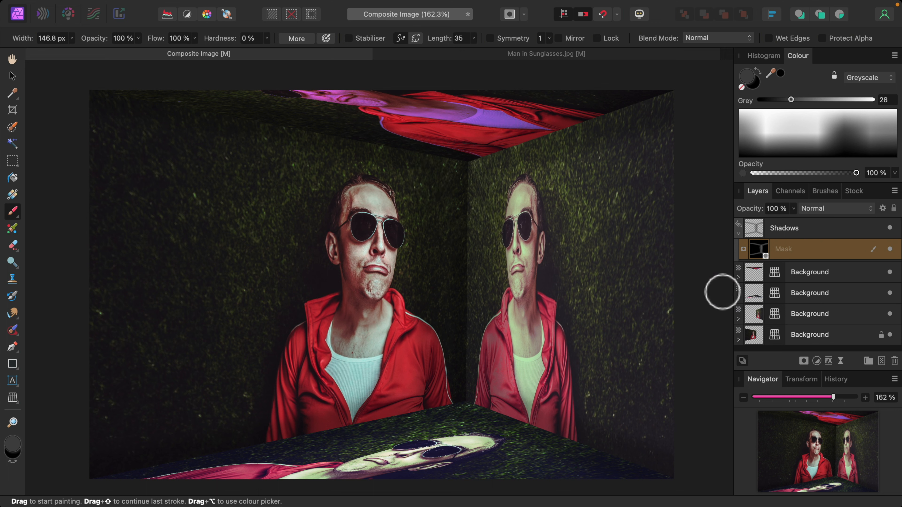
click(739, 233)
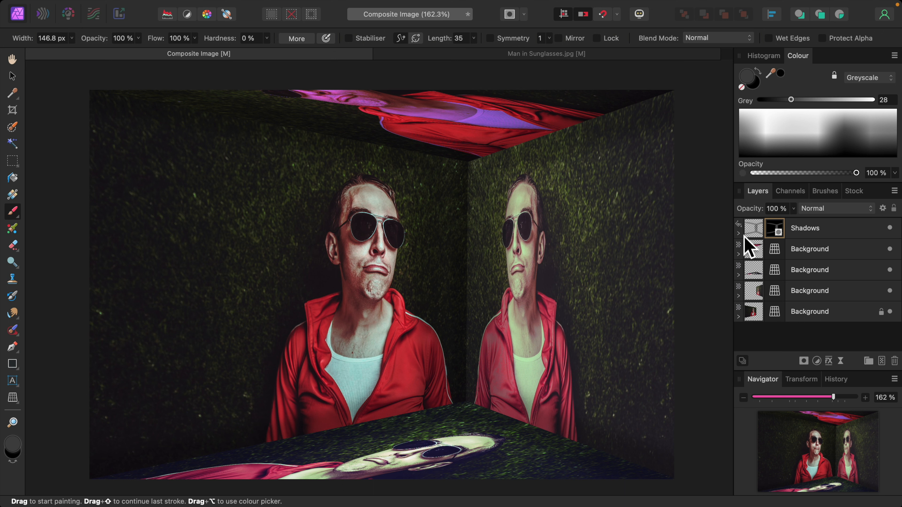
click(752, 231)
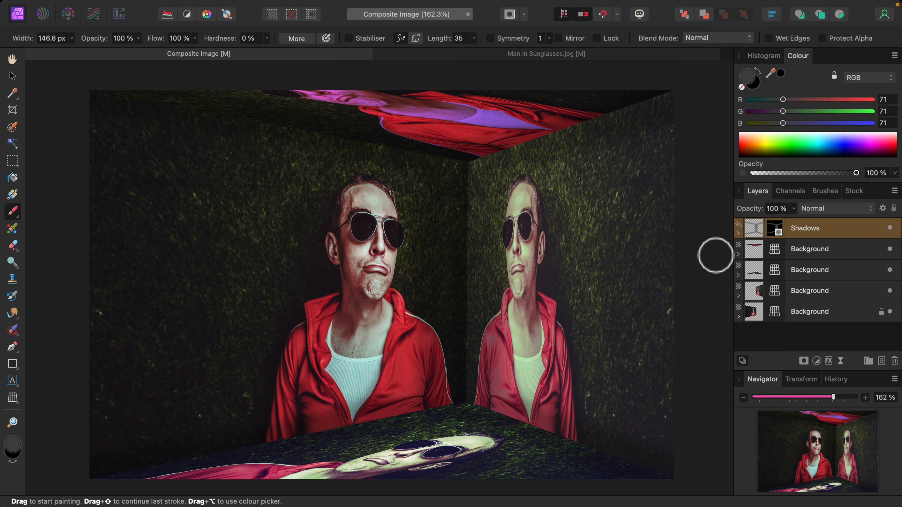
Open TV Set.jpg from the Completed Photos folder
click(105, 8)
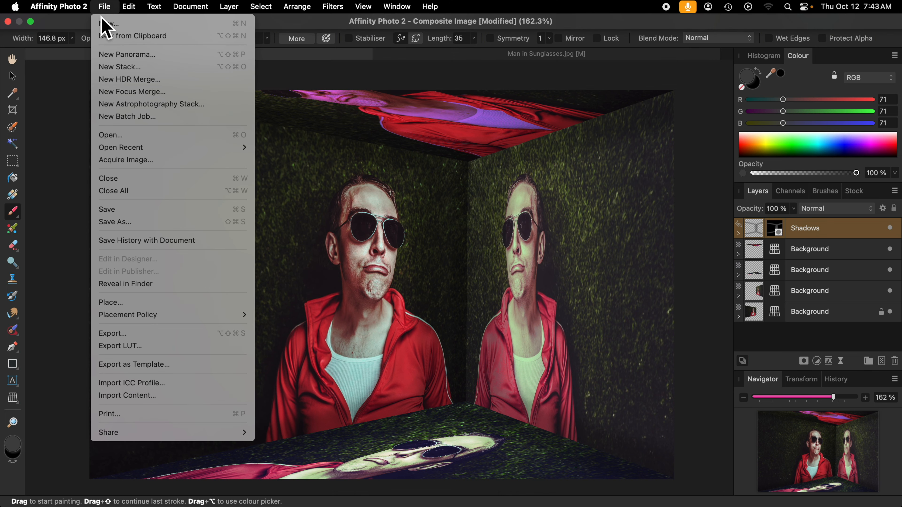
click(110, 137)
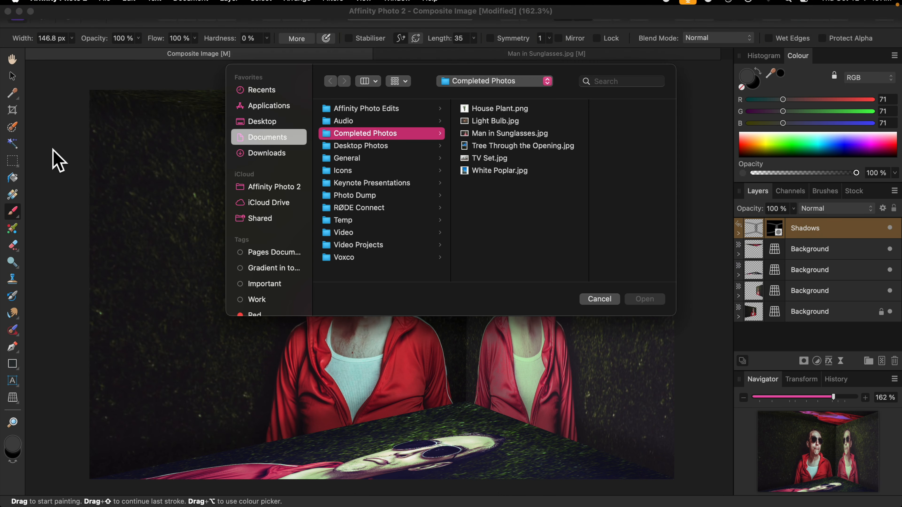
click(490, 159)
click(645, 299)
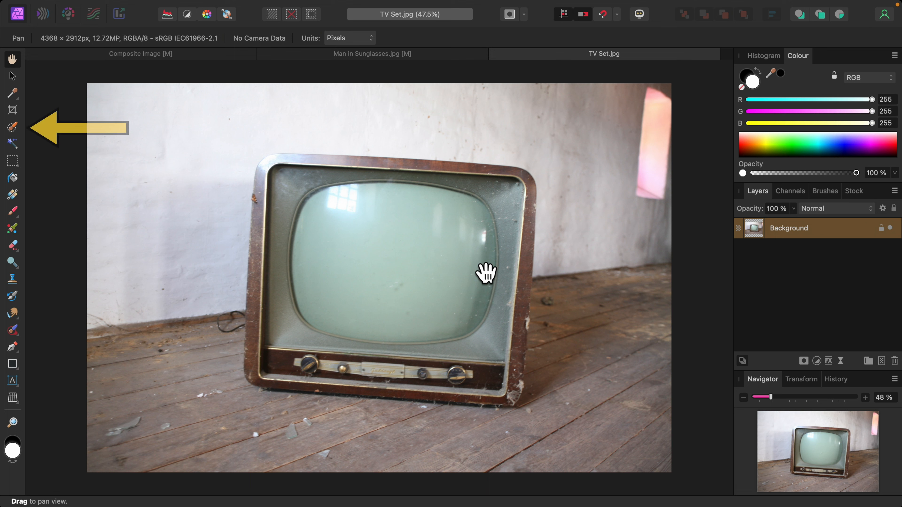
Select the whole television set with the Selection Brush, reducing the brush width to 162 px for the cabinet's edges and corners
click(13, 129)
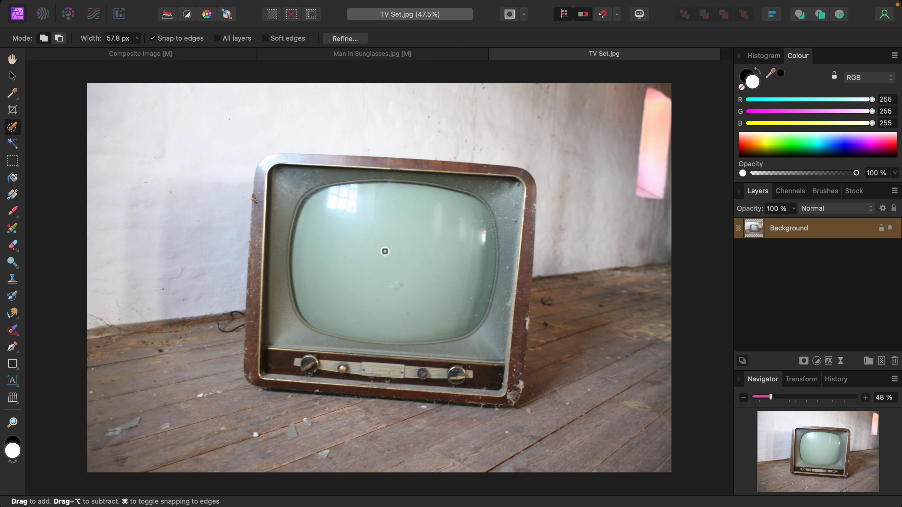
key(bracketright)
key(bracketright)
key(bracketright)
key(bracketright)
key(bracketright)
key(bracketright)
key(bracketright)
key(bracketright)
key(bracketright)
key(bracketright)
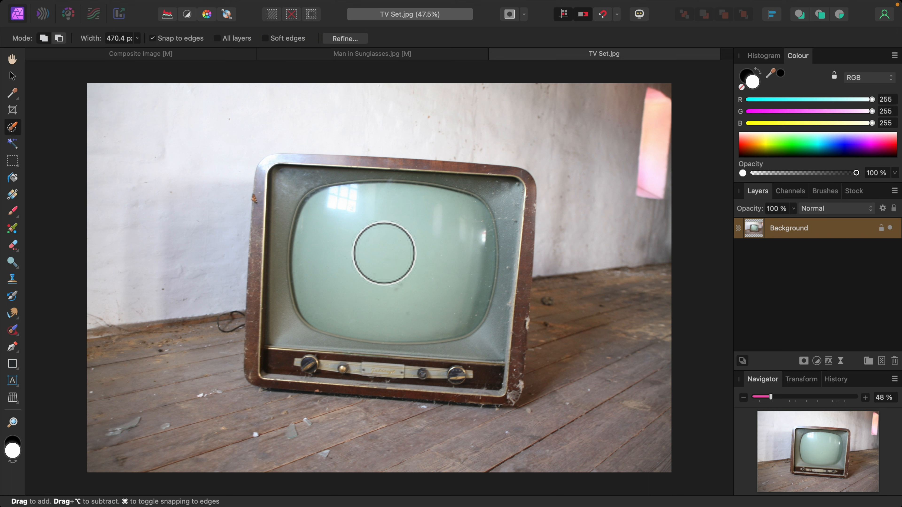
key(bracketleft)
mouse_move(384, 253)
mouse_down()
mouse_move(387, 221)
mouse_move(458, 186)
mouse_move(338, 171)
mouse_up()
key(bracketleft)
key(bracketleft)
drag(338, 171, 308, 174)
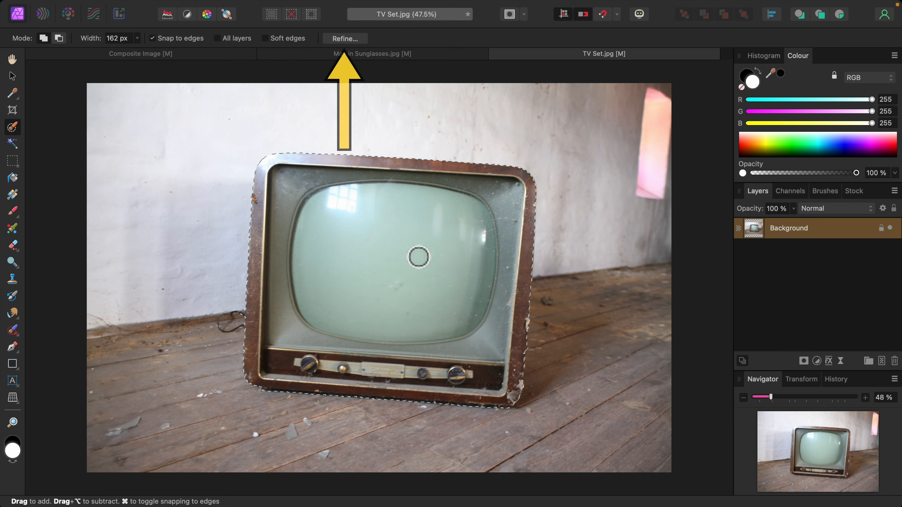
Refine the television selection with matte edges on and Selection as output, then copy the television into Composite Image
click(347, 39)
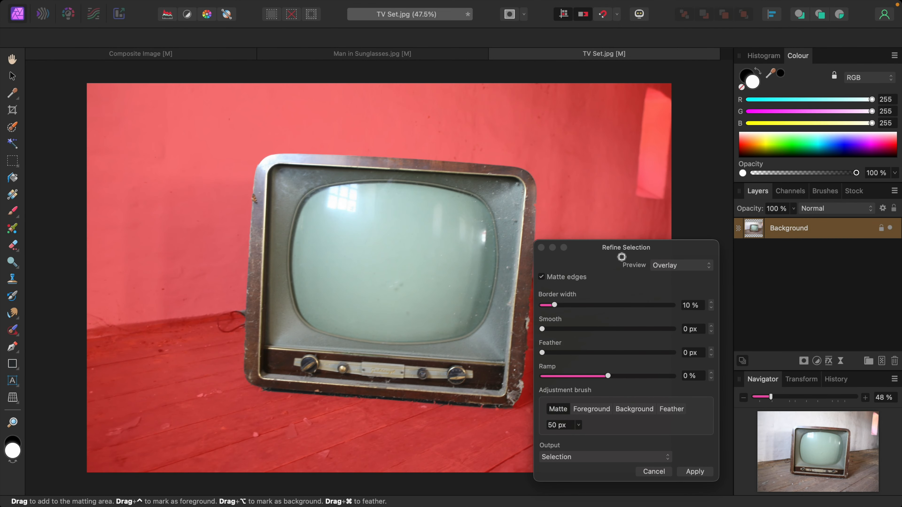
drag(618, 253, 682, 218)
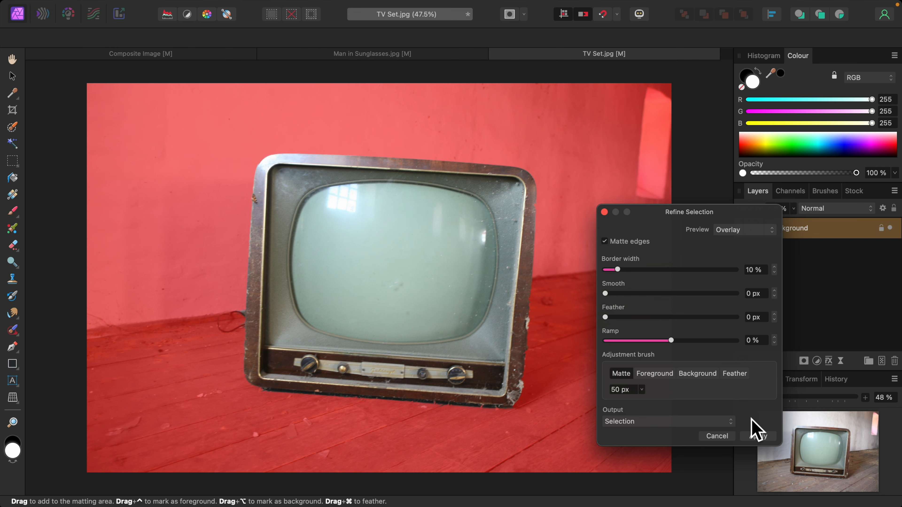
click(758, 436)
key(super+c)
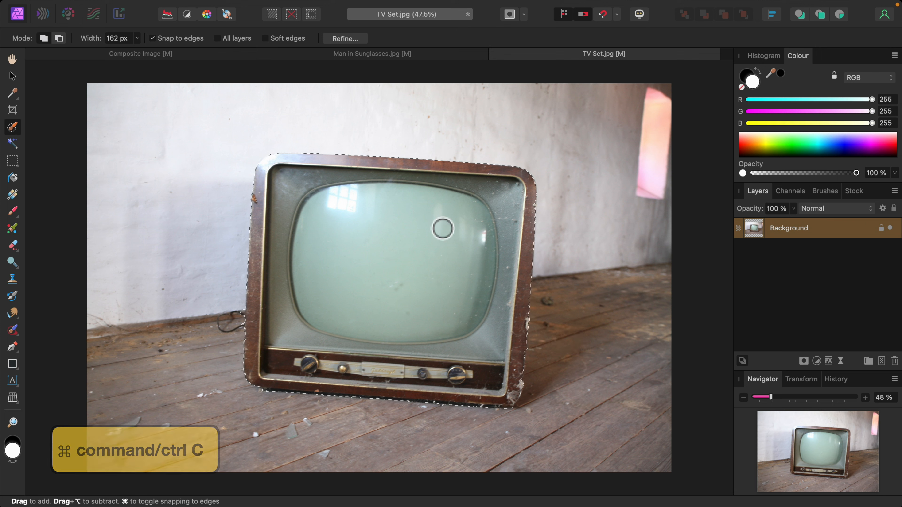
click(141, 56)
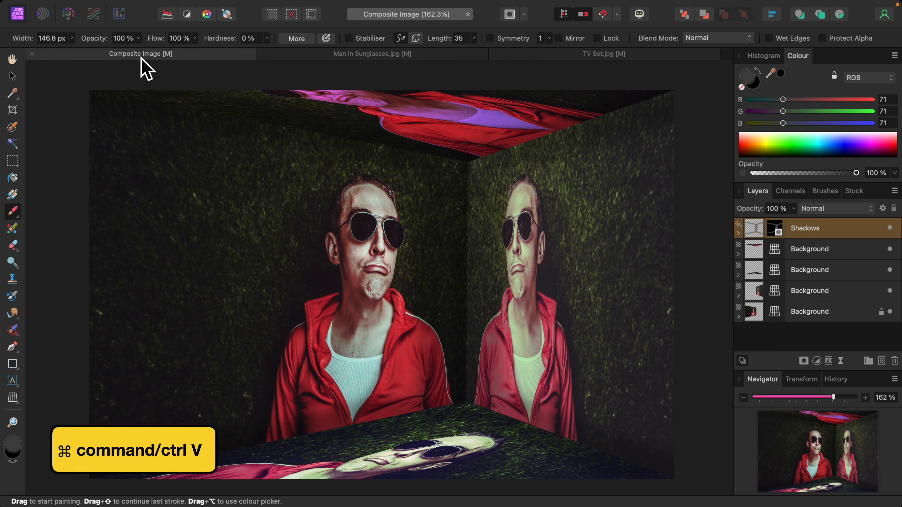
key(super+v)
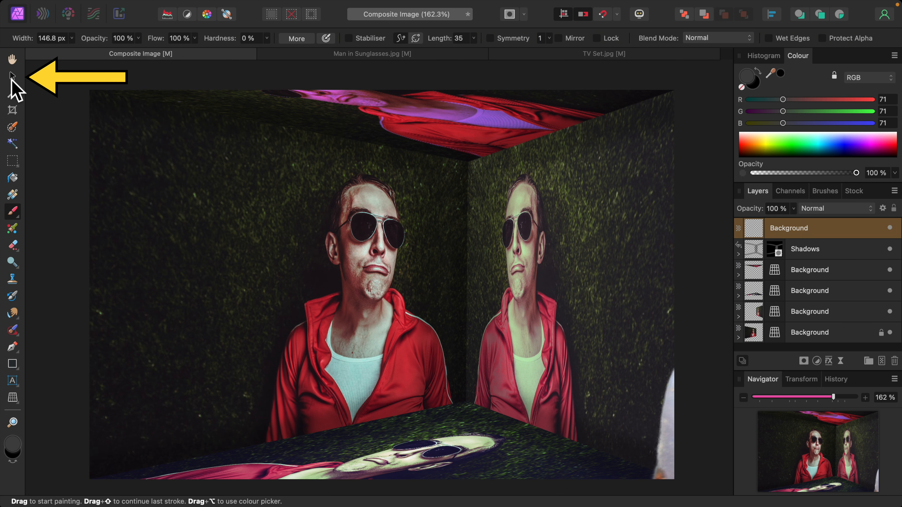
Scale the pasted television down proportionally to about 659 dpi and place it on the floor in the corner between the two figures
click(12, 76)
drag(646, 386, 251, 153)
drag(221, 116, 544, 389)
drag(609, 439, 213, 165)
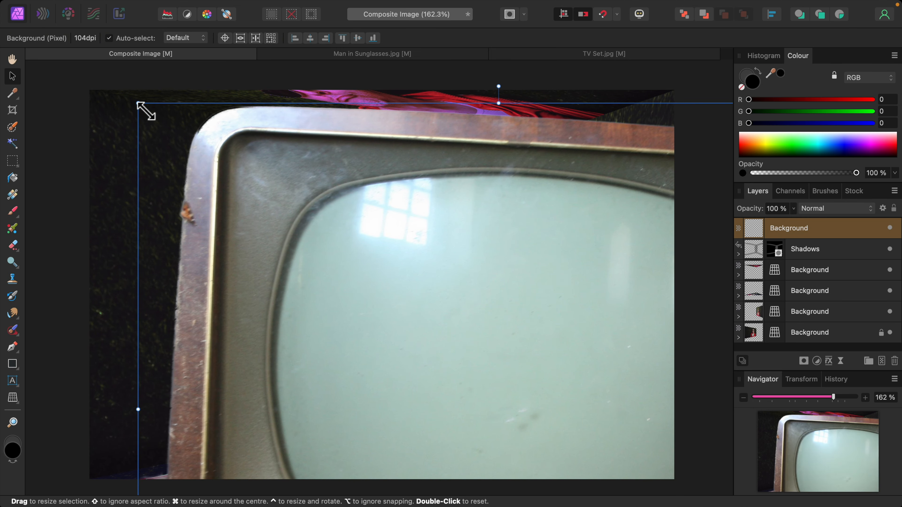
drag(138, 103, 471, 389)
drag(610, 460, 354, 247)
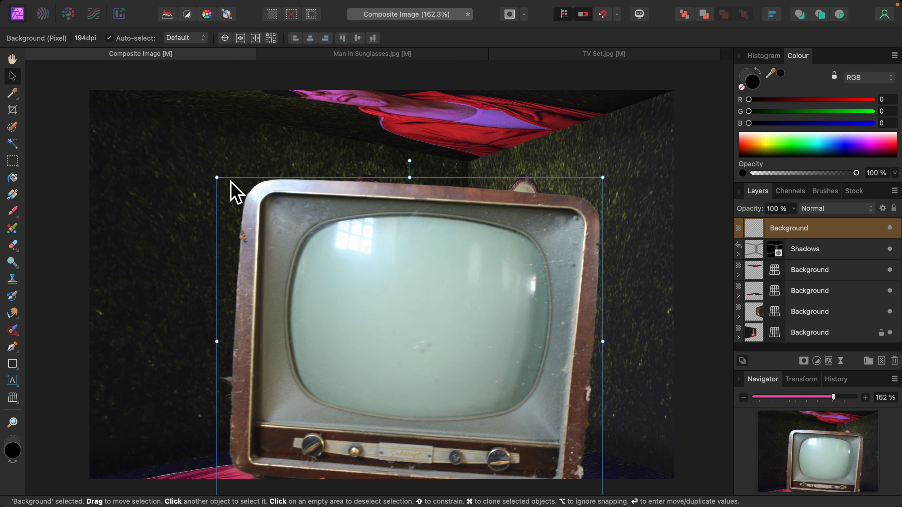
drag(217, 179, 478, 390)
drag(528, 436, 455, 375)
drag(499, 414, 480, 395)
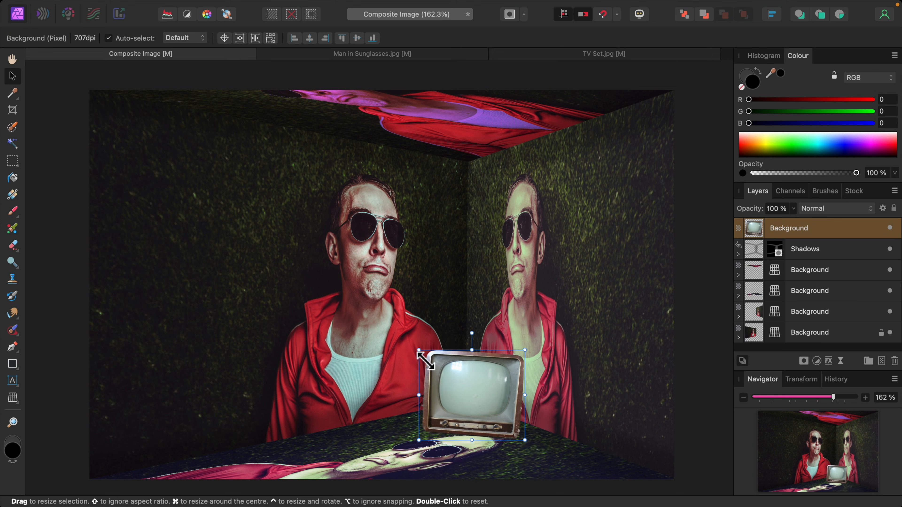
drag(419, 351, 411, 344)
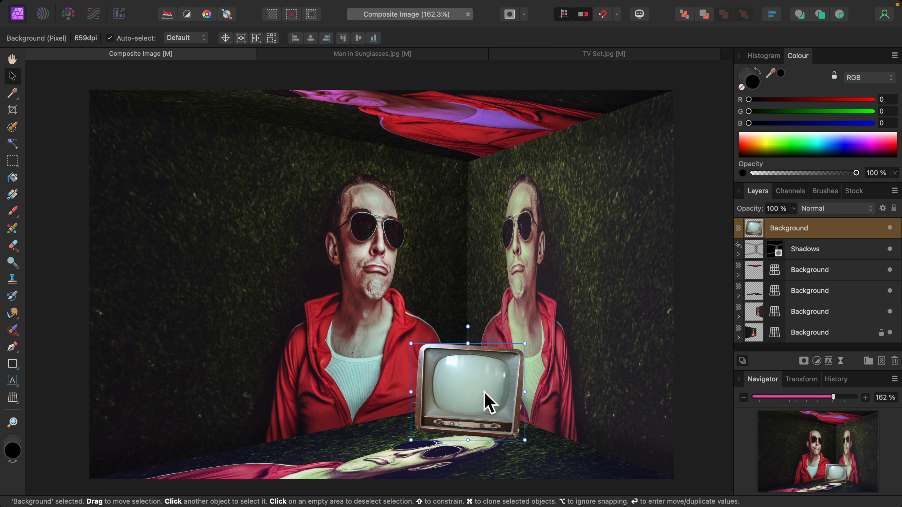
Add a Live Perspective filter to the television and pull its corners inward along the left side so it recedes there
click(841, 362)
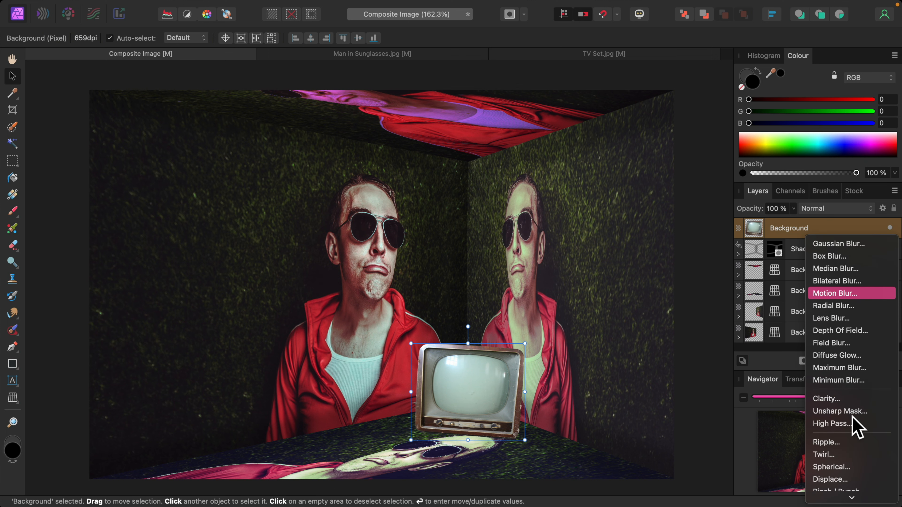
scroll(856, 428, down, 3)
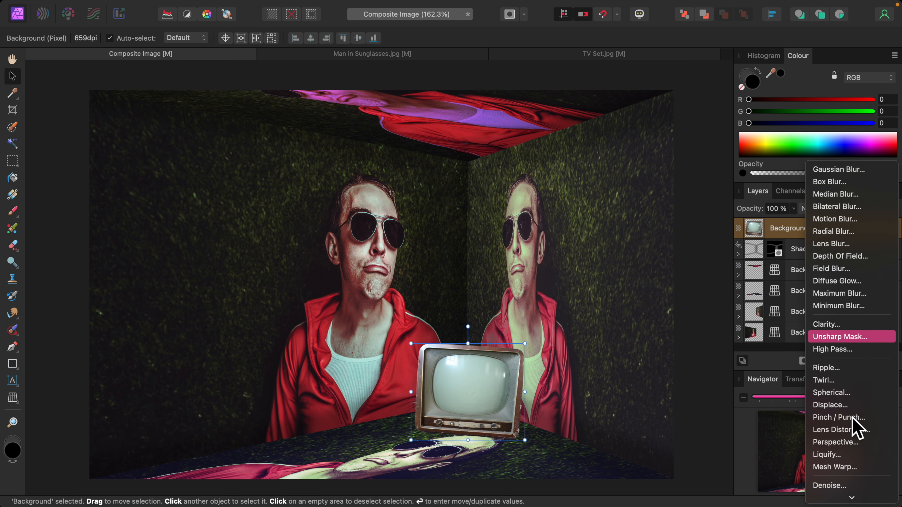
click(846, 445)
drag(615, 344, 700, 305)
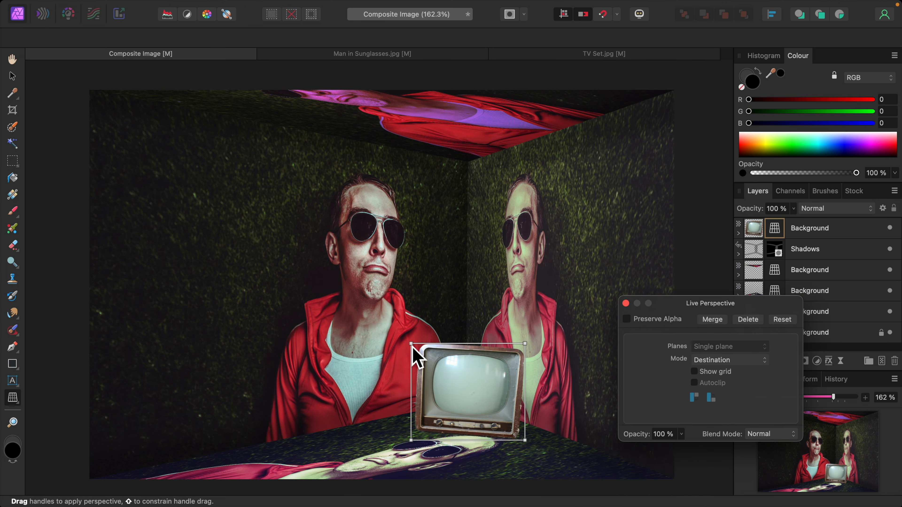
drag(412, 346, 417, 352)
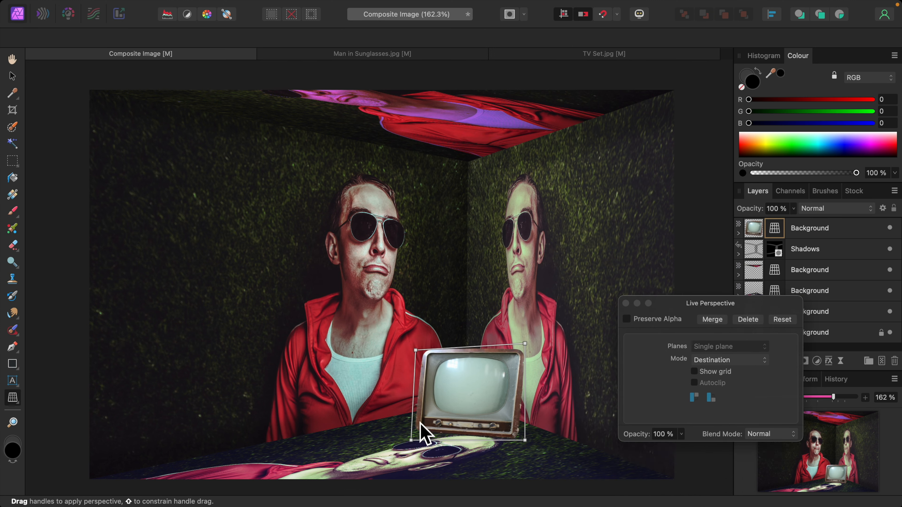
drag(413, 443, 420, 433)
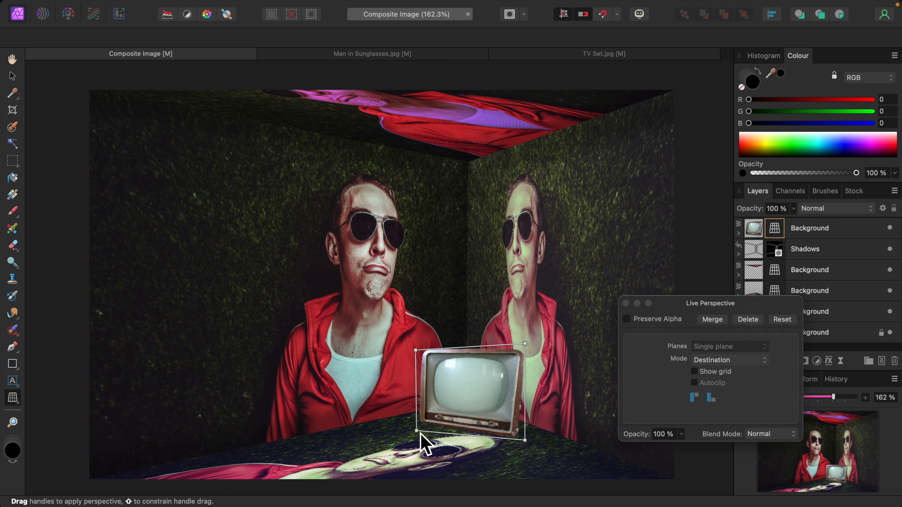
drag(421, 352, 419, 353)
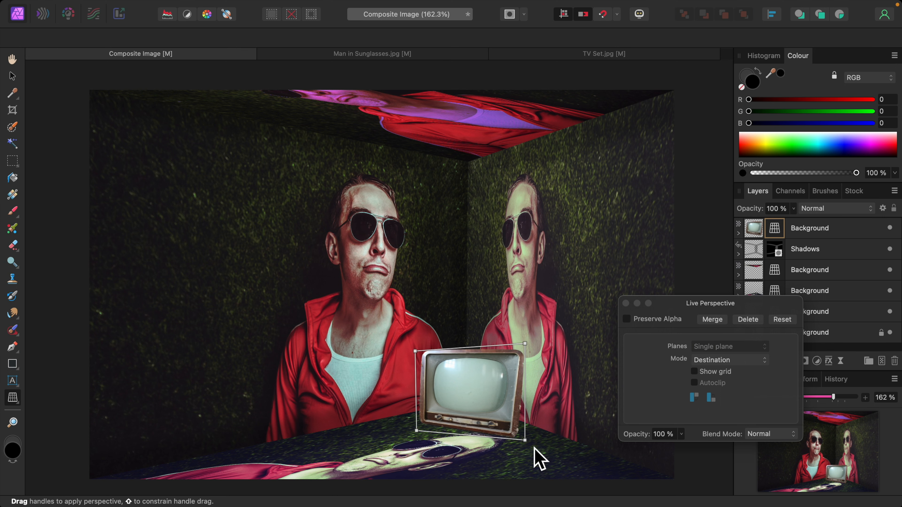
drag(523, 443, 530, 441)
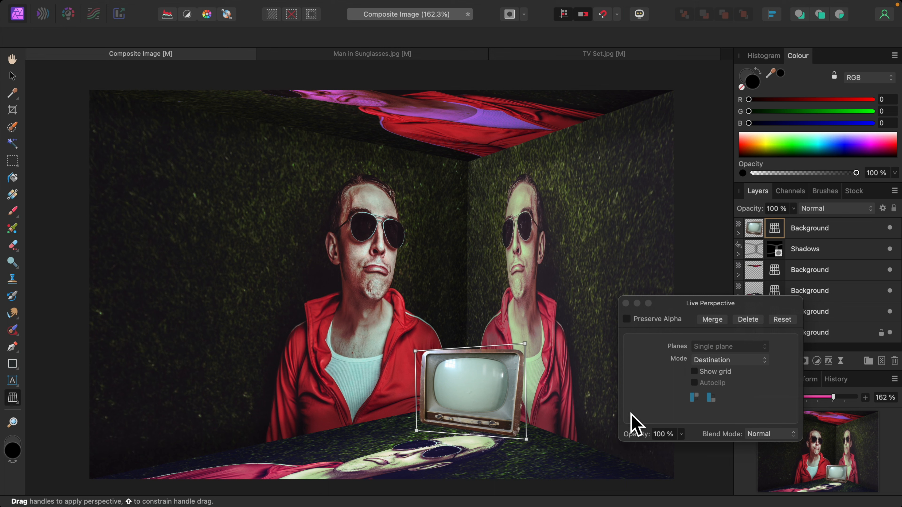
click(626, 303)
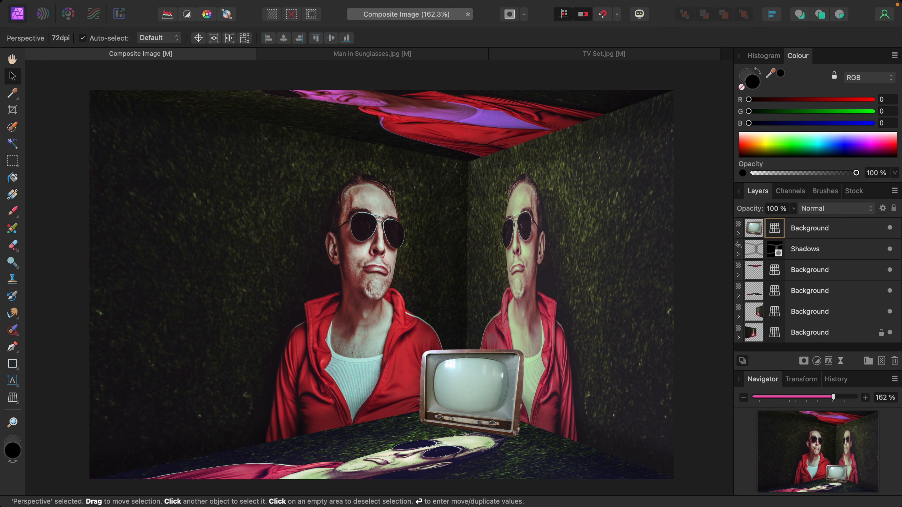
Enable the 3D layer effect on the television layer with a 5 px radius
click(754, 235)
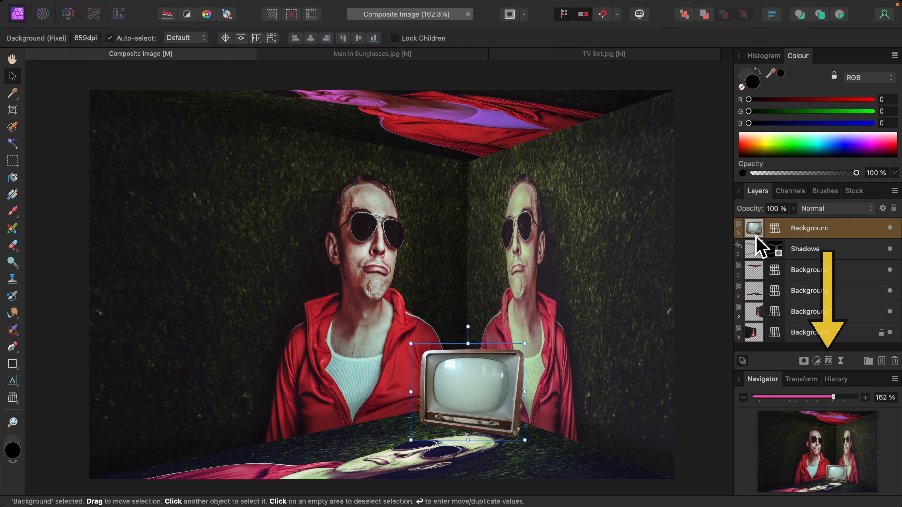
click(830, 361)
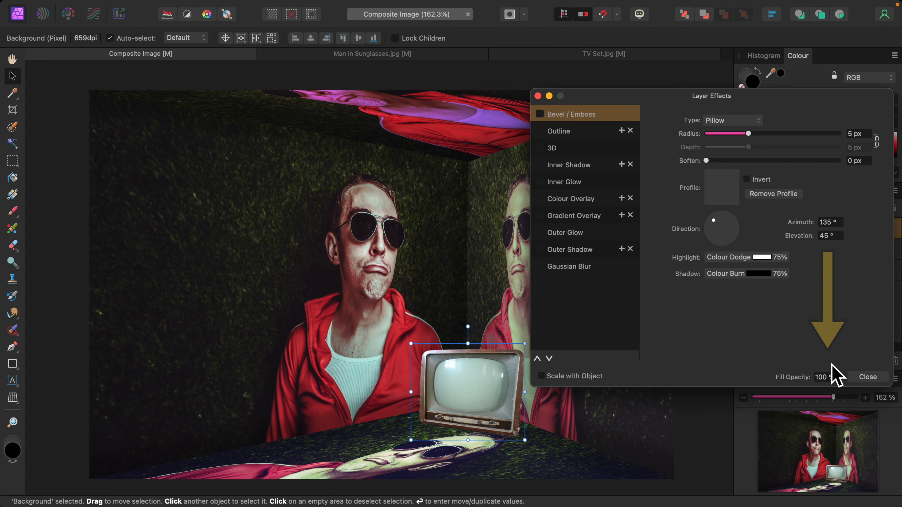
click(569, 149)
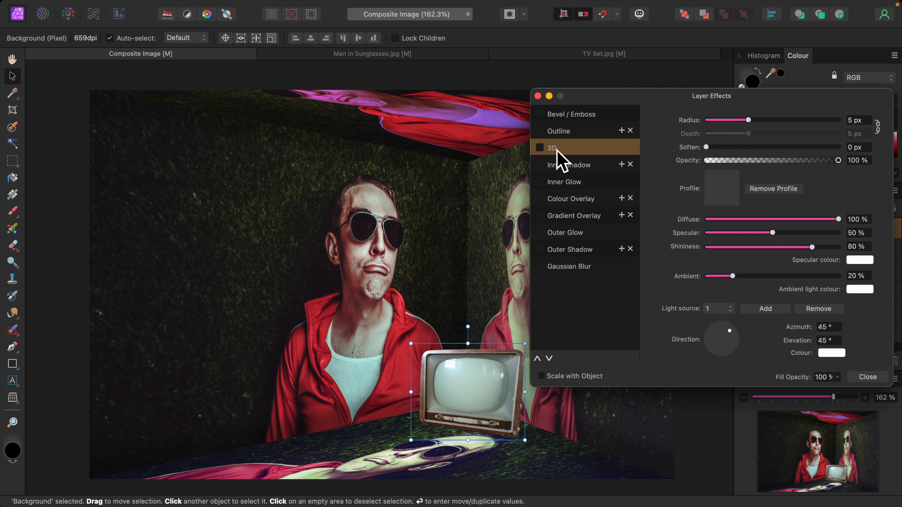
click(540, 148)
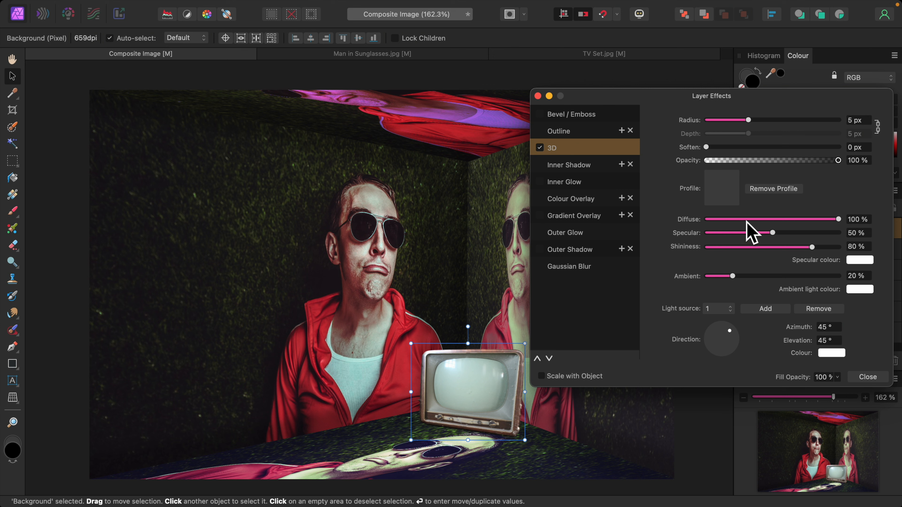
click(538, 96)
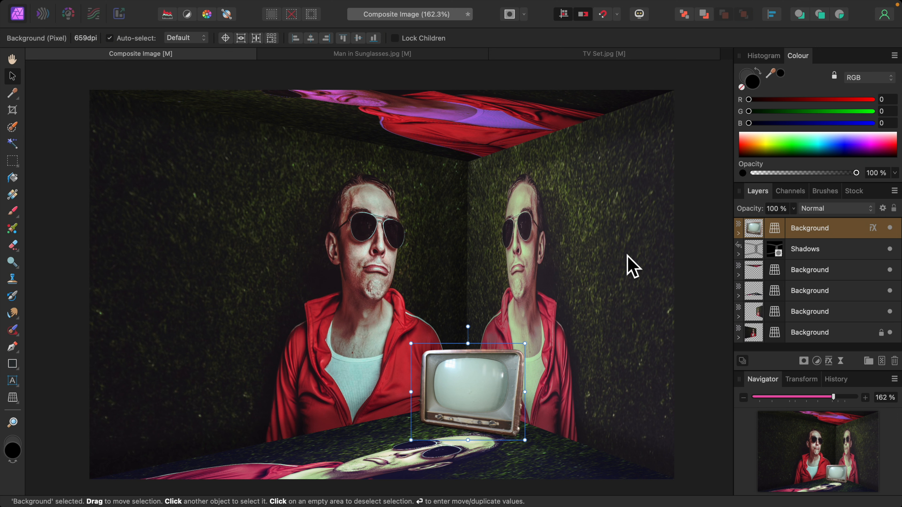
Add a Curves adjustment and nest it inside the television layer so it affects only the television
click(818, 362)
scroll(833, 414, down, 5)
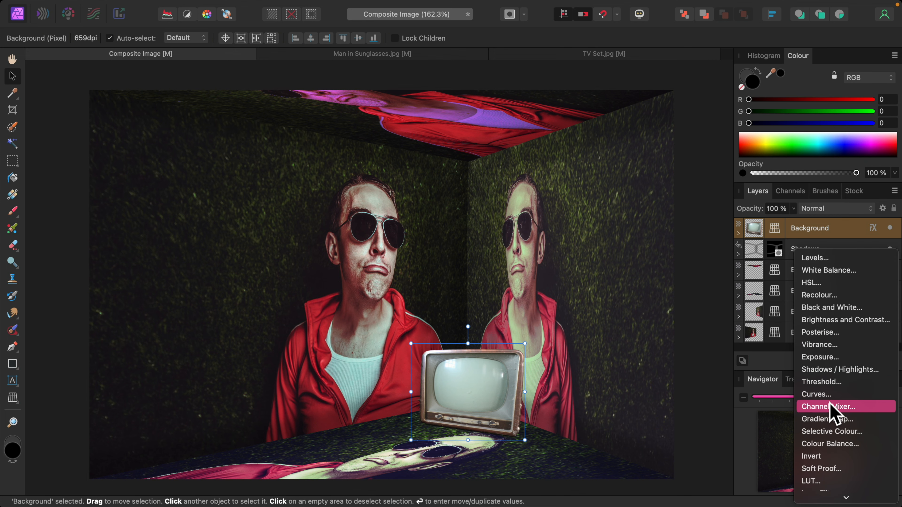
click(814, 395)
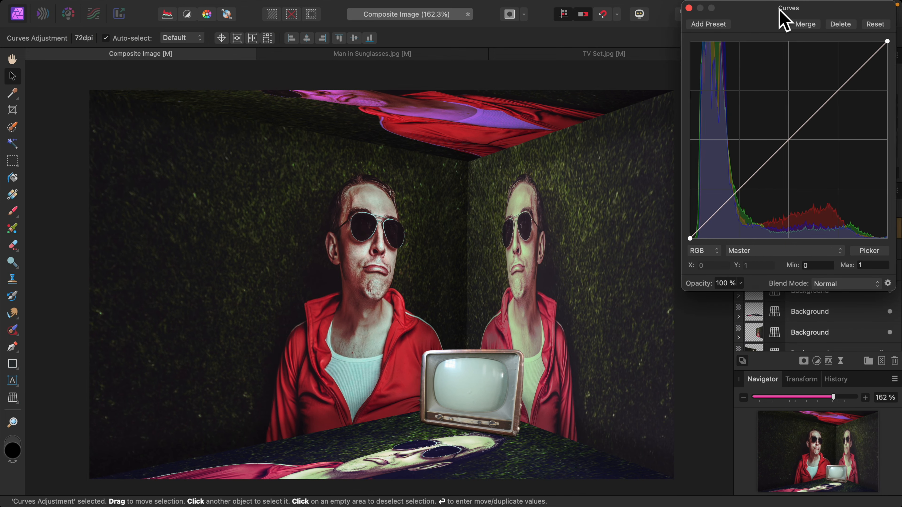
drag(781, 10, 591, 10)
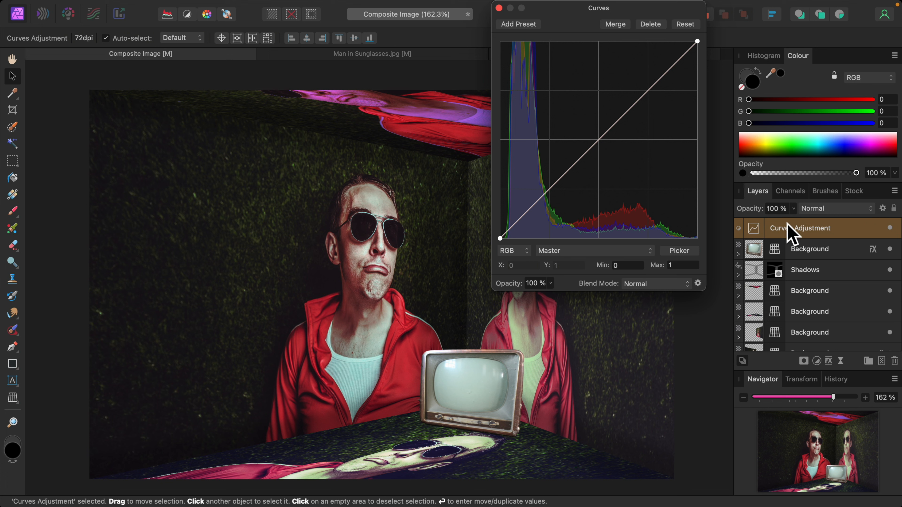
drag(757, 234, 748, 251)
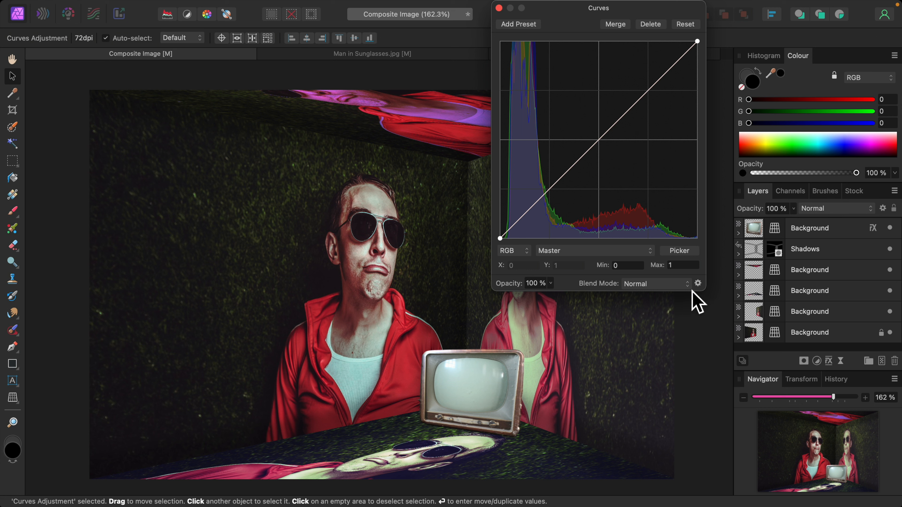
Set the Curves adjustment's blend mode to Colour Burn and raise the curve with a point at X 0.731, Y 0.89
click(688, 286)
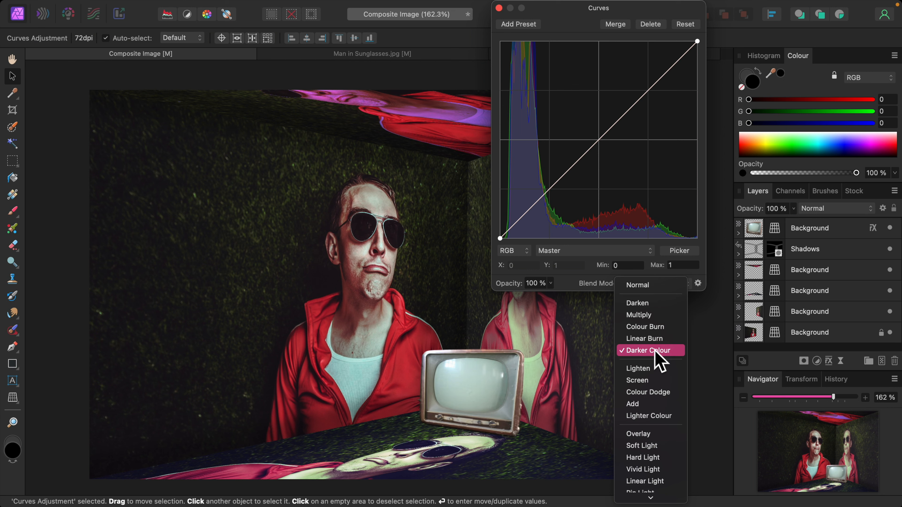
click(651, 328)
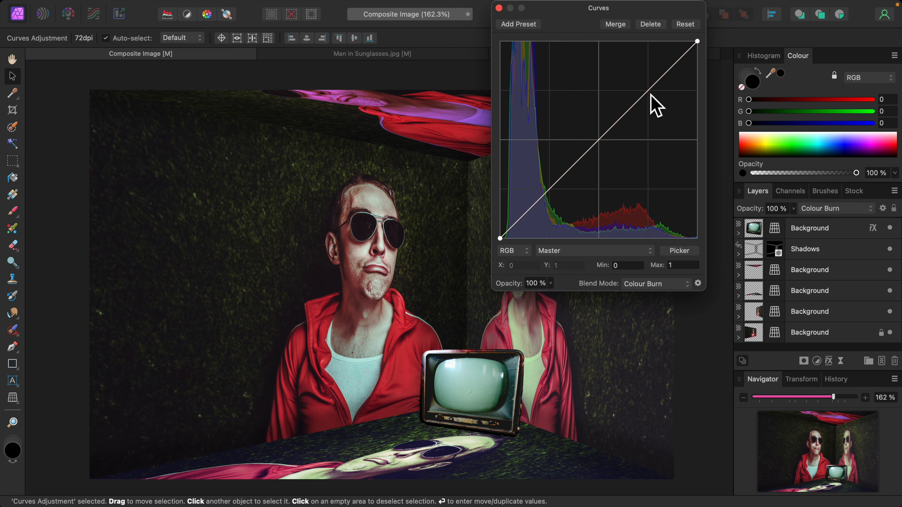
drag(648, 91, 648, 66)
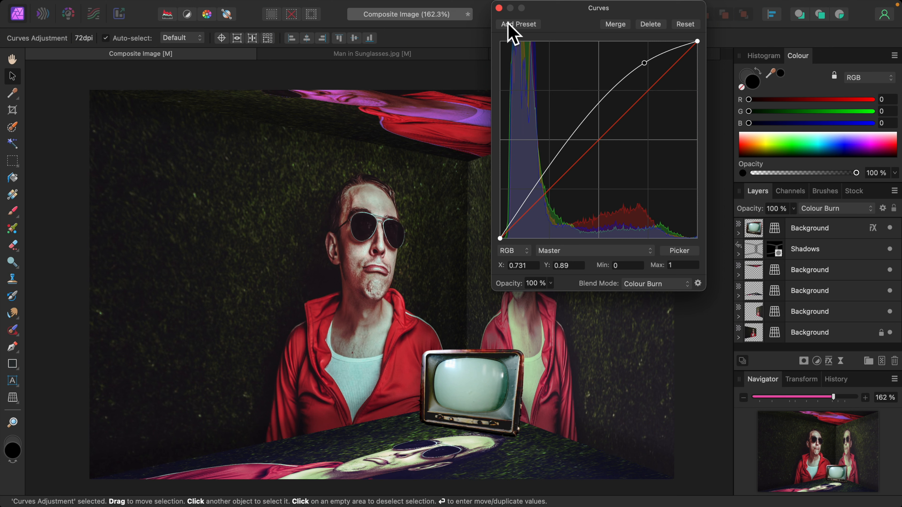
click(498, 8)
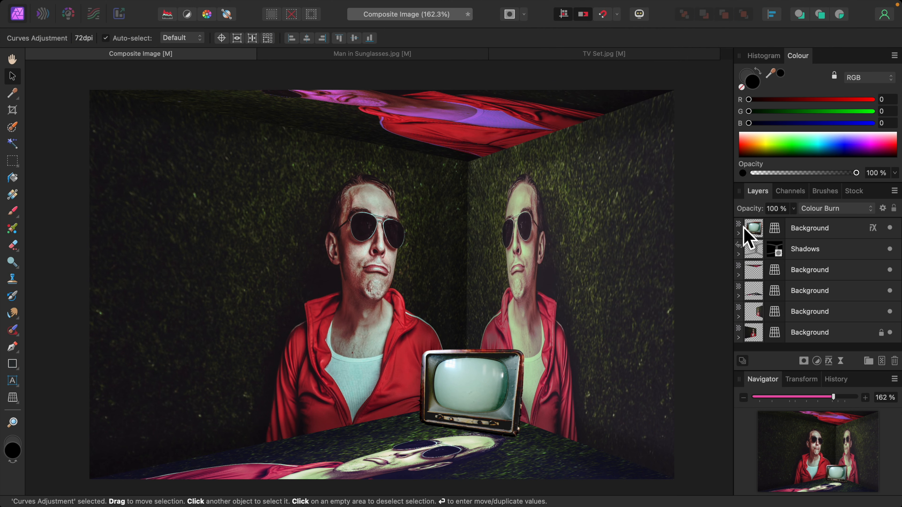
Select the television layer, flip the Man in Sunglasses.jpg document horizontally, and return to Composite Image
click(750, 230)
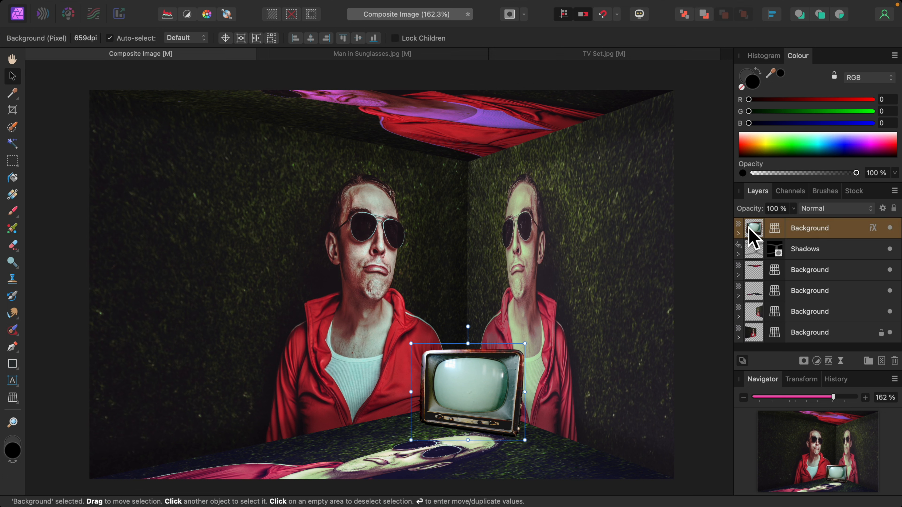
click(334, 56)
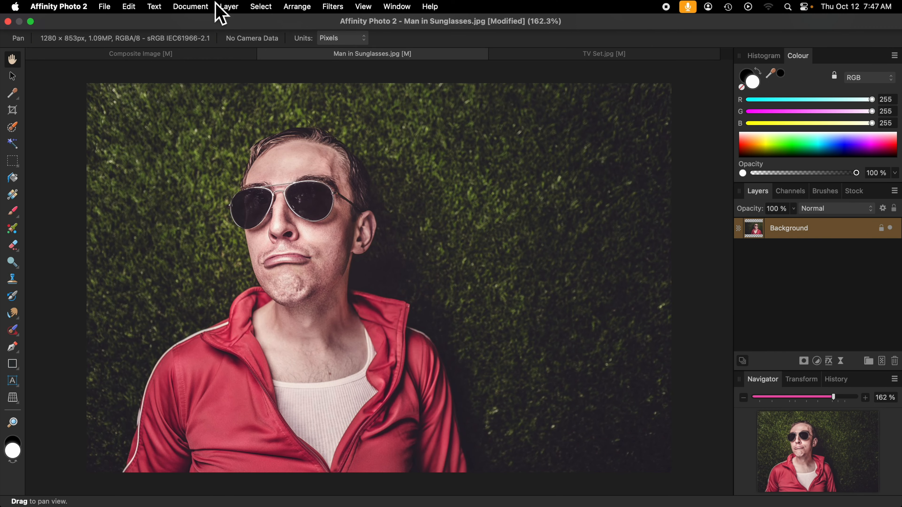
click(201, 6)
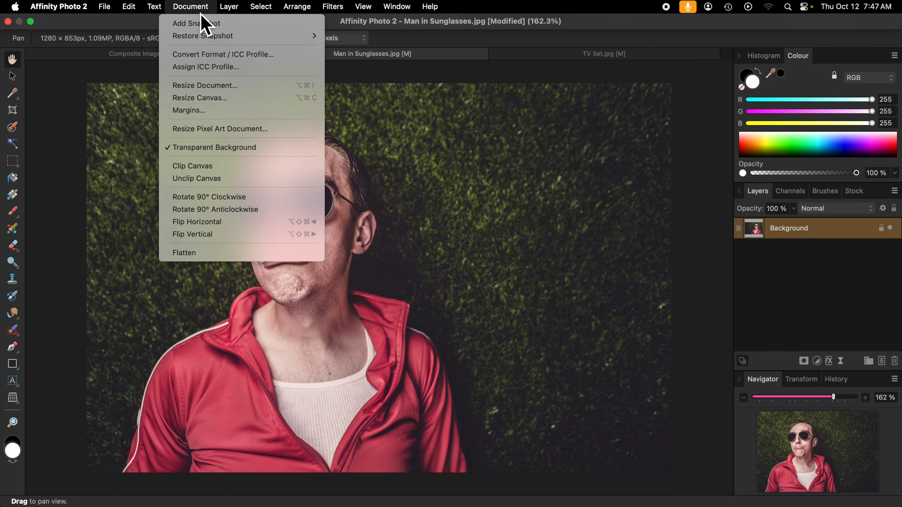
click(204, 223)
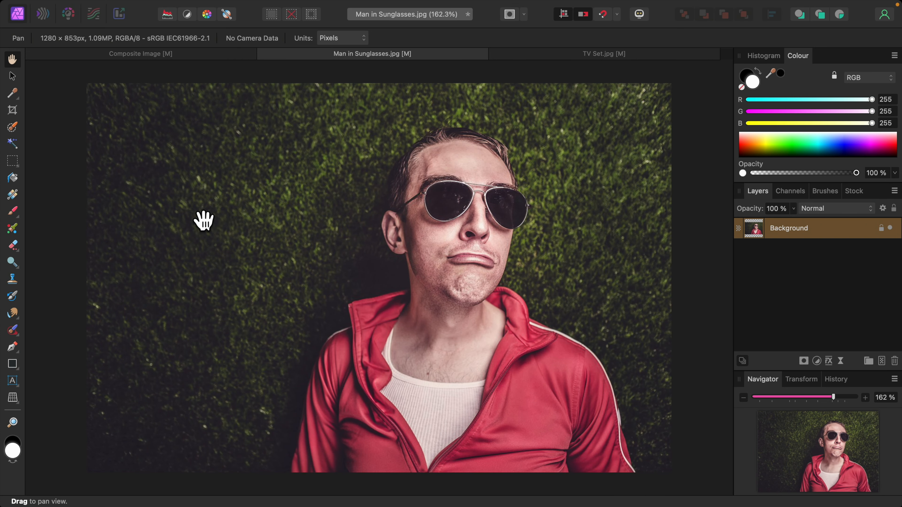
click(167, 55)
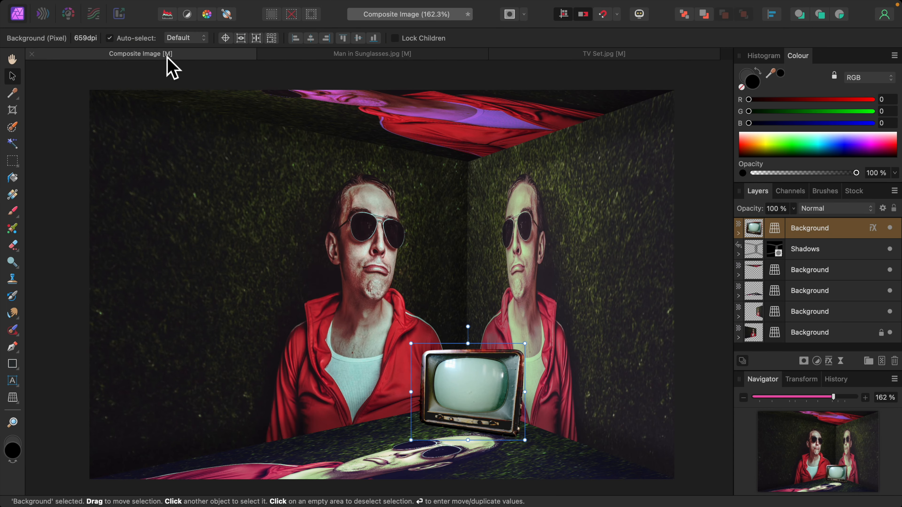
Paste the flipped man photo into the composite, scale it down and position it over the television's screen
key(super+v)
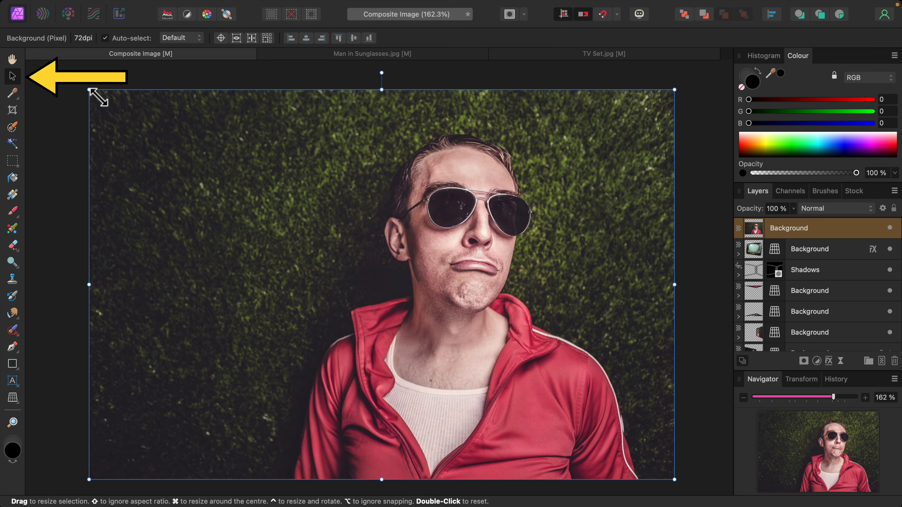
drag(89, 90, 560, 403)
drag(596, 443, 445, 390)
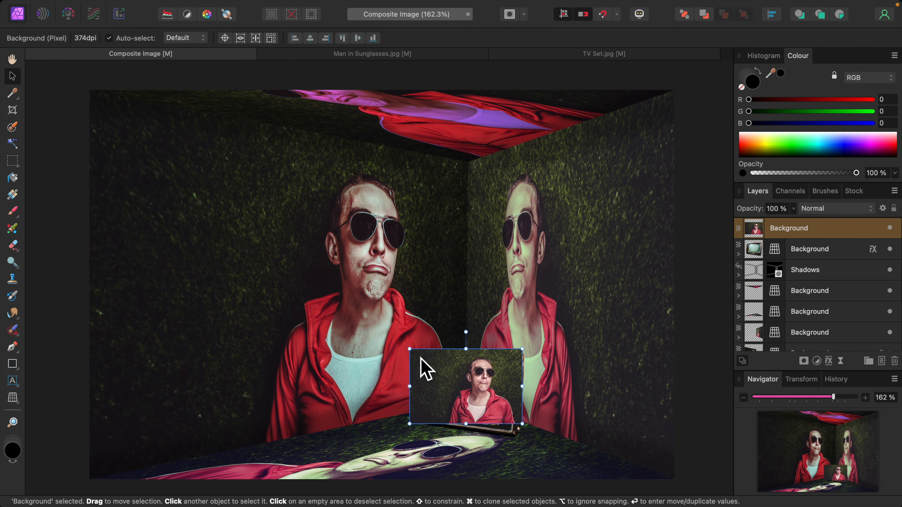
drag(410, 350, 441, 370)
drag(495, 407, 484, 392)
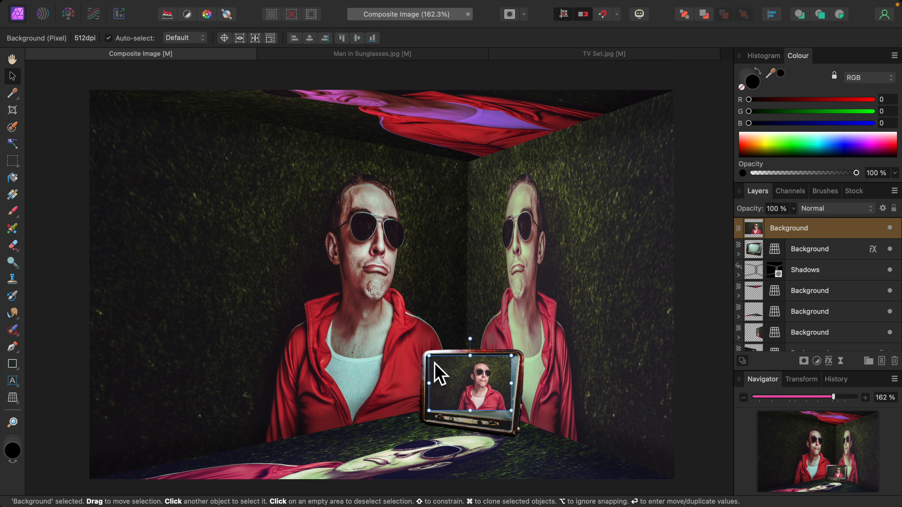
drag(429, 356, 464, 383)
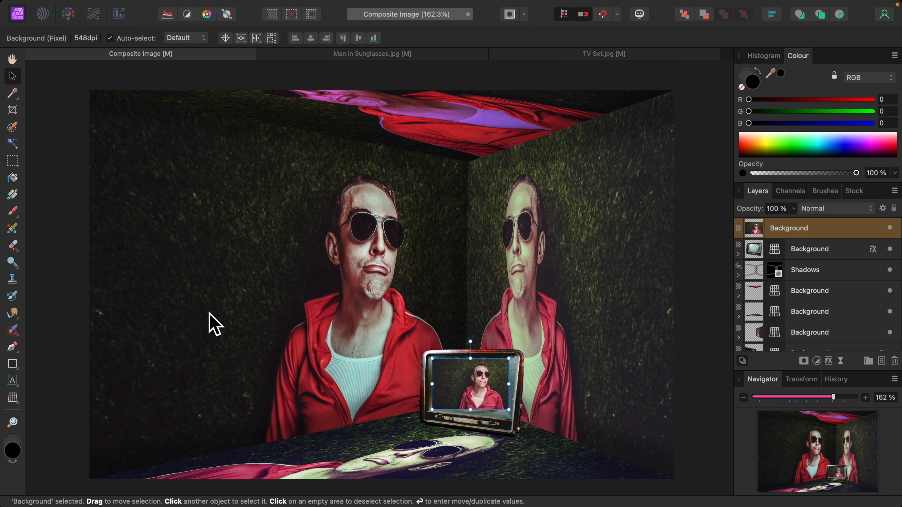
Add a live Mesh Warp filter to the small pasted man photo layer
click(20, 407)
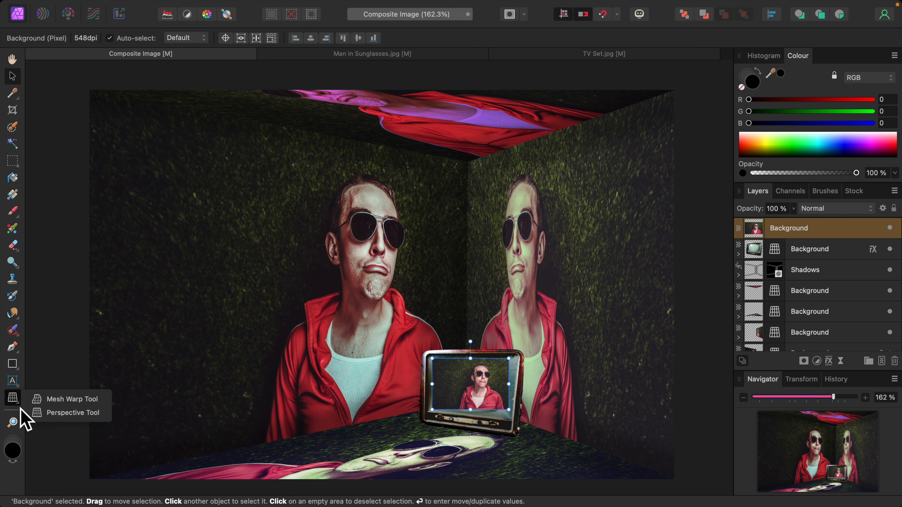
click(64, 355)
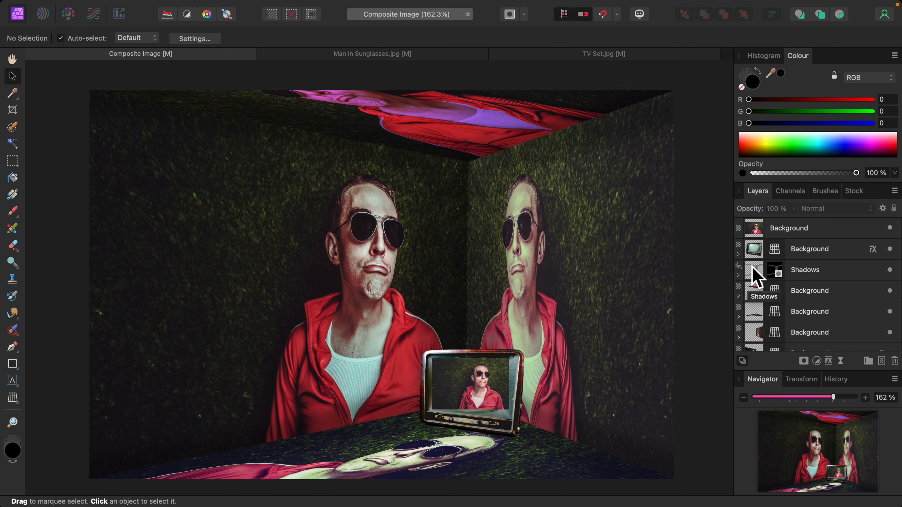
click(755, 229)
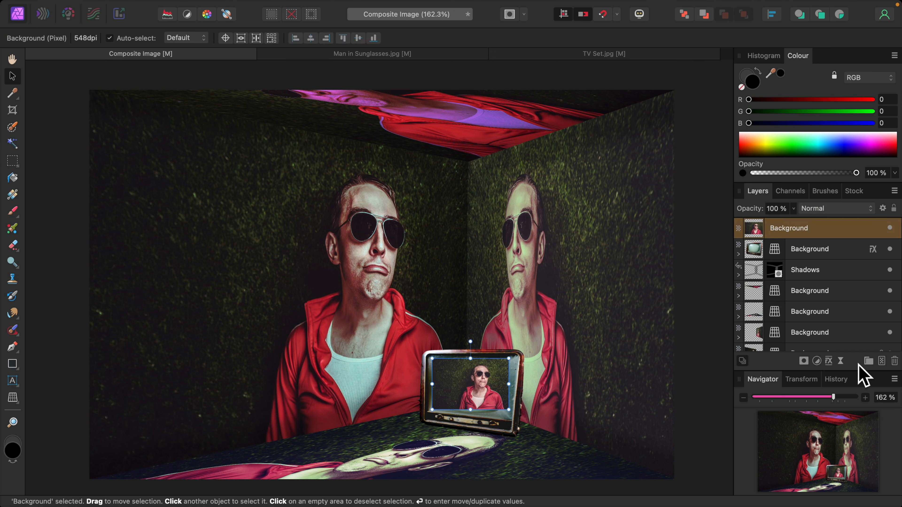
click(842, 362)
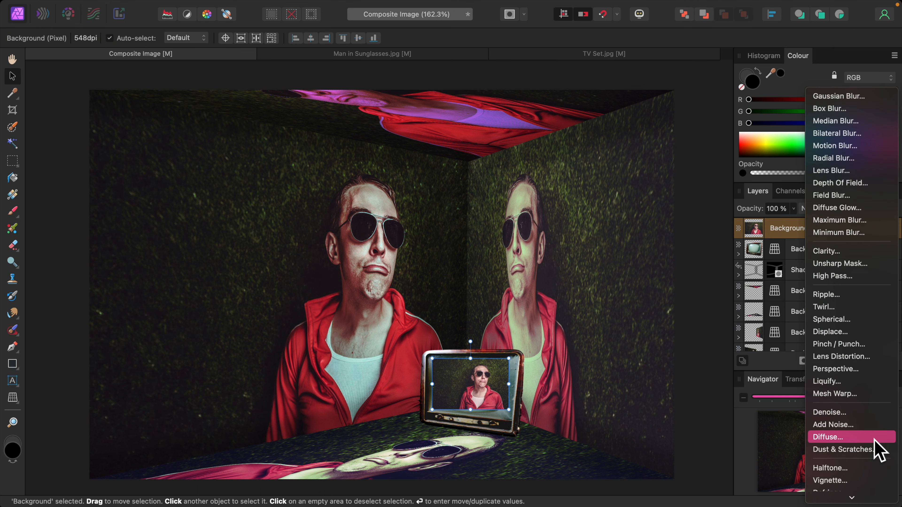
click(835, 394)
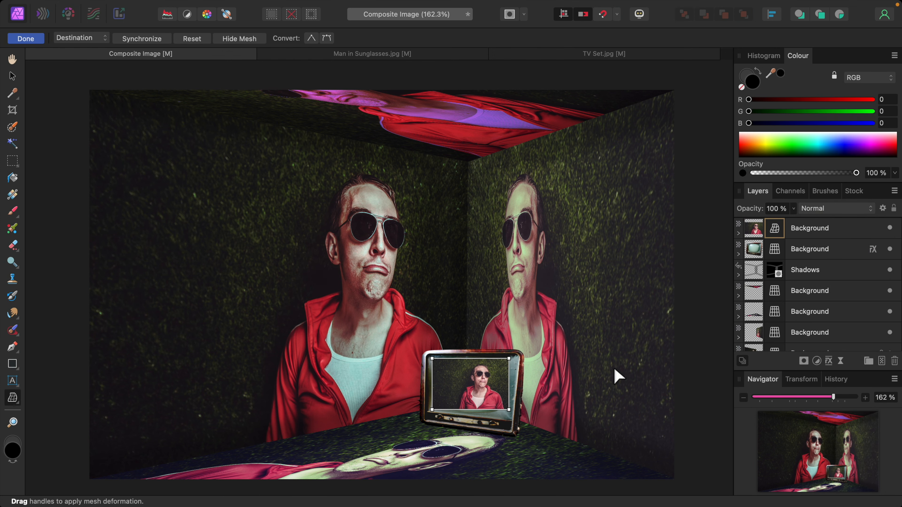
Move the four mesh corners of the small man photo inward onto the outline of the television's rounded screen
key(super+plus)
key(super+plus)
key(super+plus)
key(super+plus)
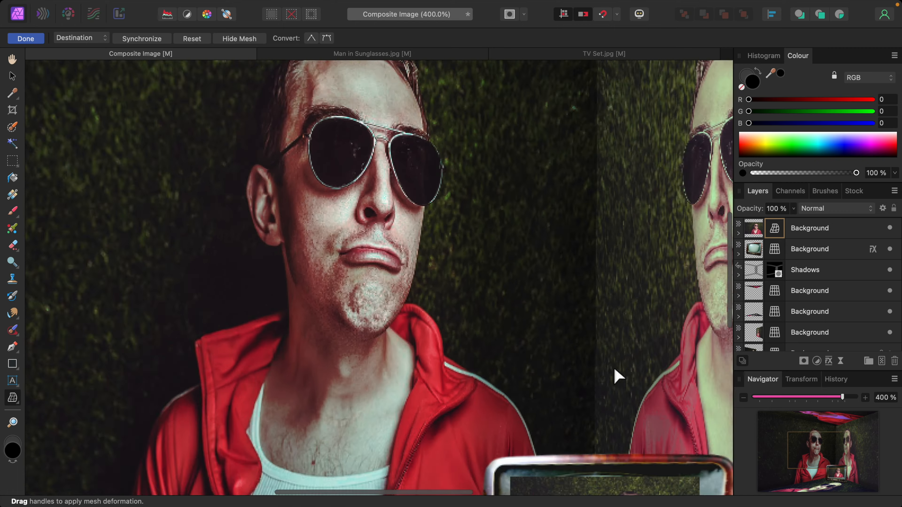
scroll(588, 362, down, 10)
scroll(588, 362, right, 5)
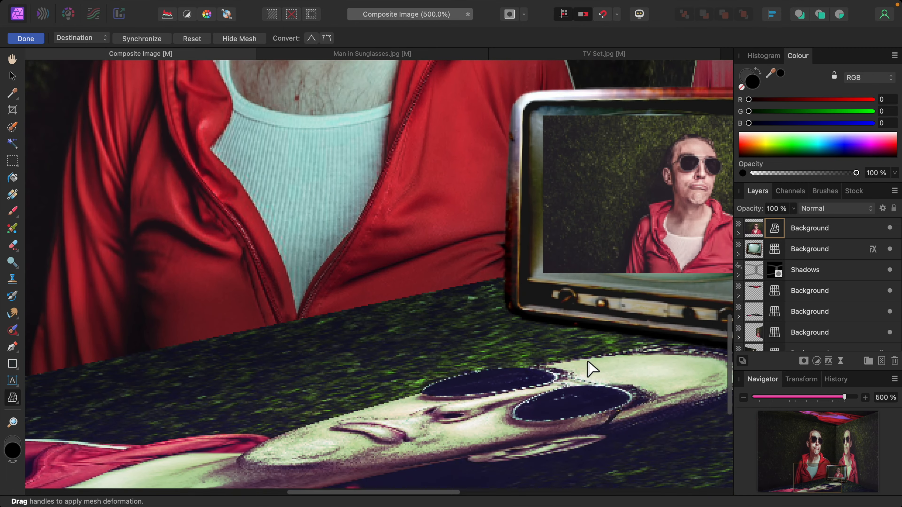
scroll(587, 362, up, 2)
scroll(588, 362, right, 1)
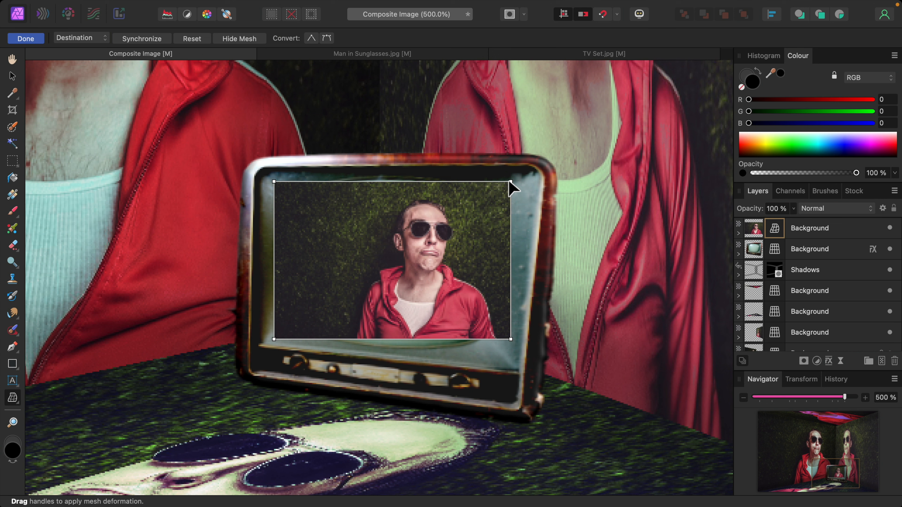
drag(511, 183, 488, 194)
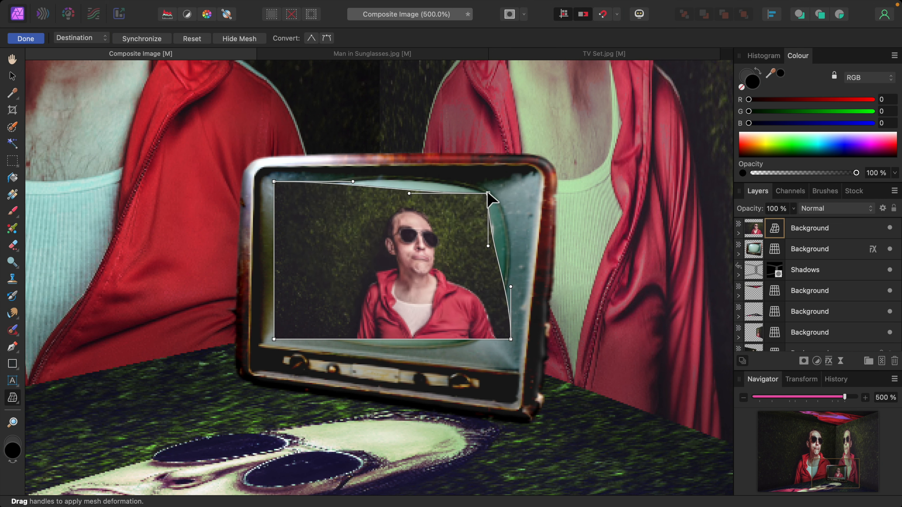
drag(511, 340, 478, 337)
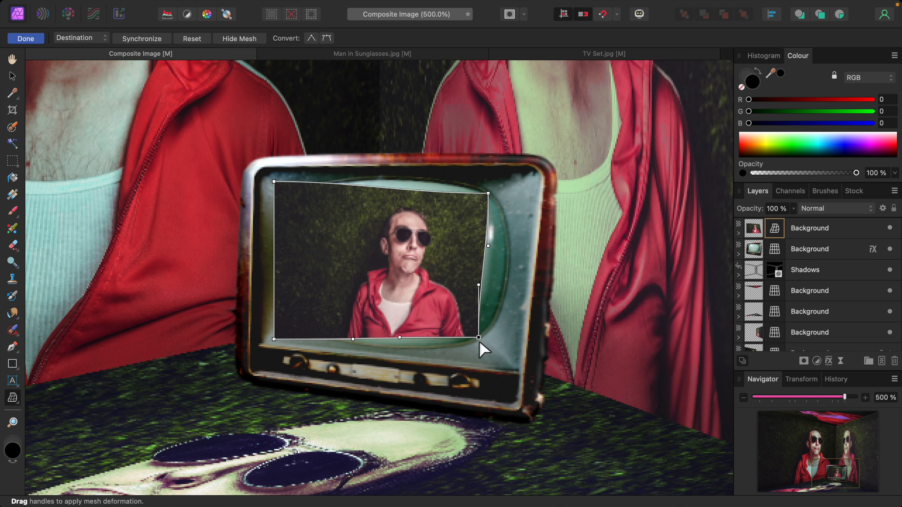
drag(274, 340, 291, 322)
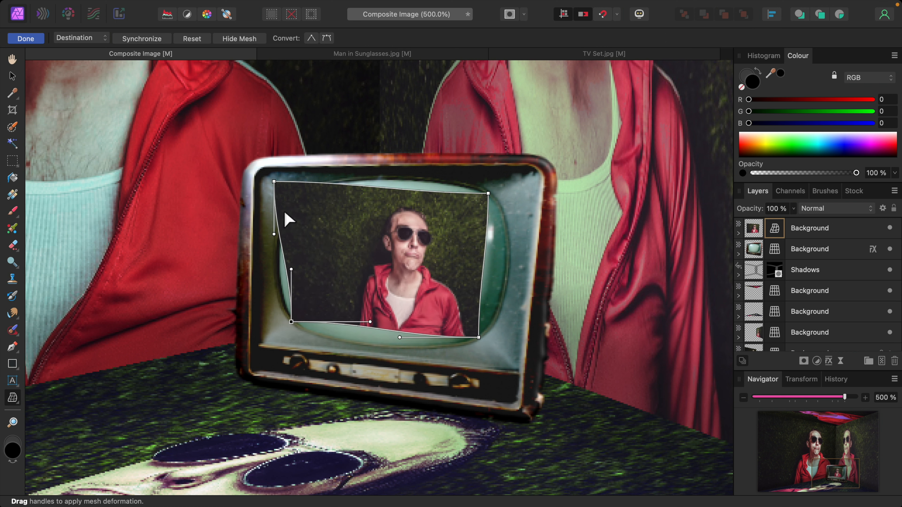
click(274, 181)
drag(275, 182, 300, 193)
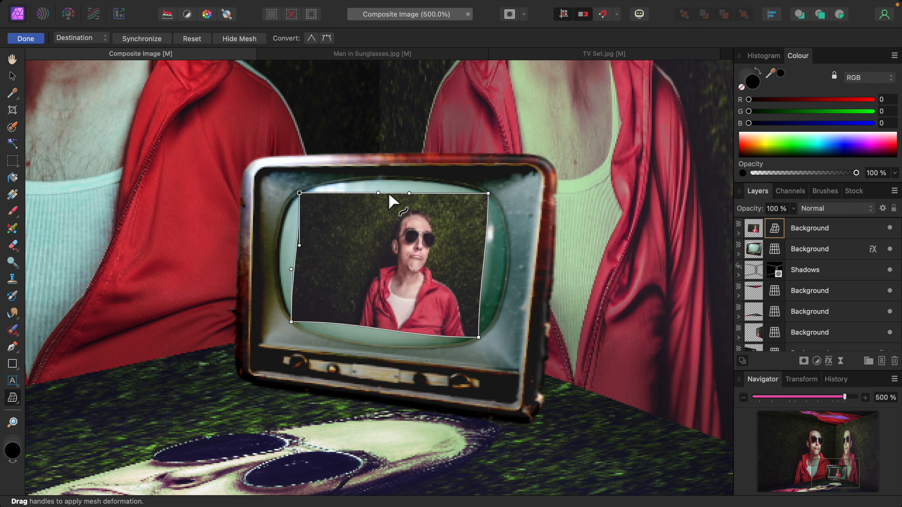
mouse_move(389, 193)
mouse_down()
mouse_move(395, 226)
mouse_move(389, 197)
mouse_up()
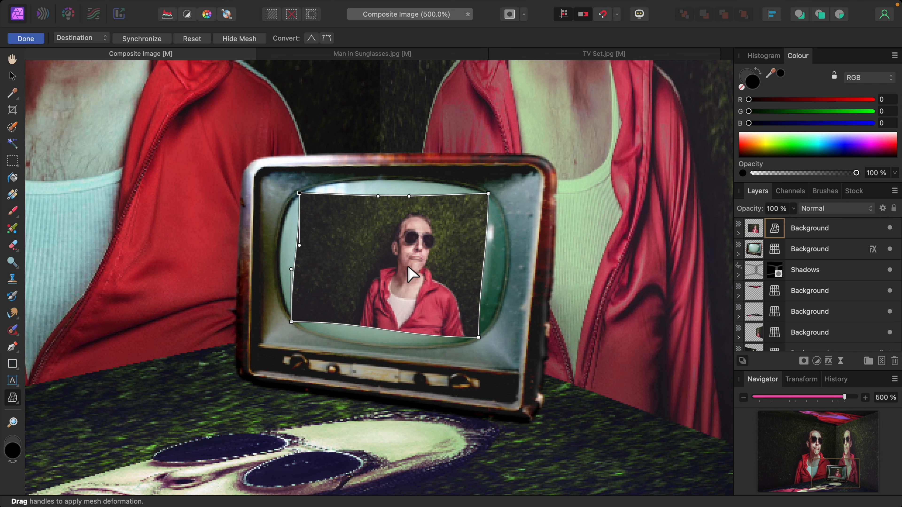
double_click(387, 258)
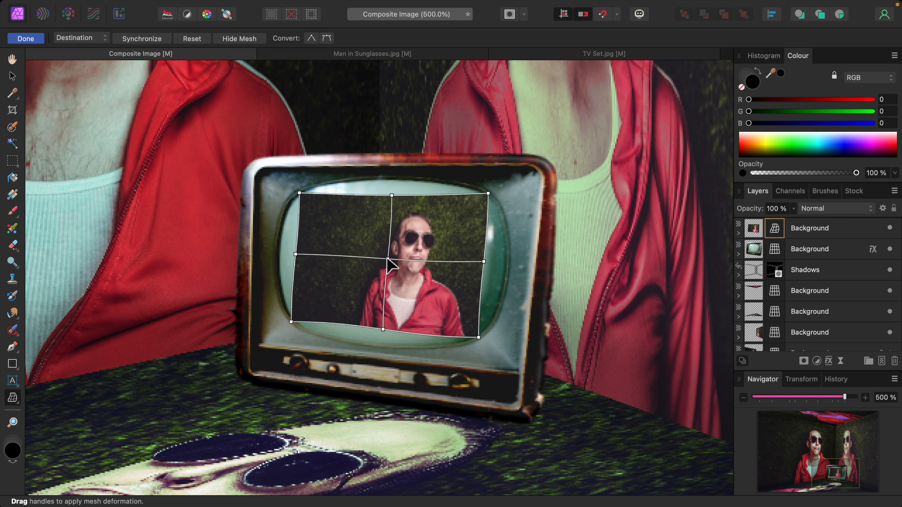
mouse_move(387, 260)
mouse_down()
mouse_move(373, 258)
mouse_move(395, 260)
mouse_up()
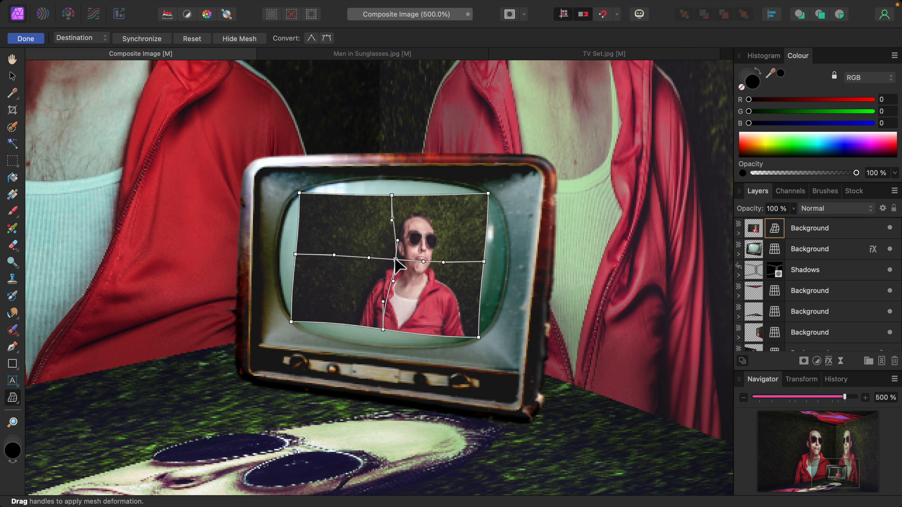
key(super+z)
key(super+z)
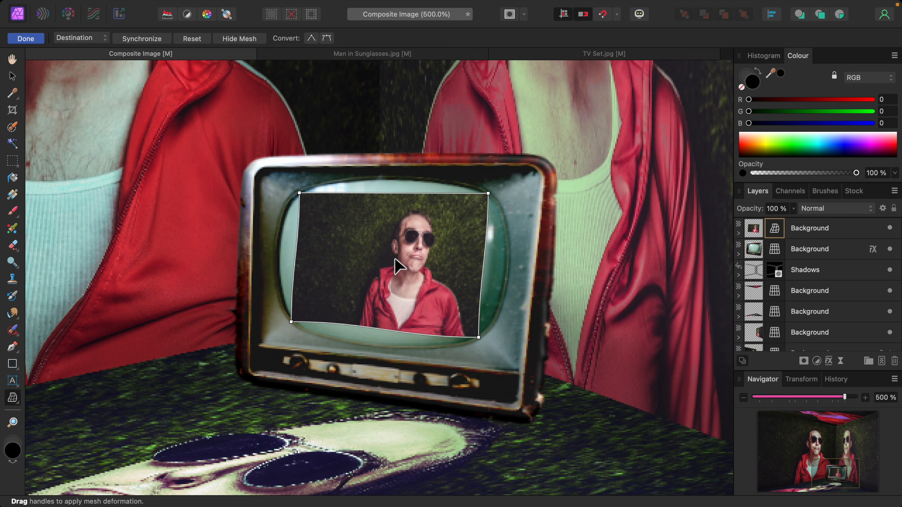
Bend the right and bottom mesh edges of the small photo outward to follow the television screen's curve
click(488, 194)
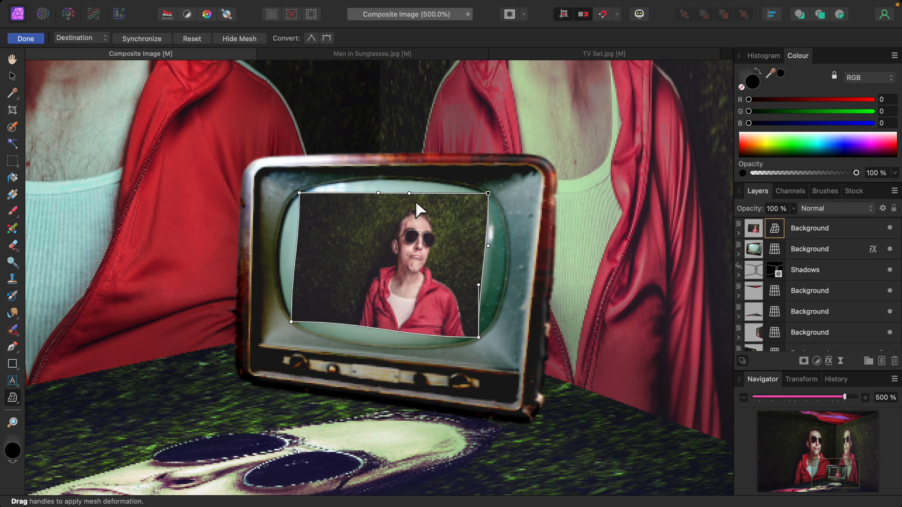
drag(488, 246, 533, 267)
drag(479, 285, 481, 337)
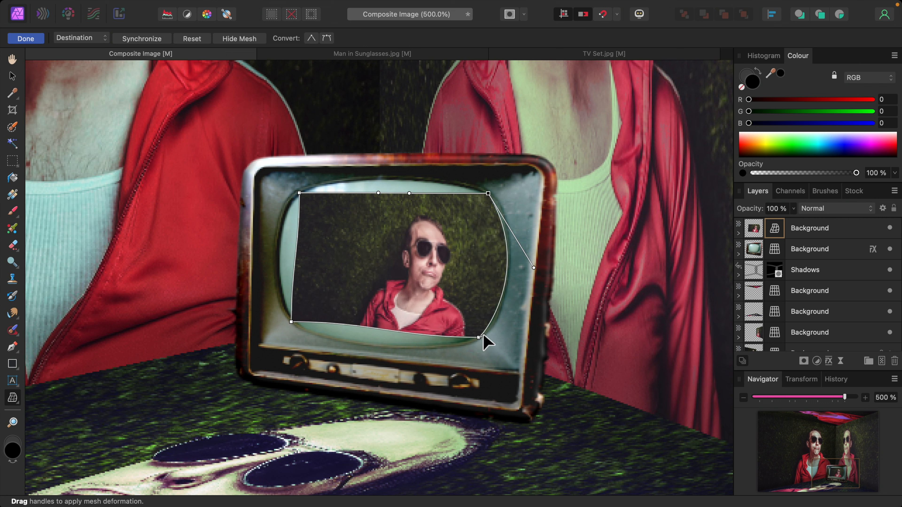
click(478, 338)
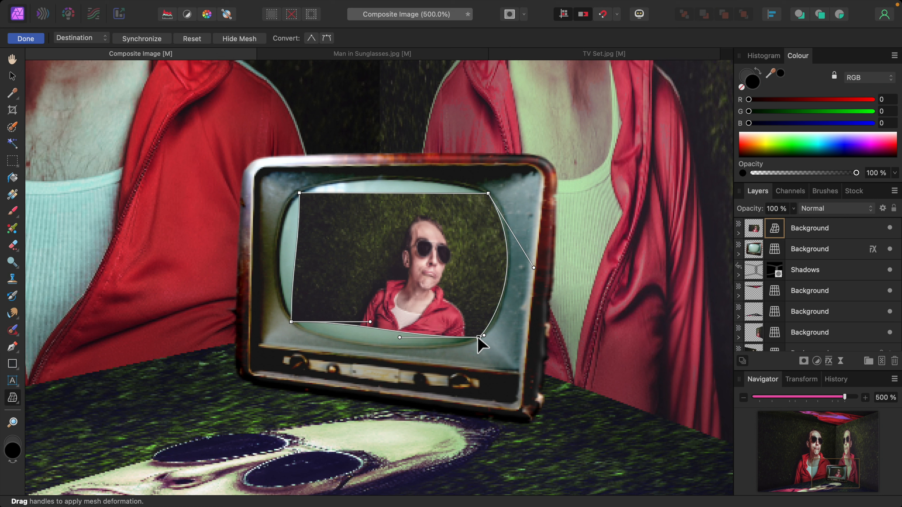
drag(399, 338, 369, 355)
drag(370, 322, 319, 331)
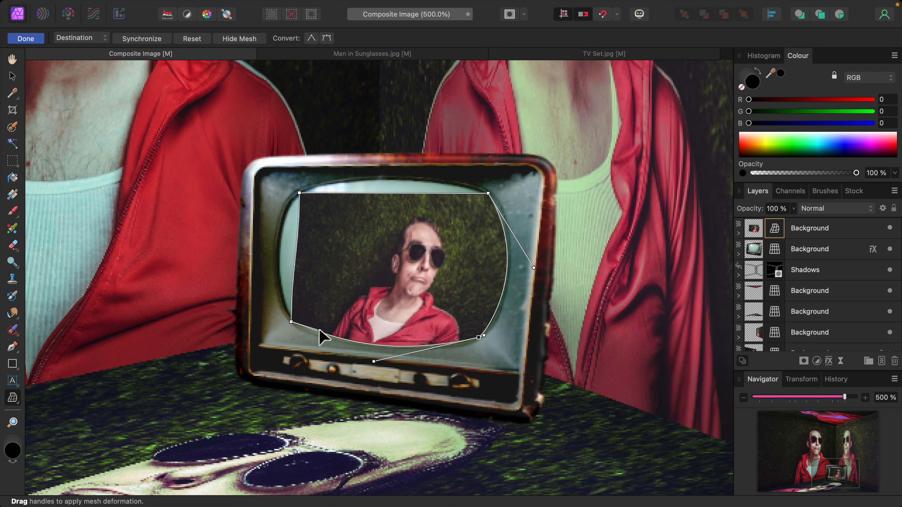
Bend the left and top mesh edges outward to fill the television screen's curve, and apply the mesh warp
click(292, 322)
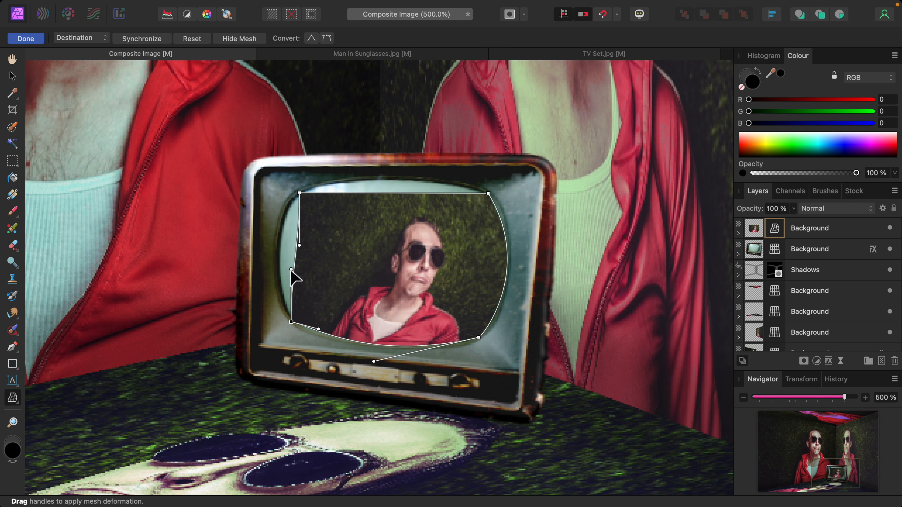
drag(290, 270, 294, 195)
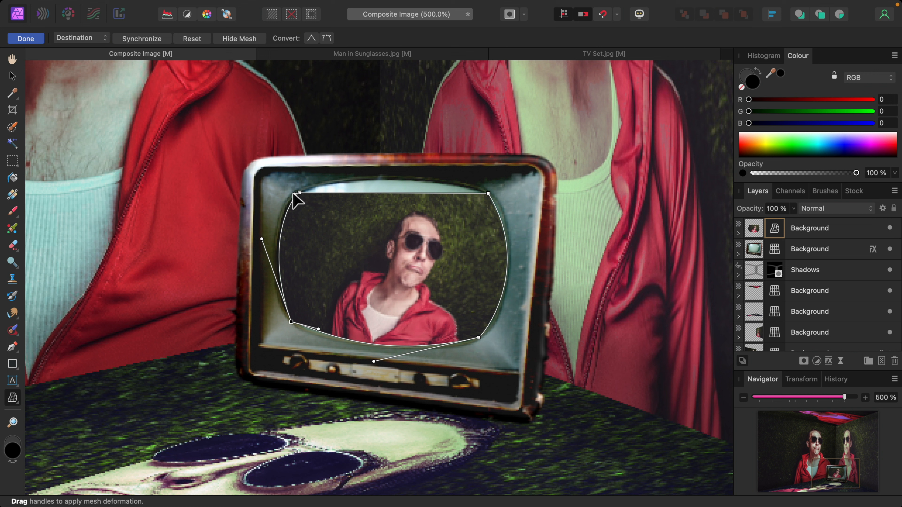
click(299, 193)
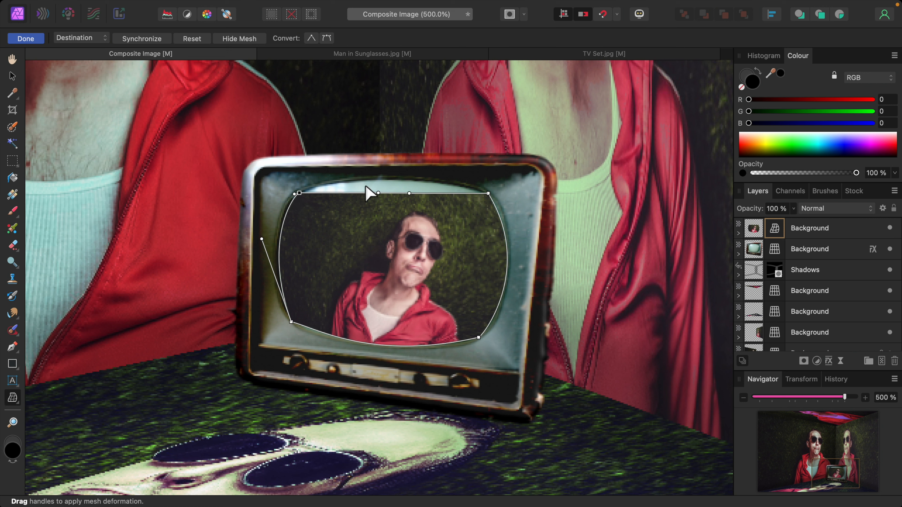
drag(378, 193, 377, 165)
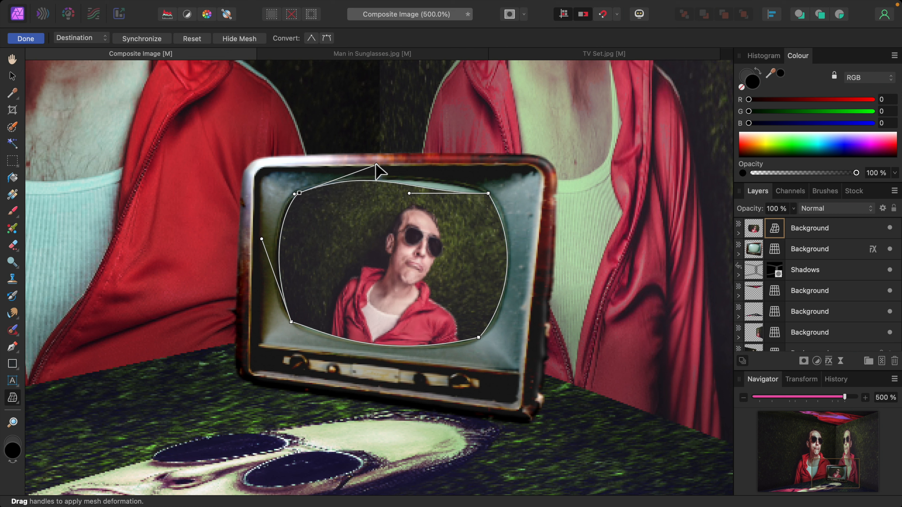
drag(410, 193, 457, 185)
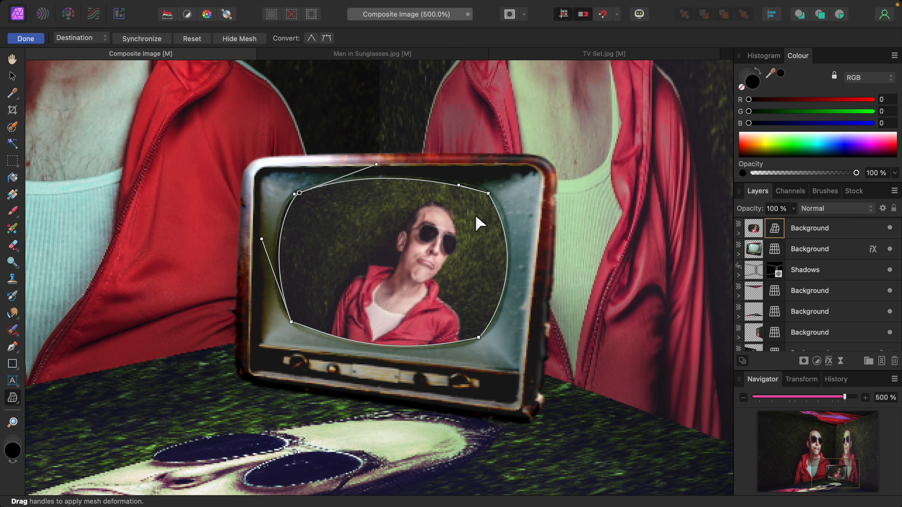
key(super+0)
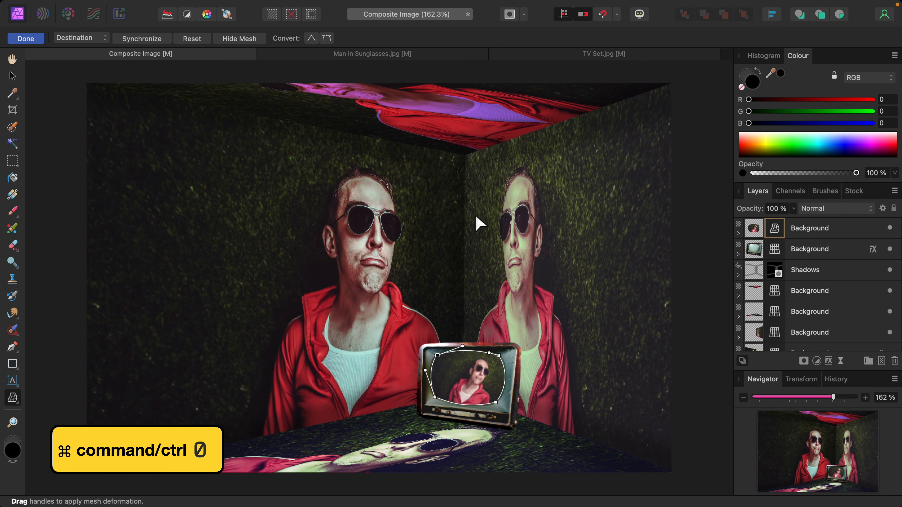
mouse_move(22, 18)
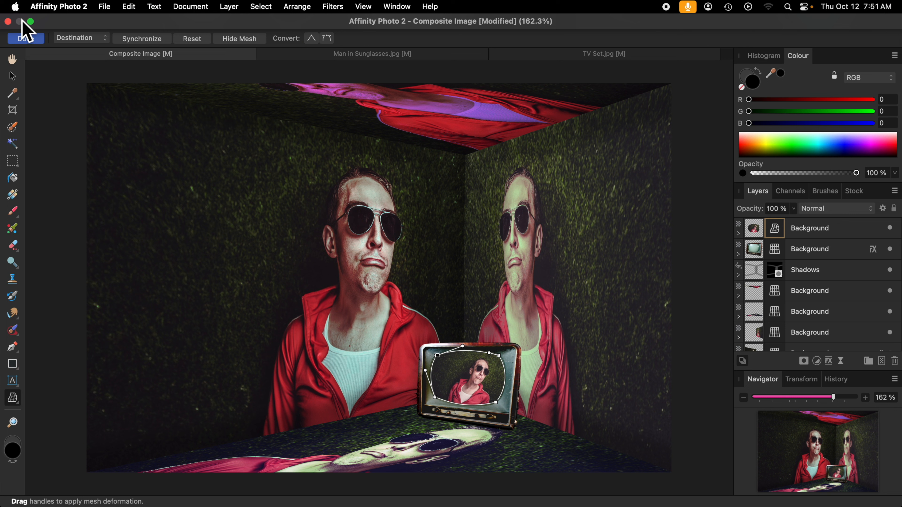
click(28, 38)
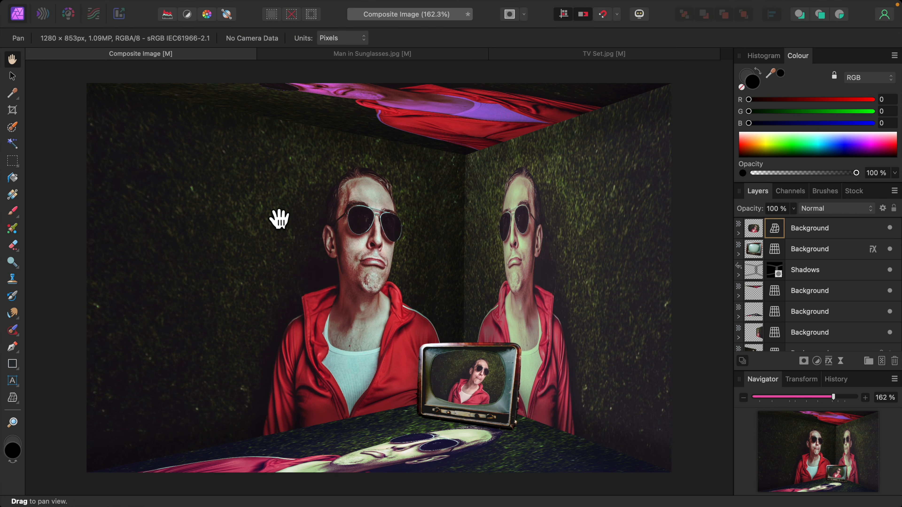
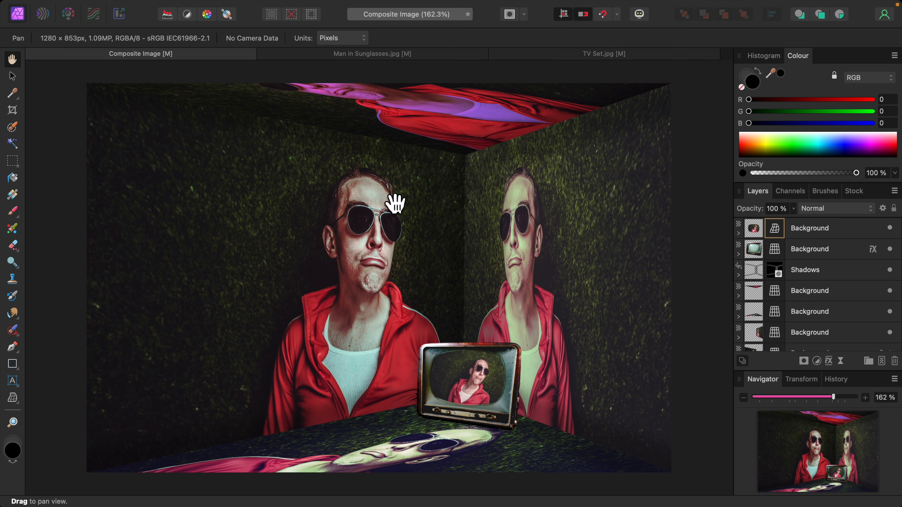
Set the blend mode of the small man photo on the television screen to Overlay
click(757, 230)
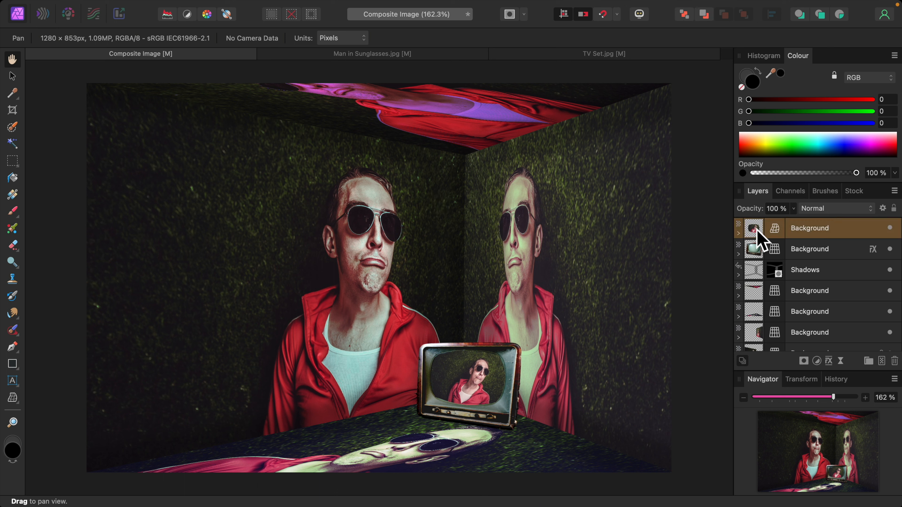
click(871, 212)
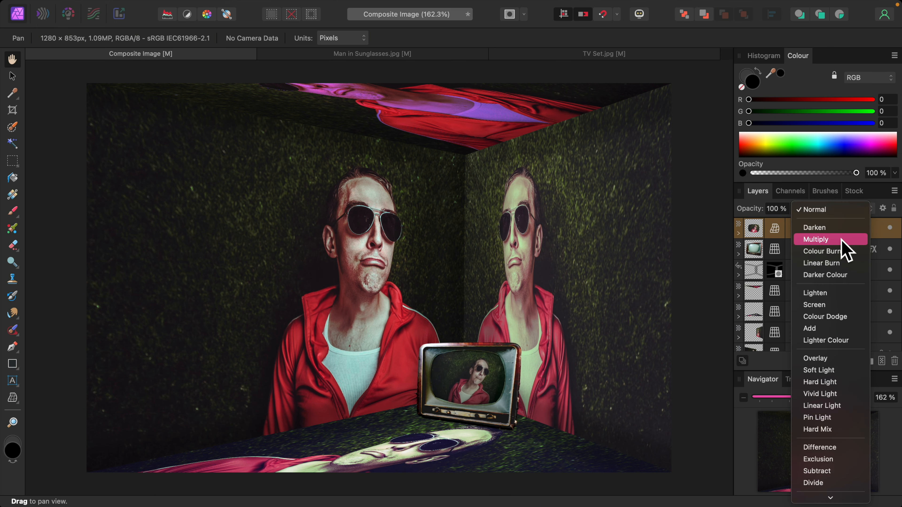
click(824, 363)
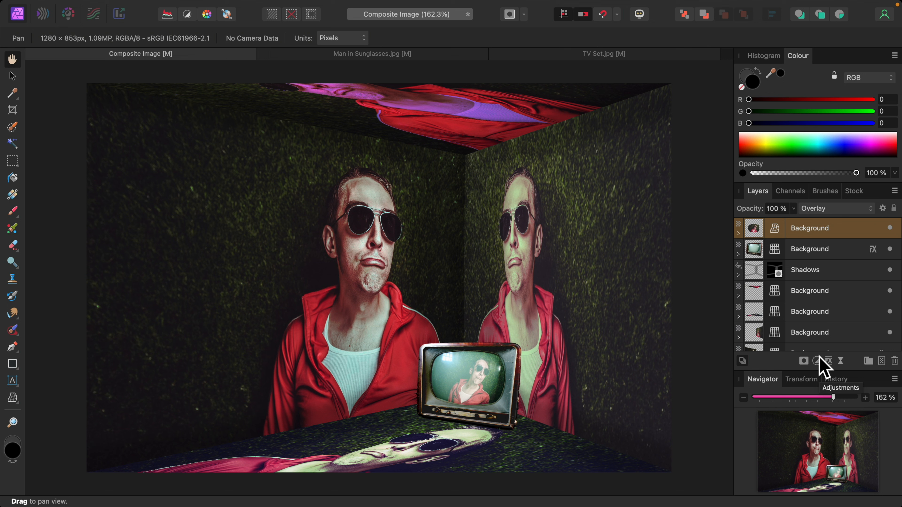
Add a live Add Noise filter with monochromatic Gaussian noise at 55% intensity to the small man photo
click(841, 361)
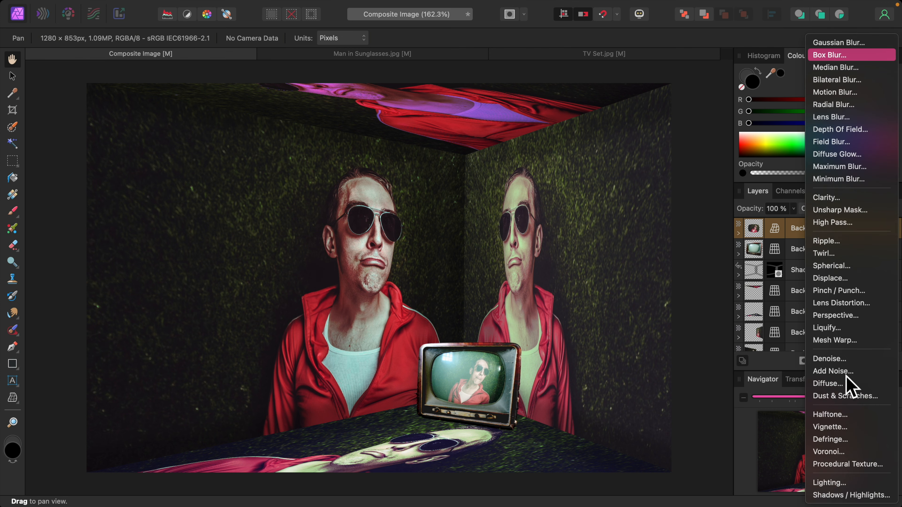
click(841, 373)
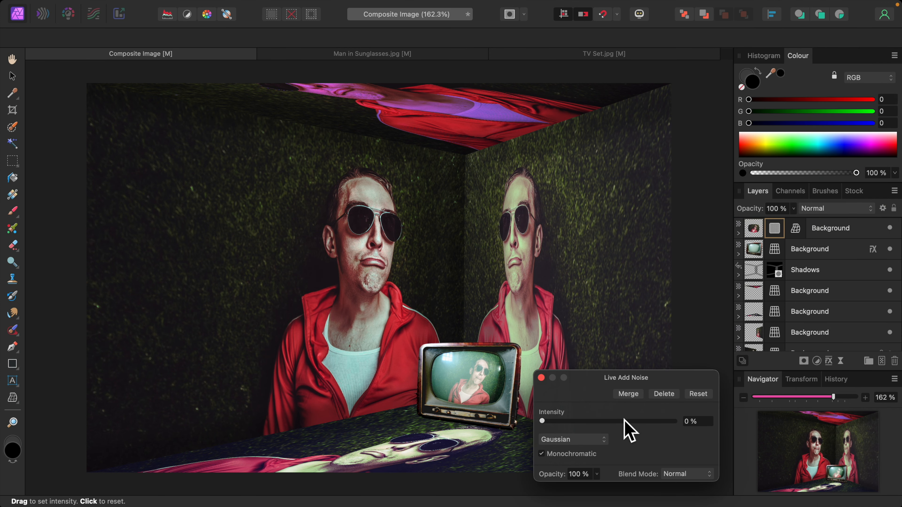
drag(543, 421, 617, 426)
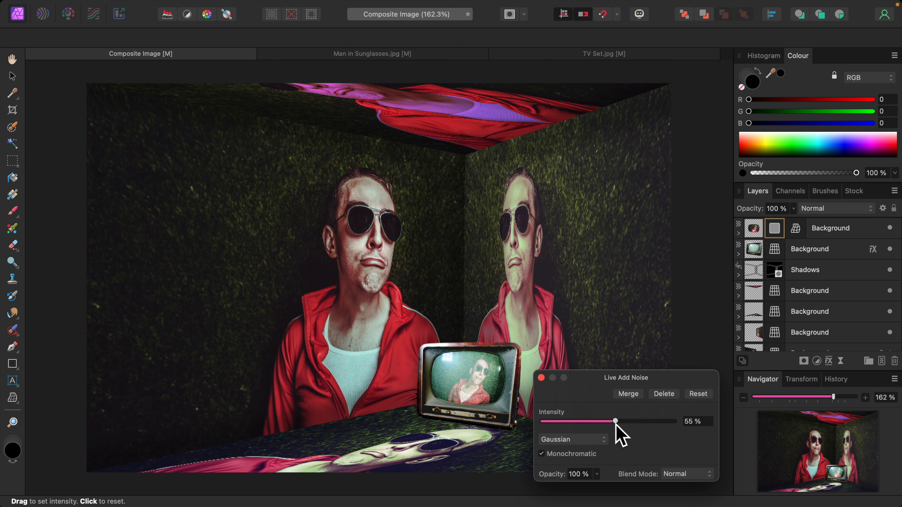
click(541, 377)
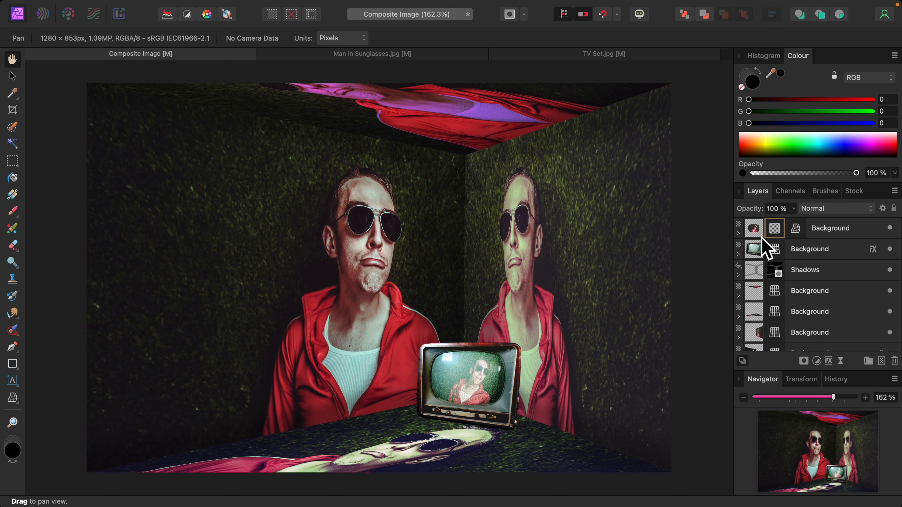
click(754, 233)
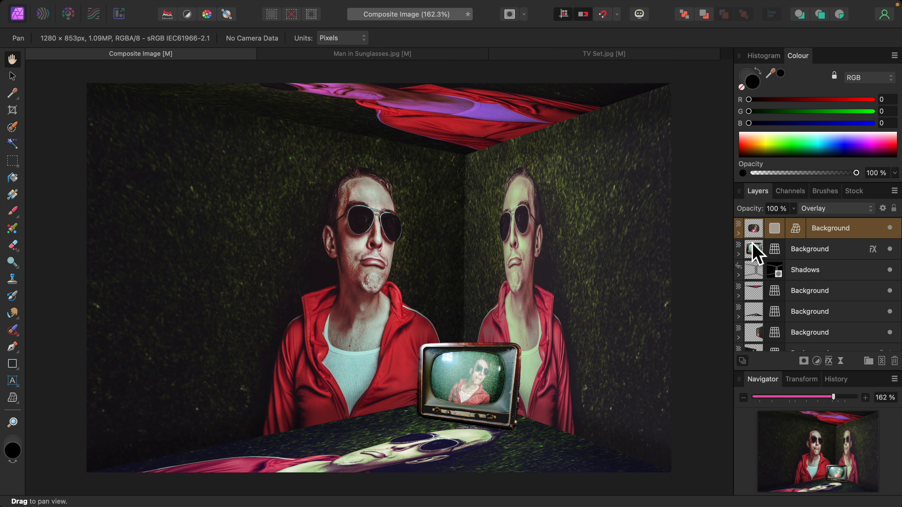
Paint a shadow beside the television's right edge on the Shadows layer's mask, using a soft brush at grey 74
click(739, 275)
click(775, 298)
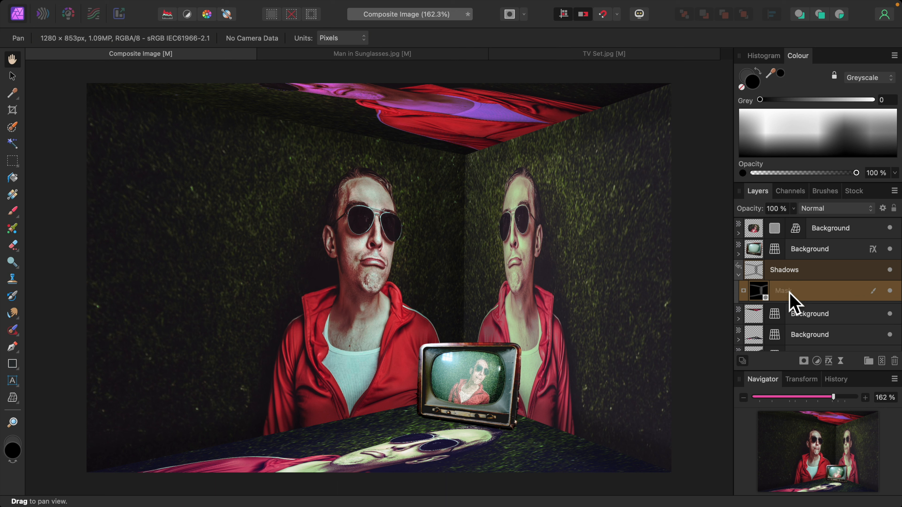
click(13, 211)
click(887, 134)
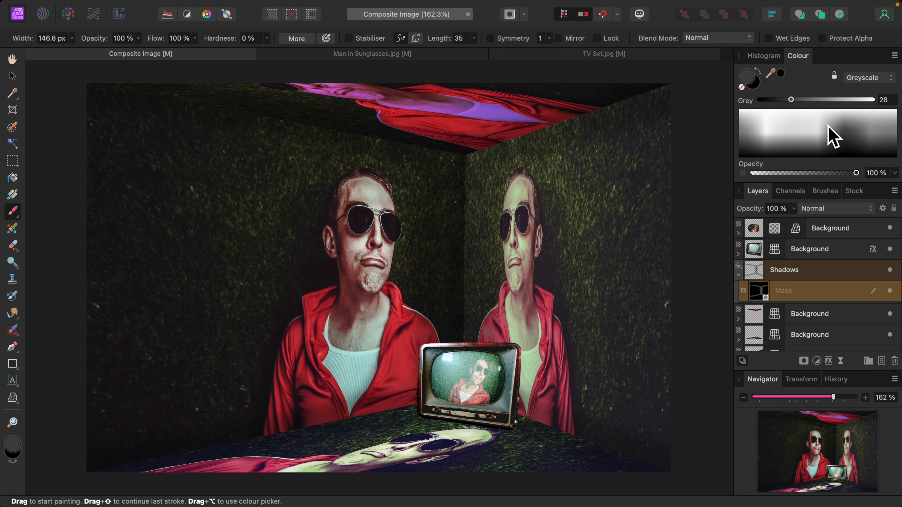
click(817, 148)
mouse_move(519, 367)
mouse_down()
mouse_move(515, 424)
mouse_move(519, 366)
mouse_move(517, 426)
mouse_up()
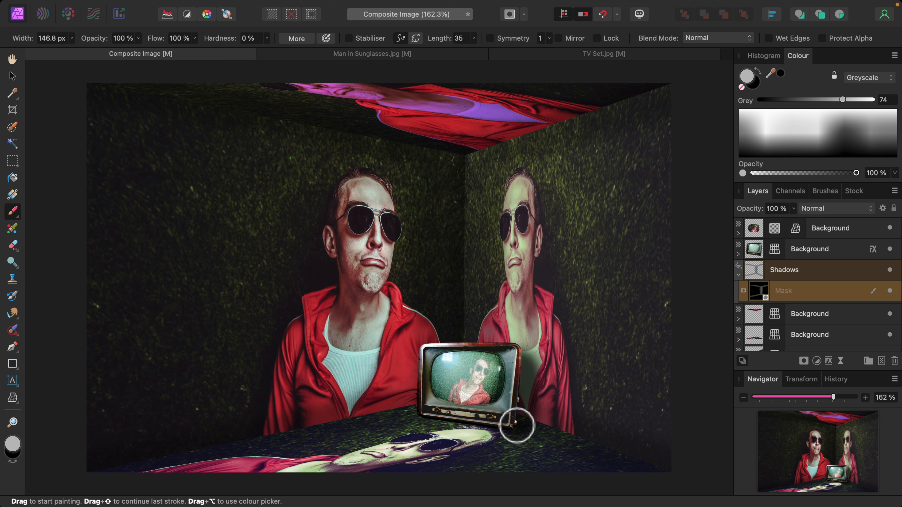
click(740, 275)
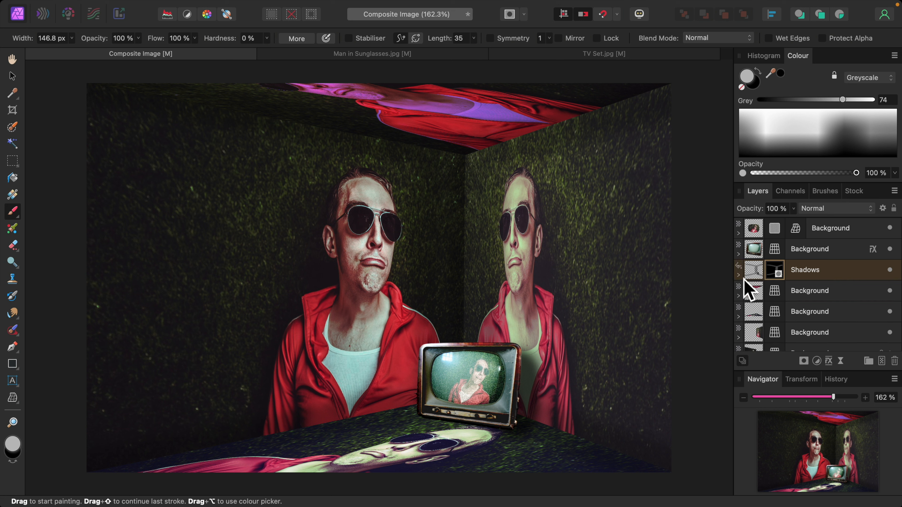
Open House Plant.png from the Completed Photos folder and flip the document horizontally
click(754, 231)
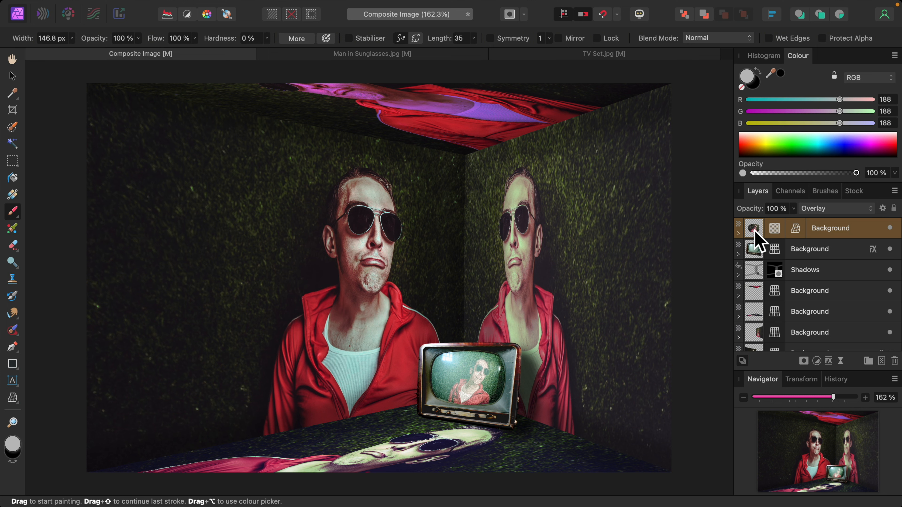
click(106, 6)
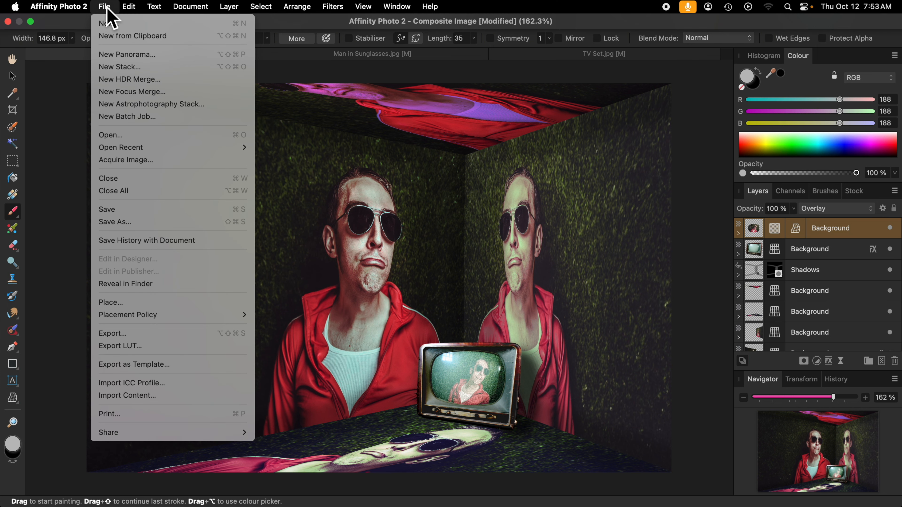
click(111, 135)
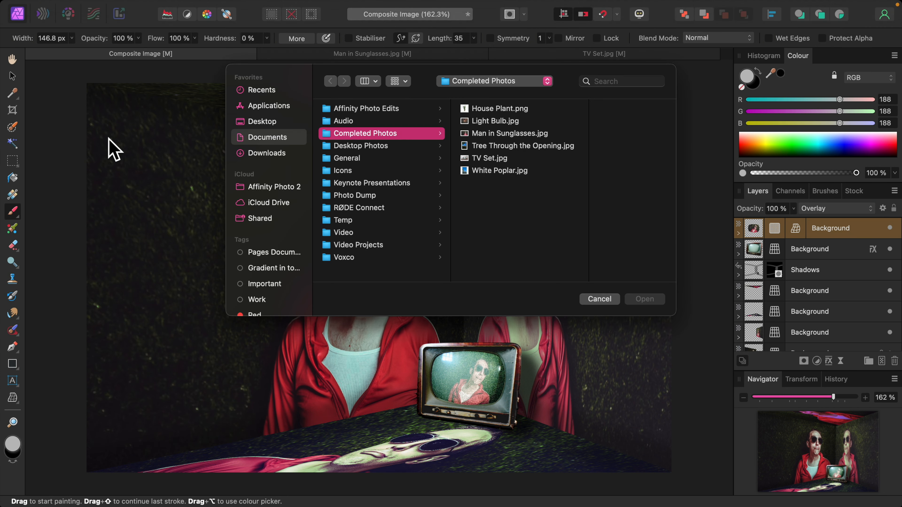
click(490, 110)
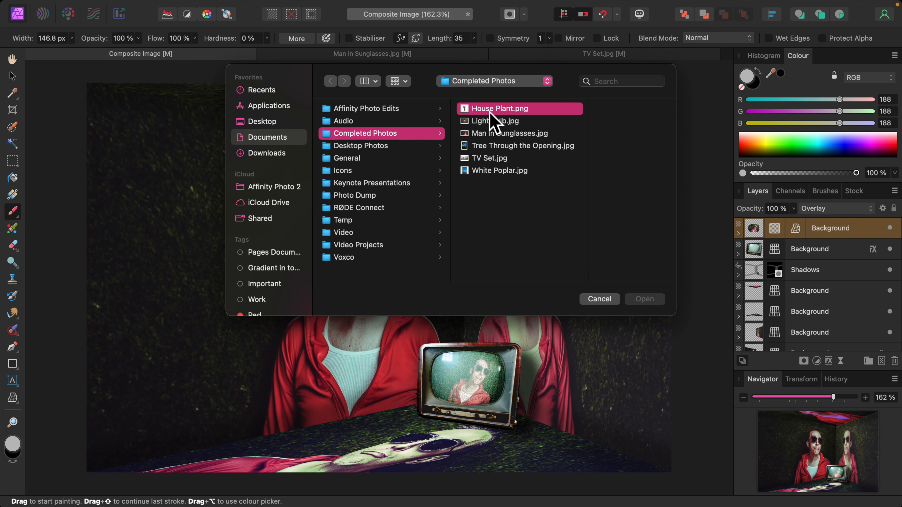
click(645, 300)
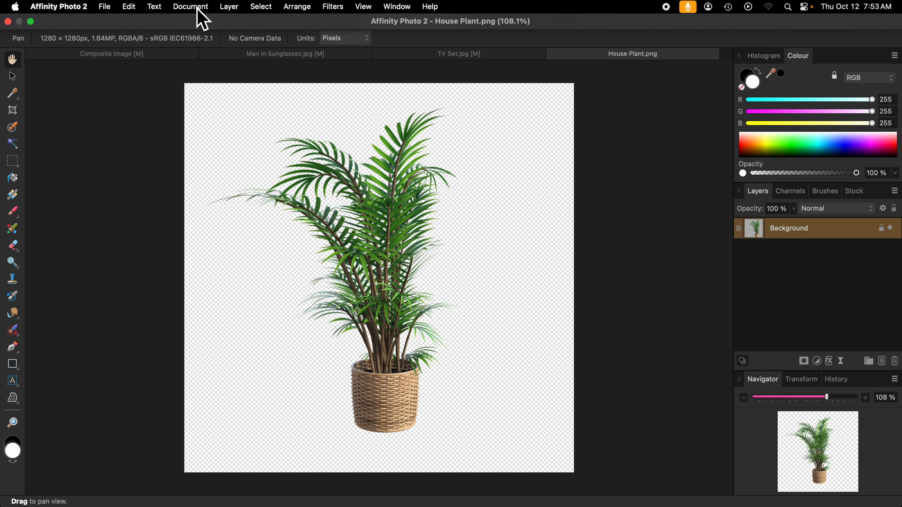
click(192, 7)
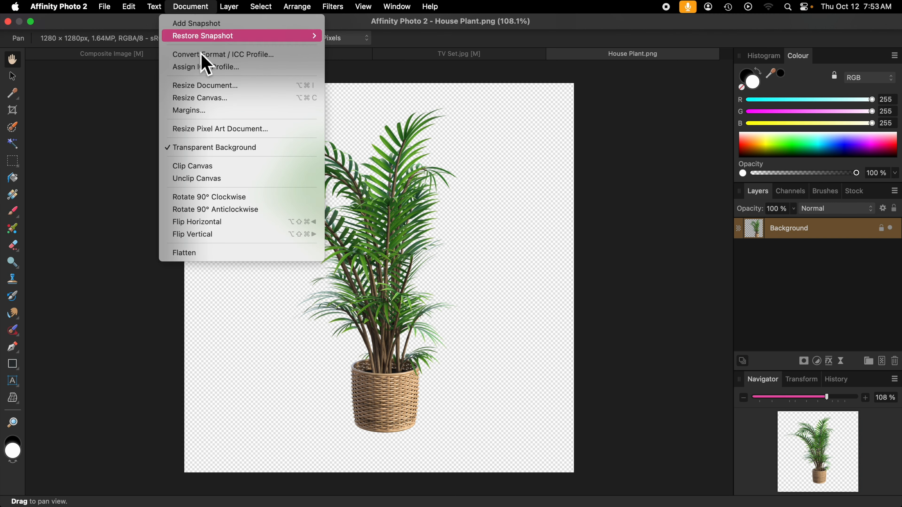
click(207, 224)
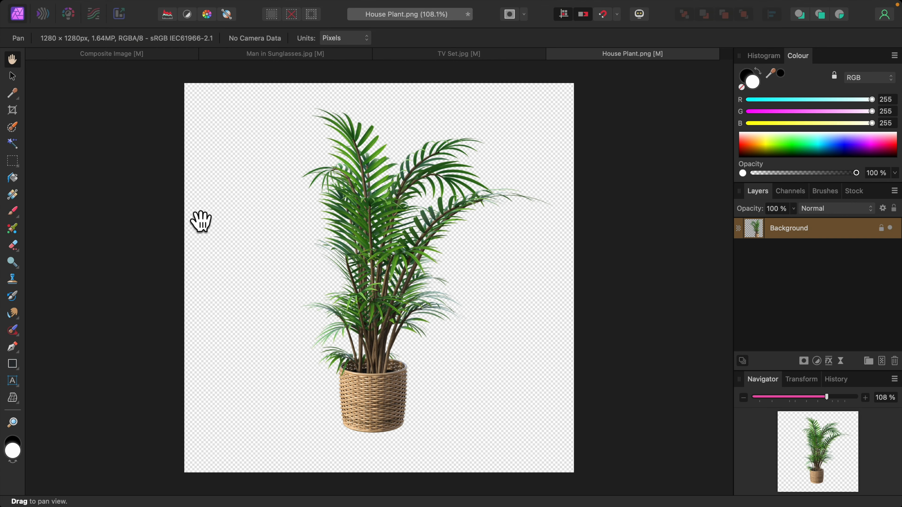
Paste the plant as the top layer of the composite, scale it down and place it on the floor at the larger man's left
click(117, 54)
key(super+v)
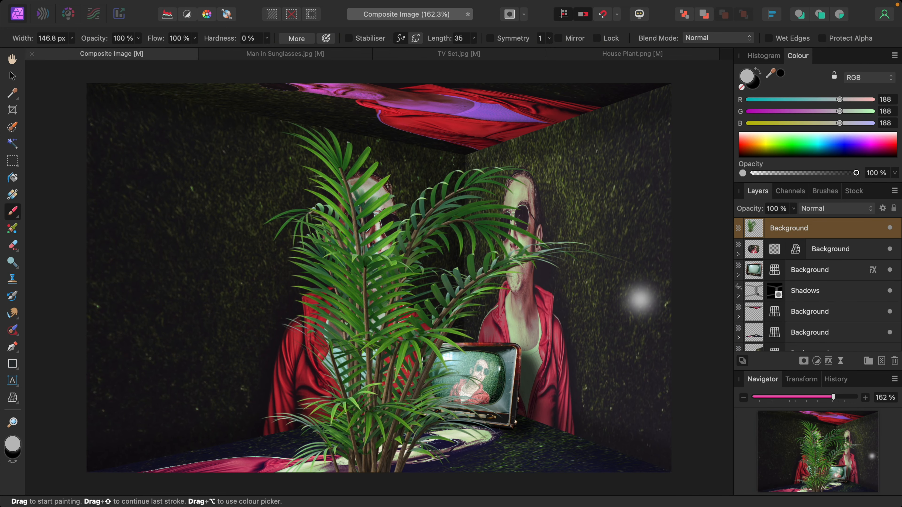
click(12, 76)
drag(272, 135, 446, 316)
drag(477, 358, 292, 218)
drag(251, 181, 272, 209)
drag(342, 367, 305, 350)
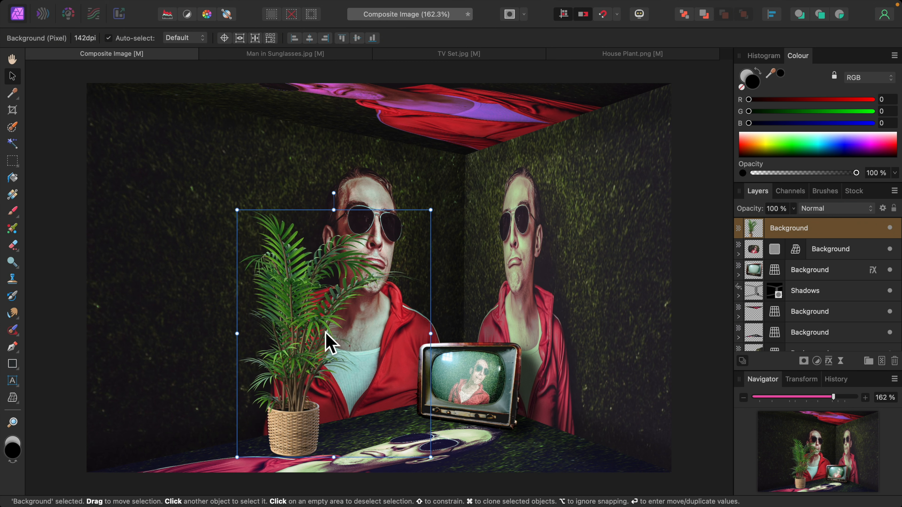
click(12, 58)
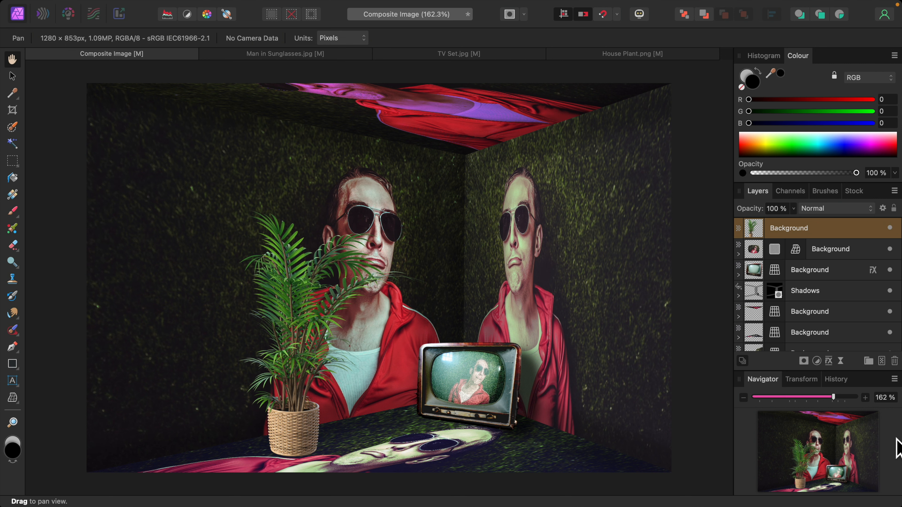
Apply the 3D layer effect to the house plant layer
click(829, 361)
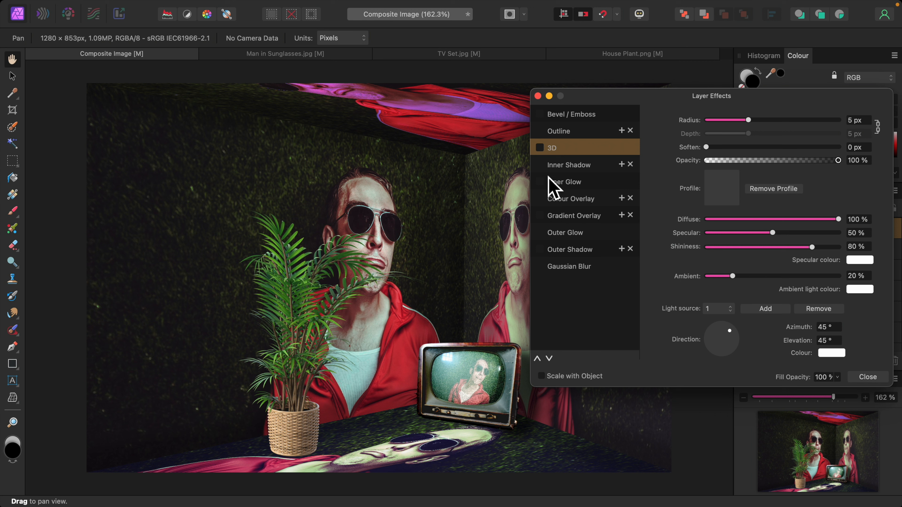
click(540, 149)
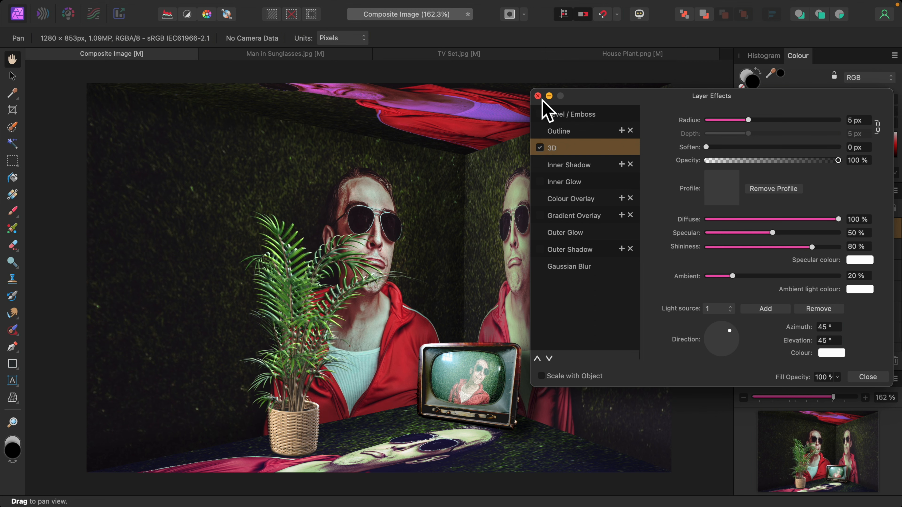
click(537, 96)
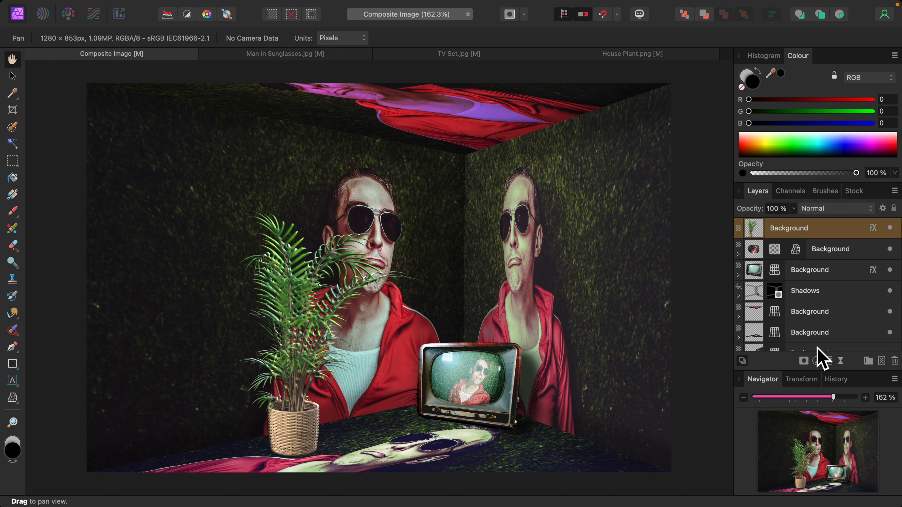
Add a Curves adjustment and nest it inside the house plant layer
click(818, 361)
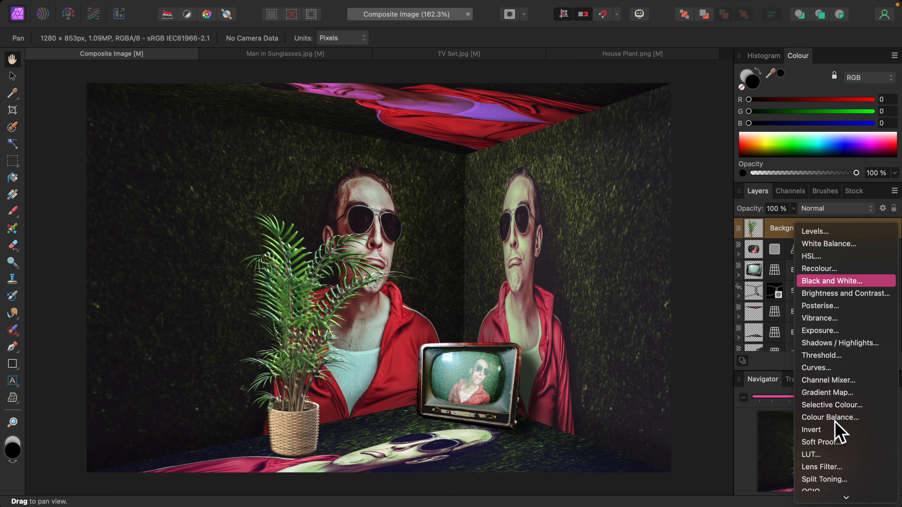
click(815, 371)
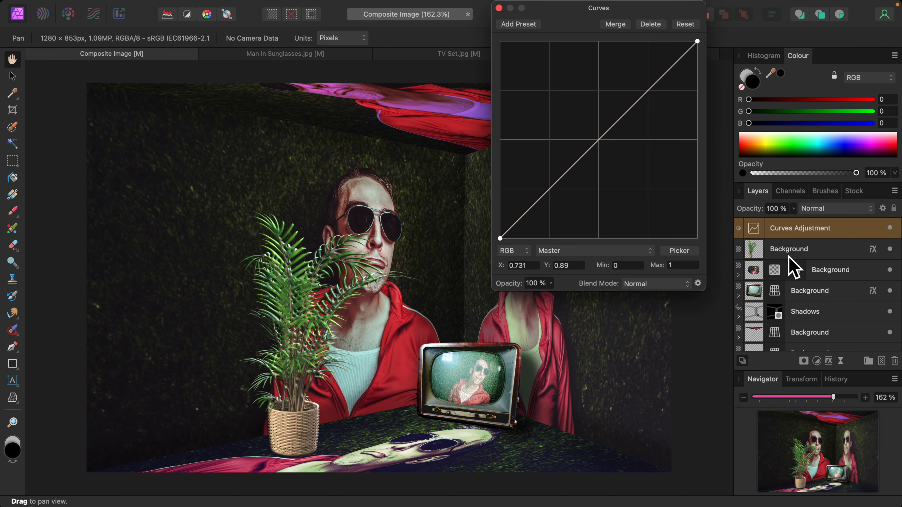
drag(761, 228, 751, 253)
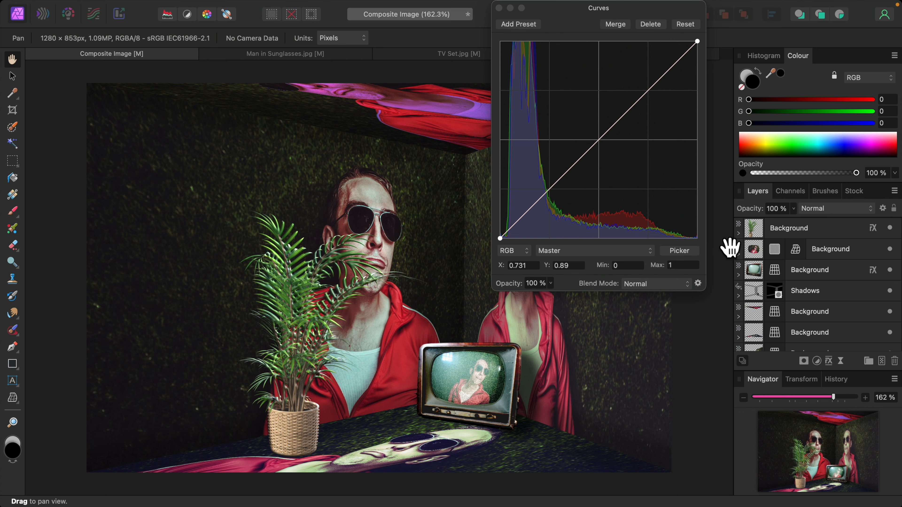
Set the plant's Curves adjustment to Overlay blending and pull its curve down to about X 0.765, Y 0.653
click(688, 285)
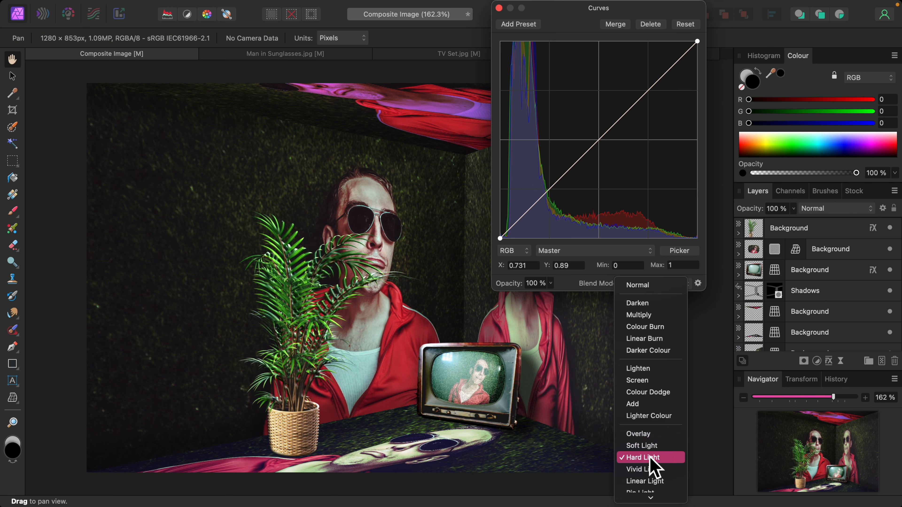
click(644, 437)
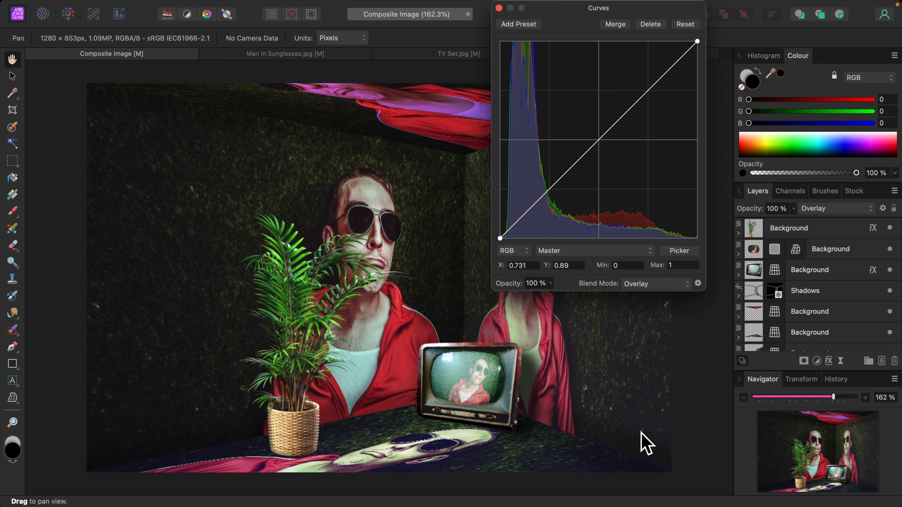
mouse_move(649, 95)
mouse_down()
mouse_move(657, 121)
mouse_move(655, 111)
mouse_up()
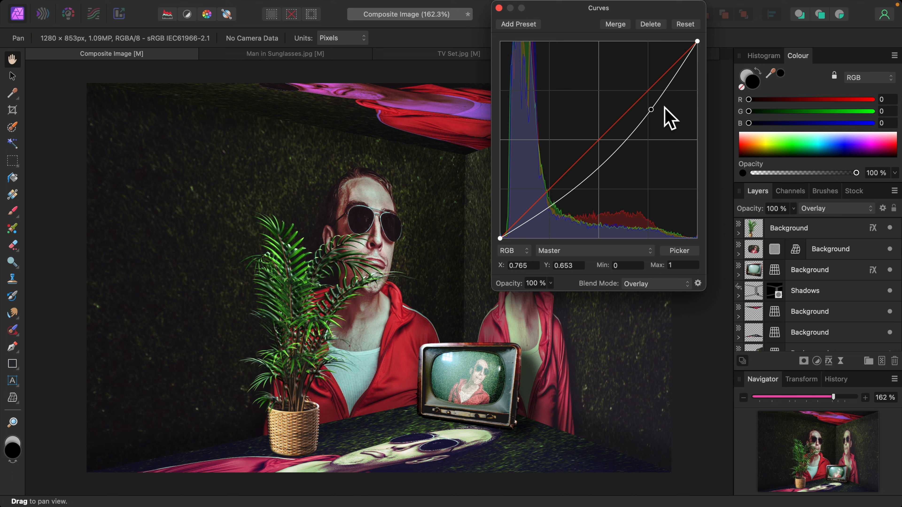
click(499, 7)
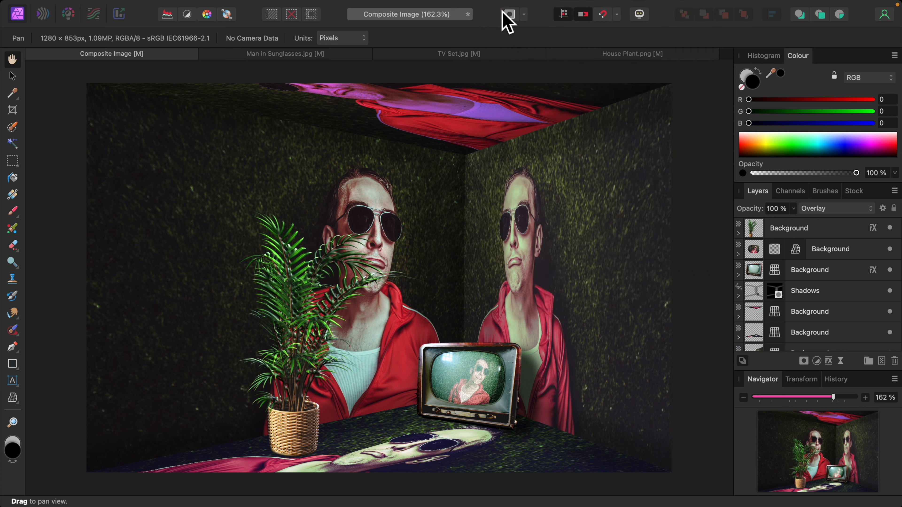
Make the house plant layer active in the composite, and open Light Bulb.jpg from the Completed Photos folder
click(760, 230)
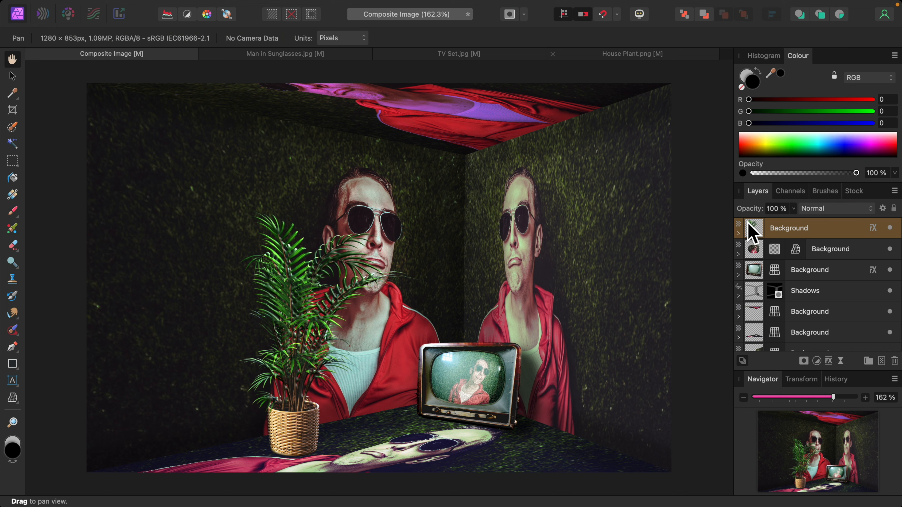
click(105, 6)
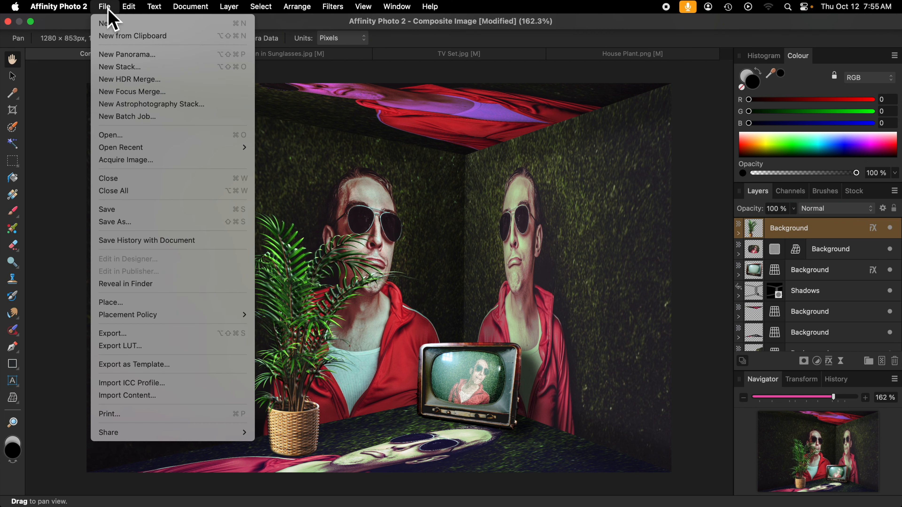
click(123, 135)
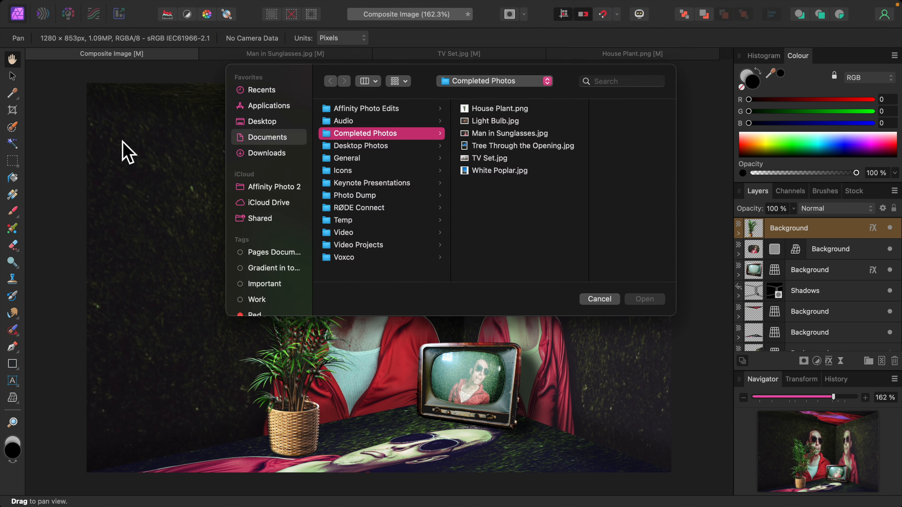
click(512, 121)
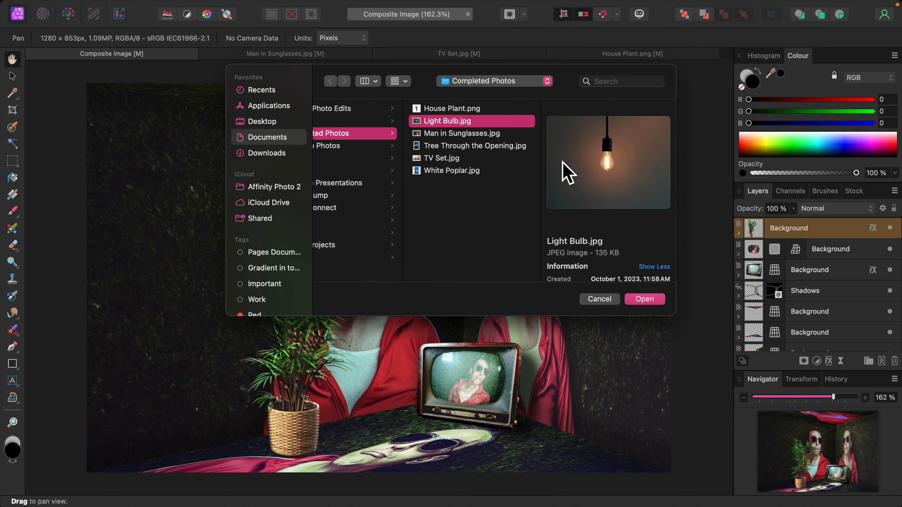
click(645, 299)
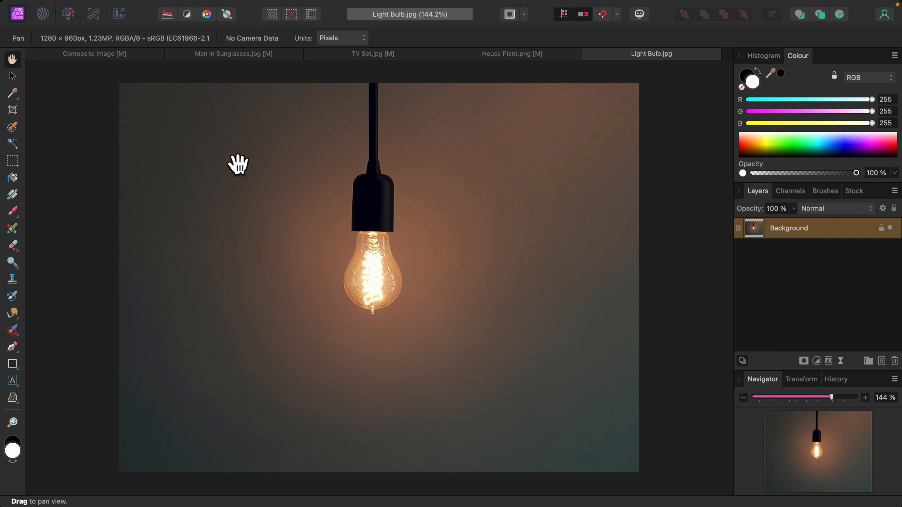
Select the light bulb with its socket and cord using the Selection Brush, and refine the selection's edges
click(13, 127)
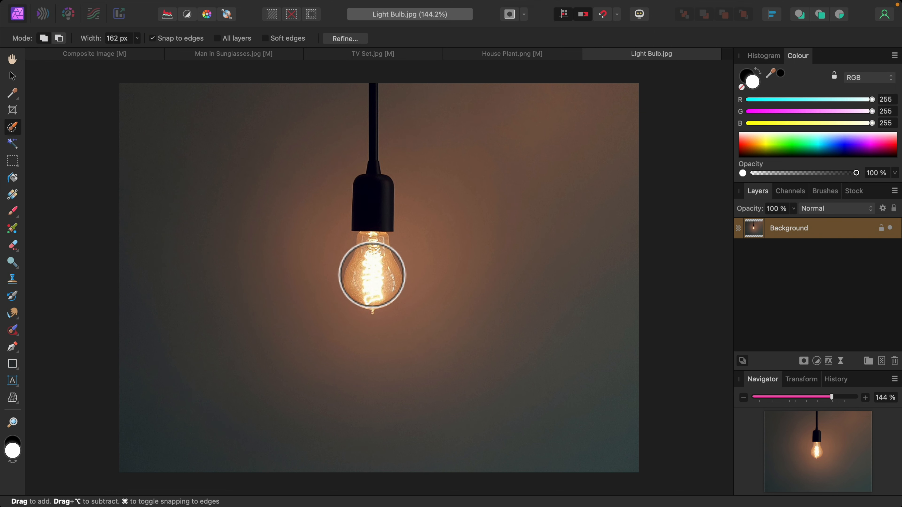
key(bracketleft)
key(bracketleft)
key(bracketleft)
key(bracketleft)
key(bracketleft)
drag(380, 286, 378, 281)
key(bracketleft)
key(bracketleft)
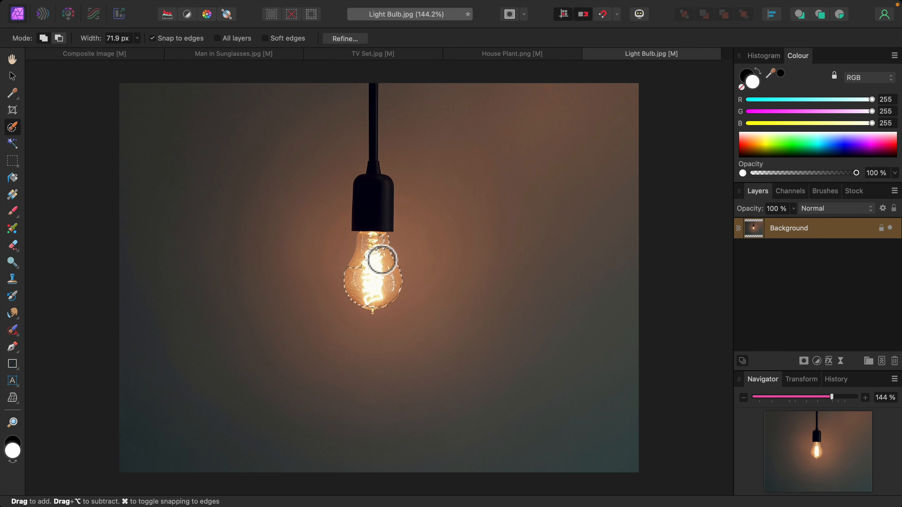
drag(384, 231, 382, 231)
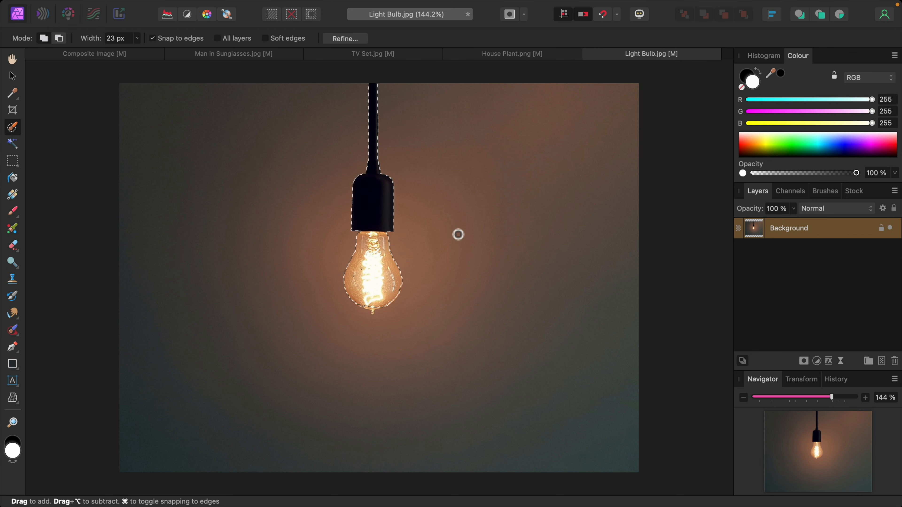
click(345, 38)
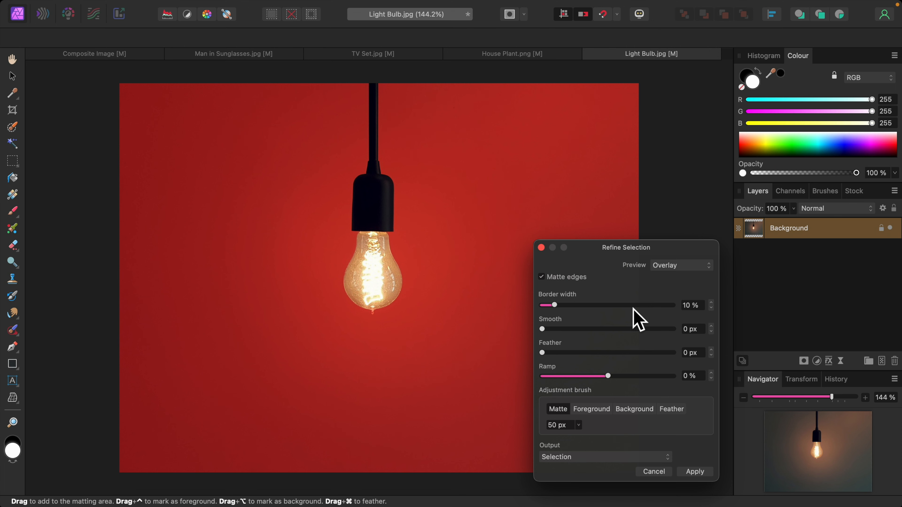
click(694, 472)
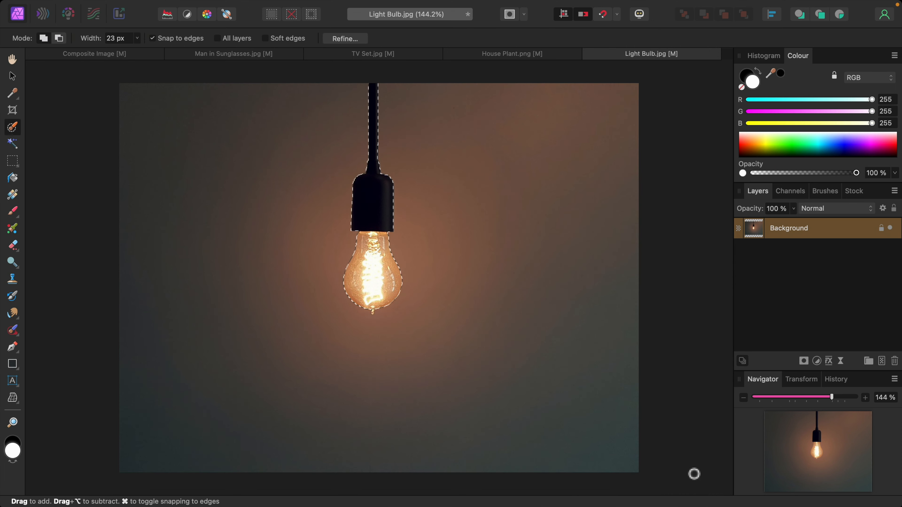
Paste the light bulb as the top layer of the composite, scale it down and hang it in the room's upper-left area
click(95, 54)
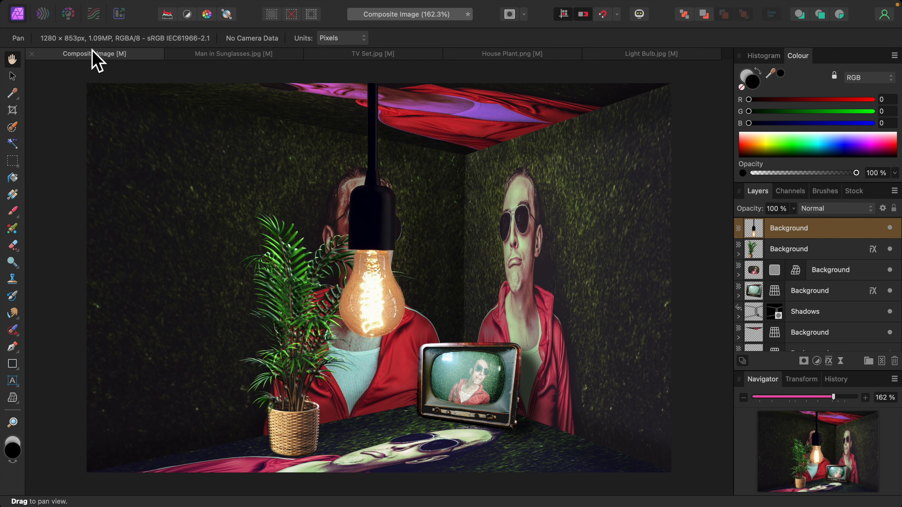
click(14, 78)
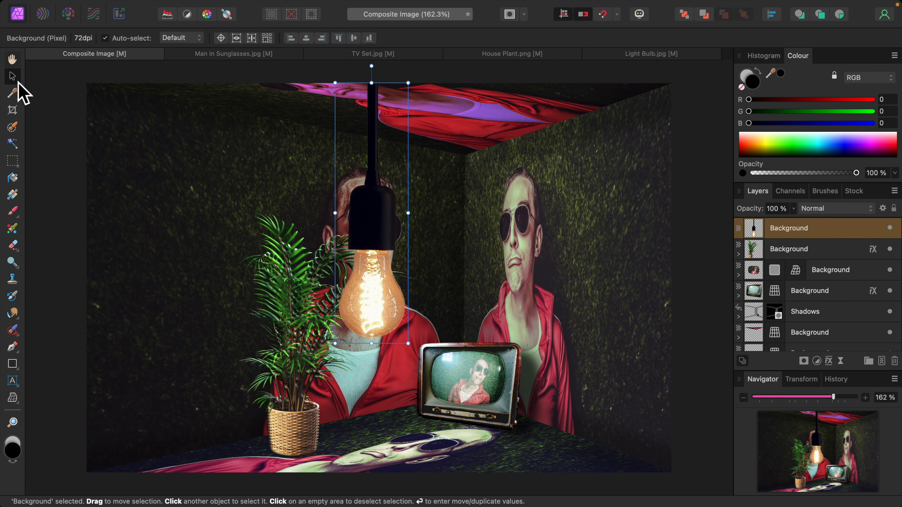
drag(409, 344, 370, 195)
drag(353, 164, 177, 153)
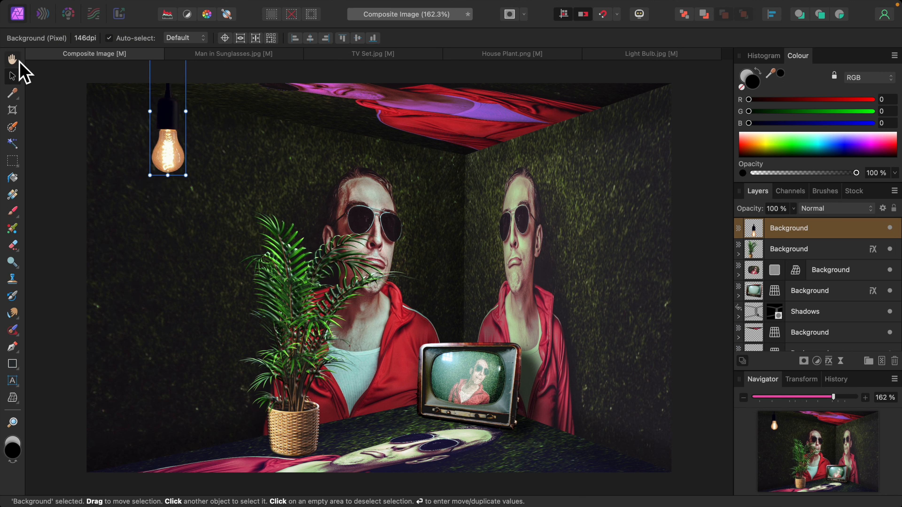
click(12, 59)
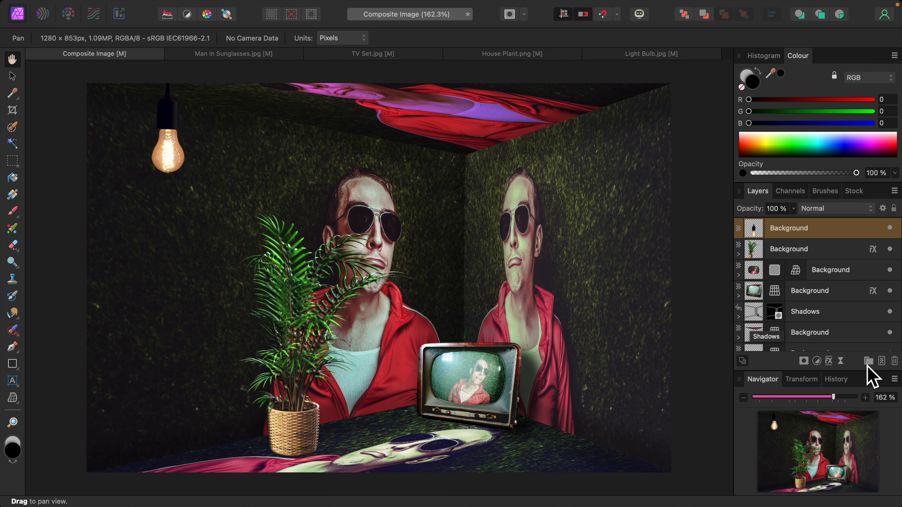
Apply the 3D layer effect to the light bulb layer
click(830, 362)
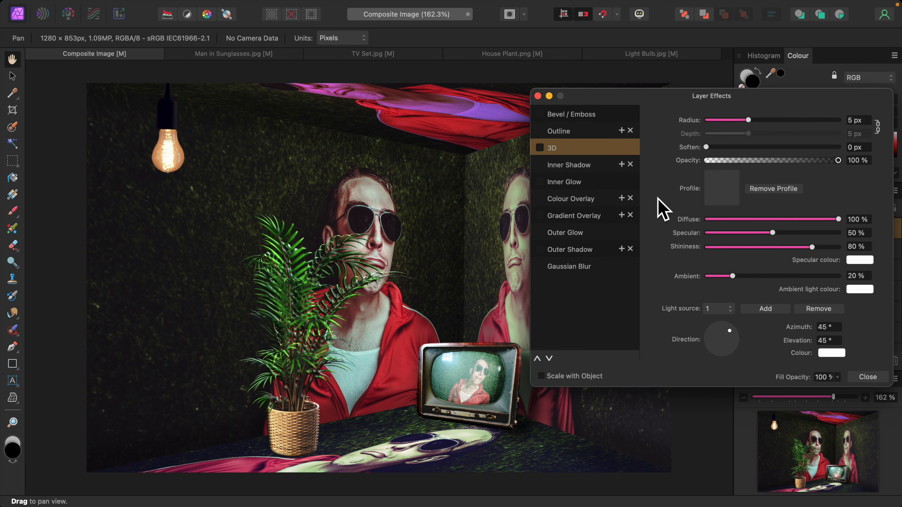
click(540, 148)
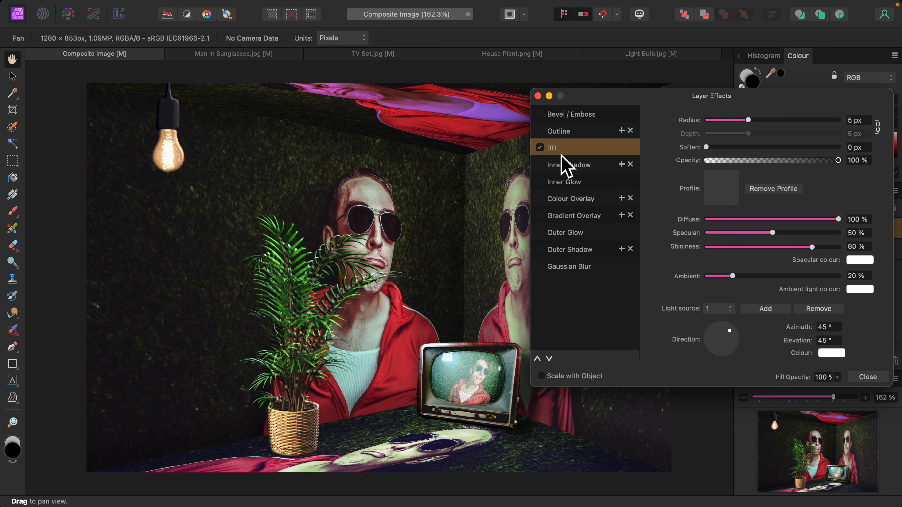
click(538, 96)
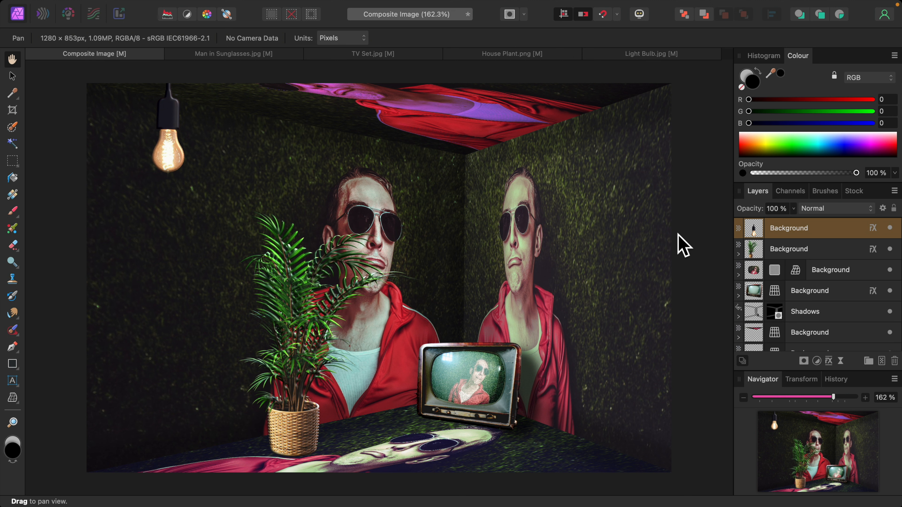
Add a Curves adjustment nested inside the light bulb layer and set its blend mode to Colour Burn
click(817, 361)
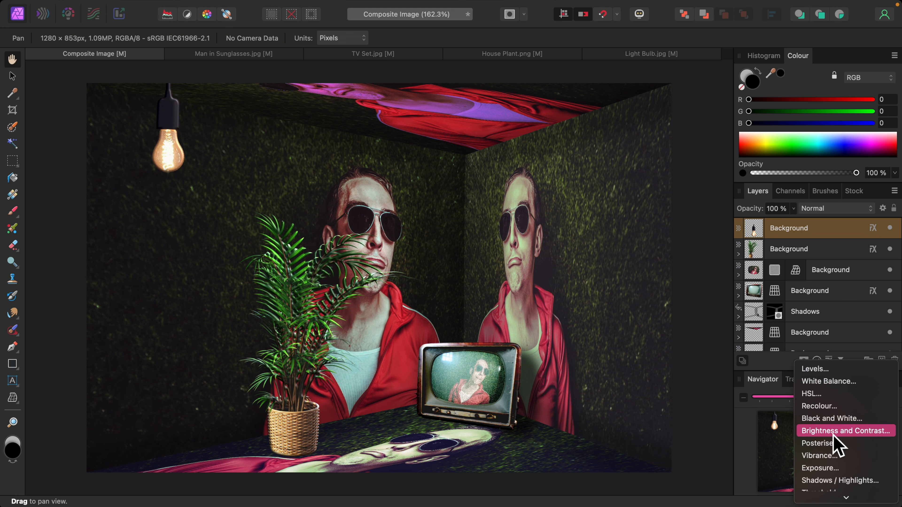
scroll(838, 446, down, 1)
click(828, 456)
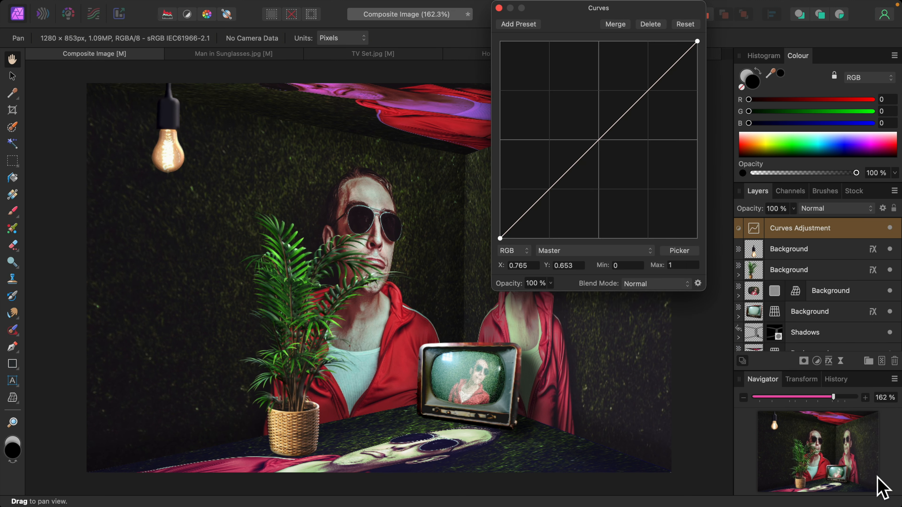
drag(753, 233, 752, 257)
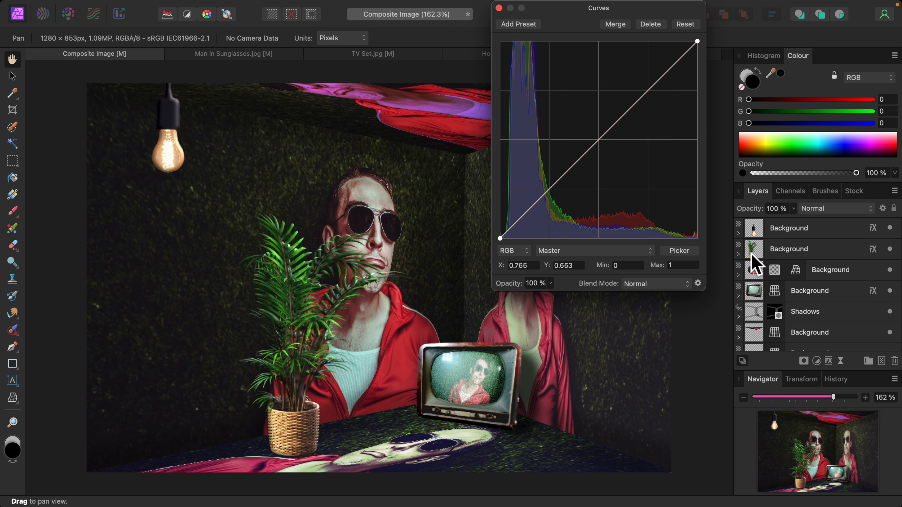
click(689, 286)
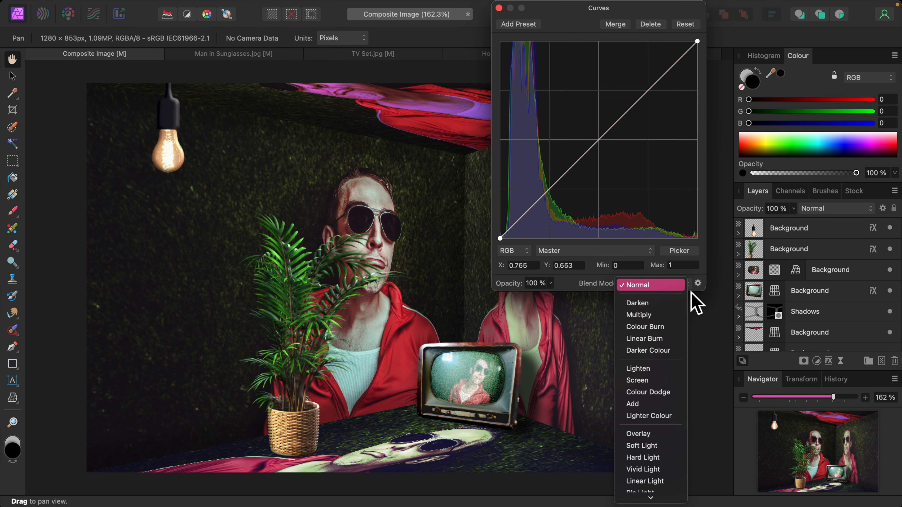
click(666, 329)
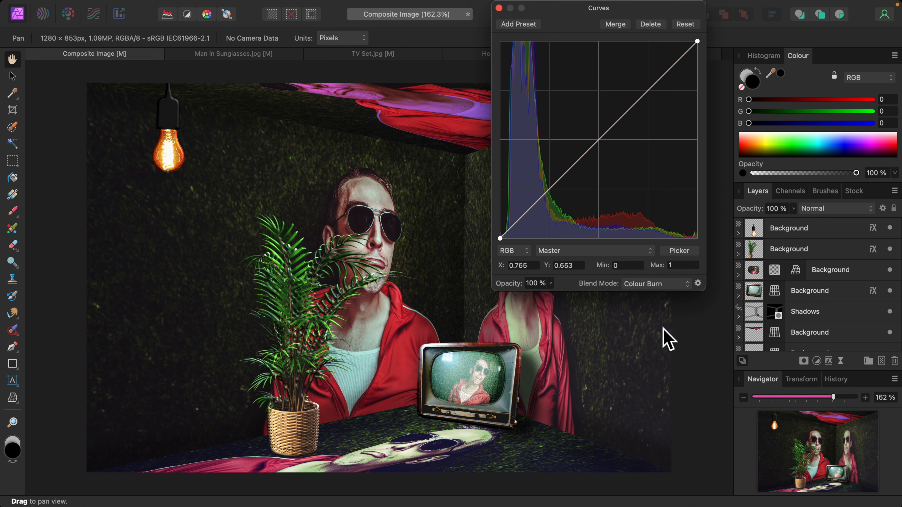
click(499, 8)
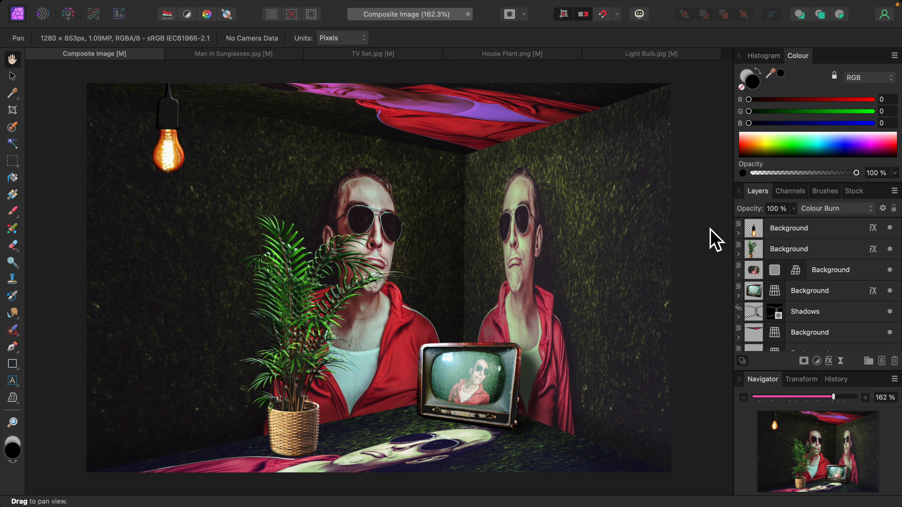
Add a fill layer directly beneath the light bulb layer and name it Lightbulb Glow
click(752, 231)
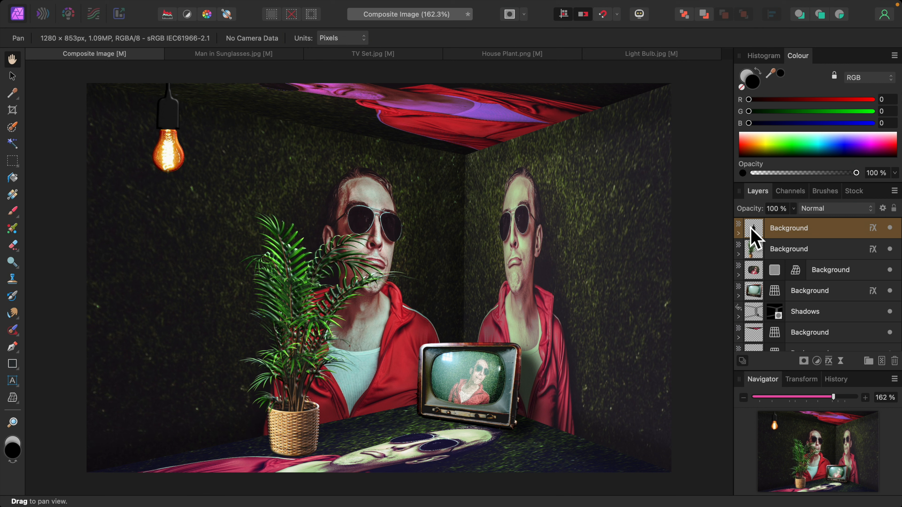
mouse_move(201, 5)
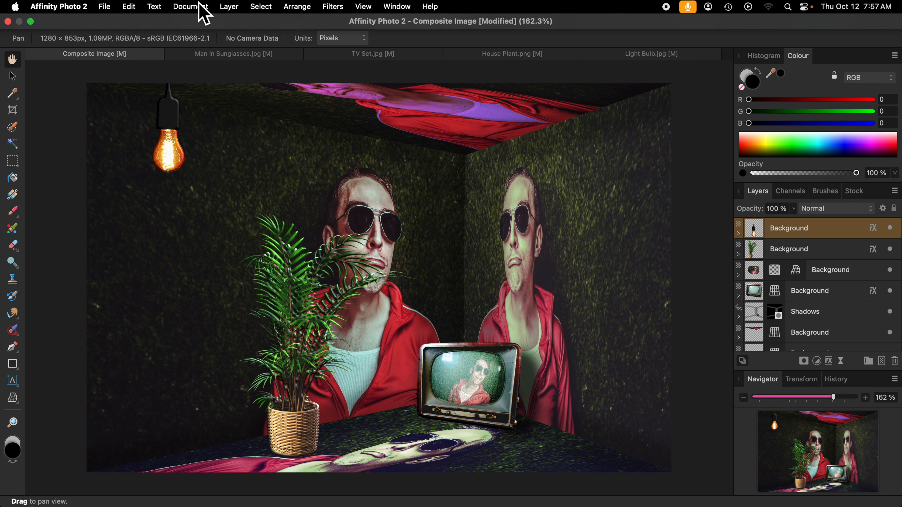
click(233, 9)
click(262, 117)
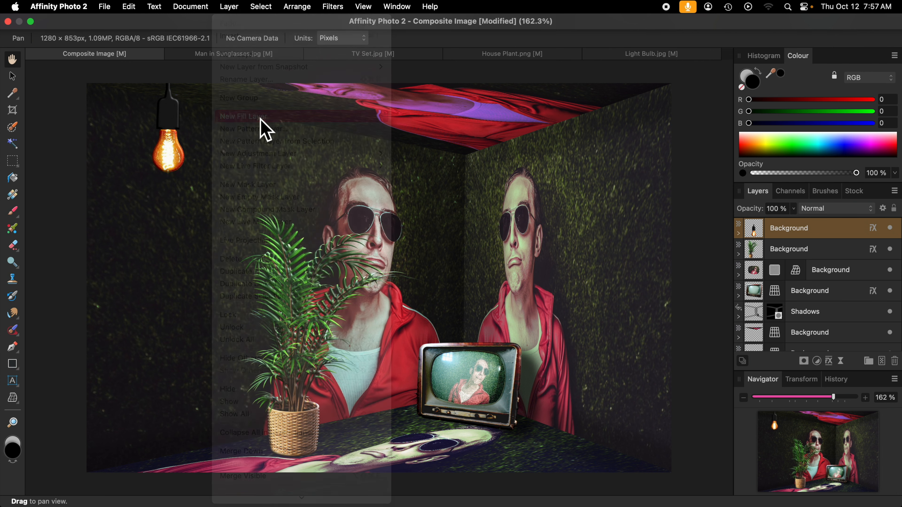
drag(766, 236, 749, 269)
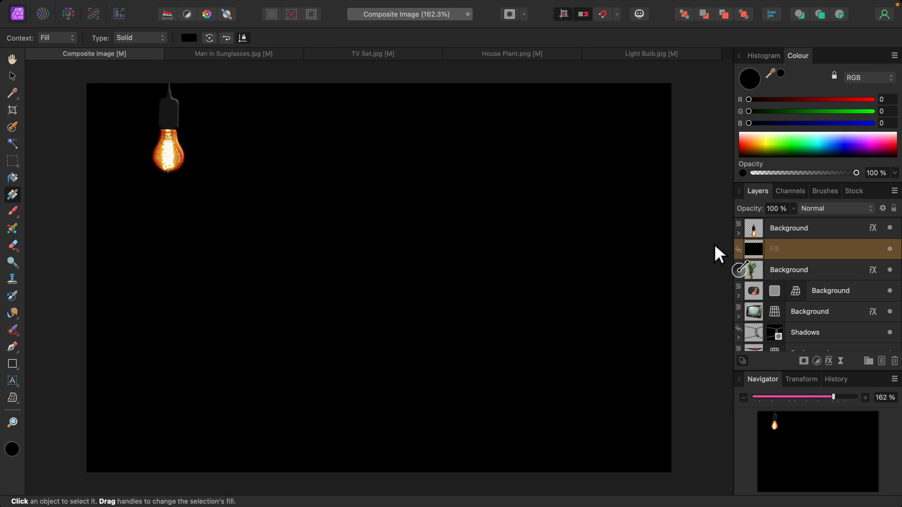
double_click(776, 250)
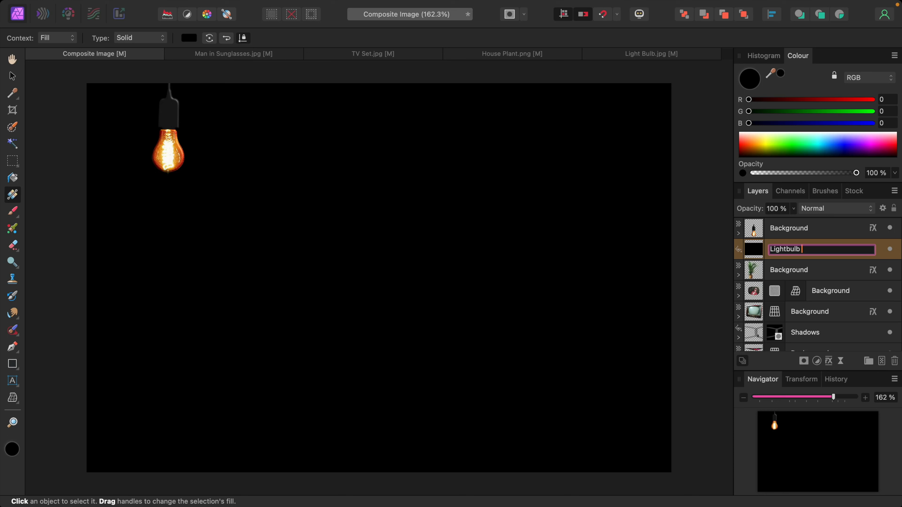
key(Return)
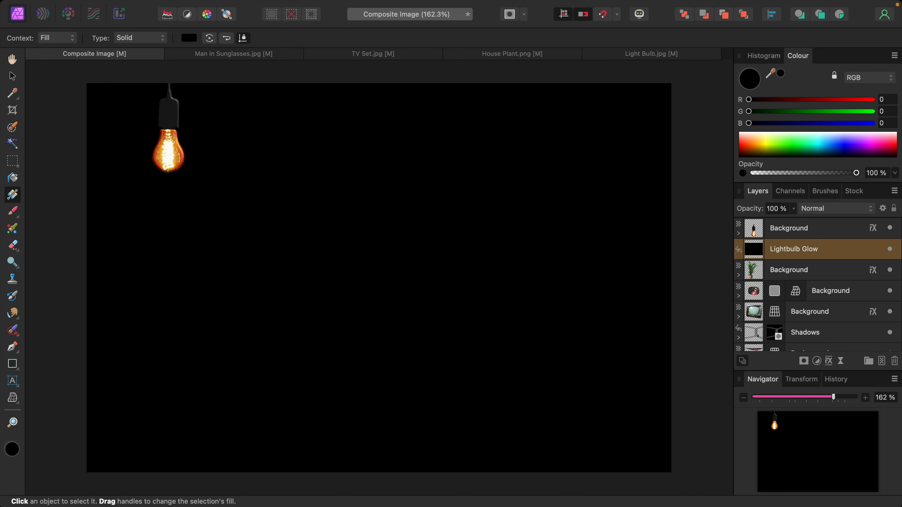
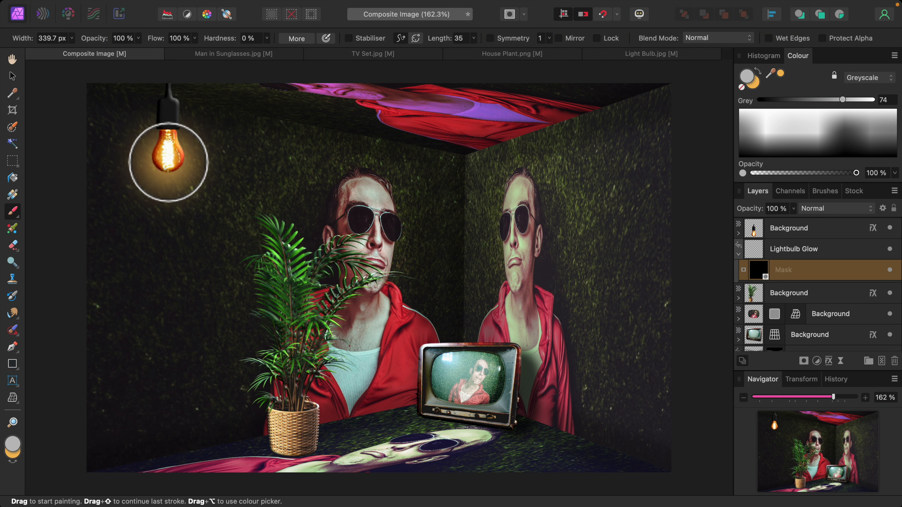
Paint a soft glow around the bulb on the Lightbulb Glow mask, using grey 39 and enlarging the brush to 449.2 px
drag(169, 160, 167, 160)
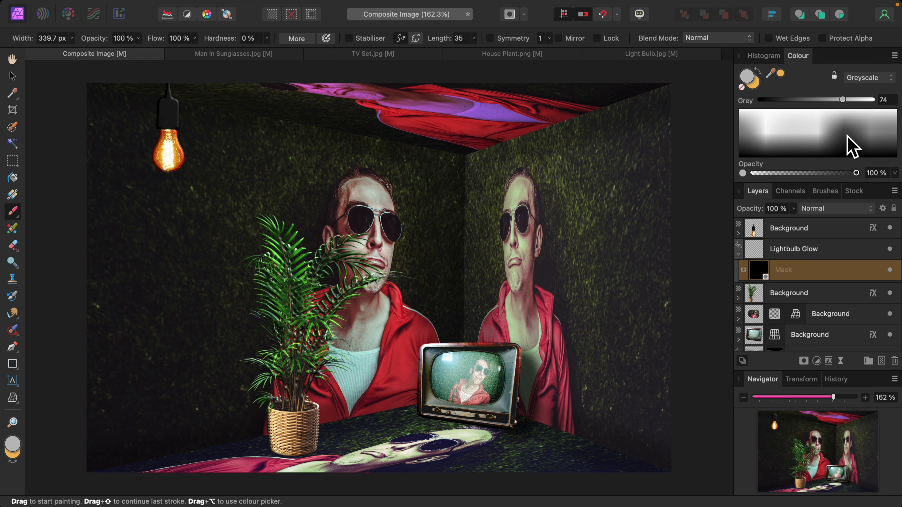
click(853, 145)
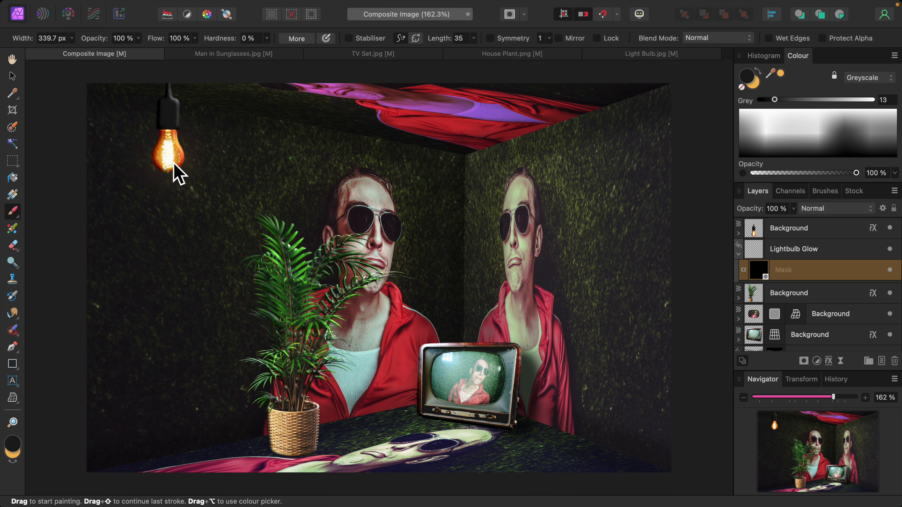
key(])
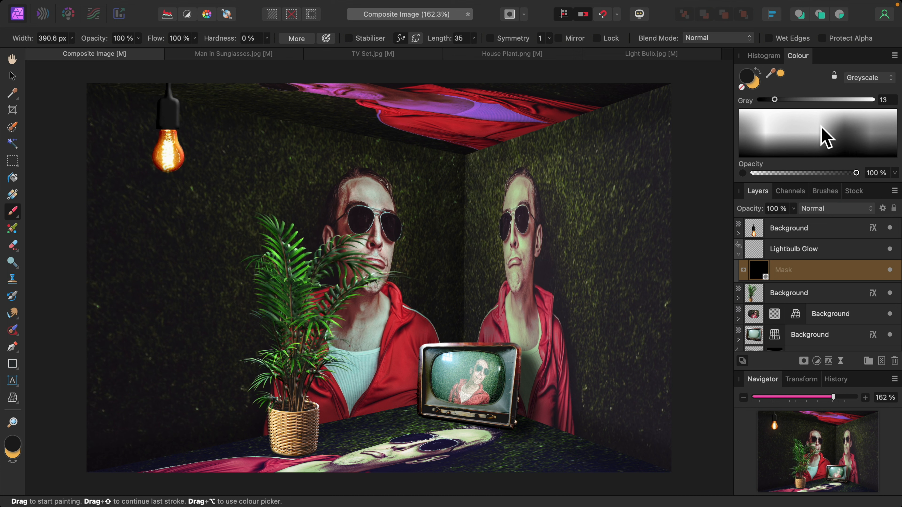
click(852, 138)
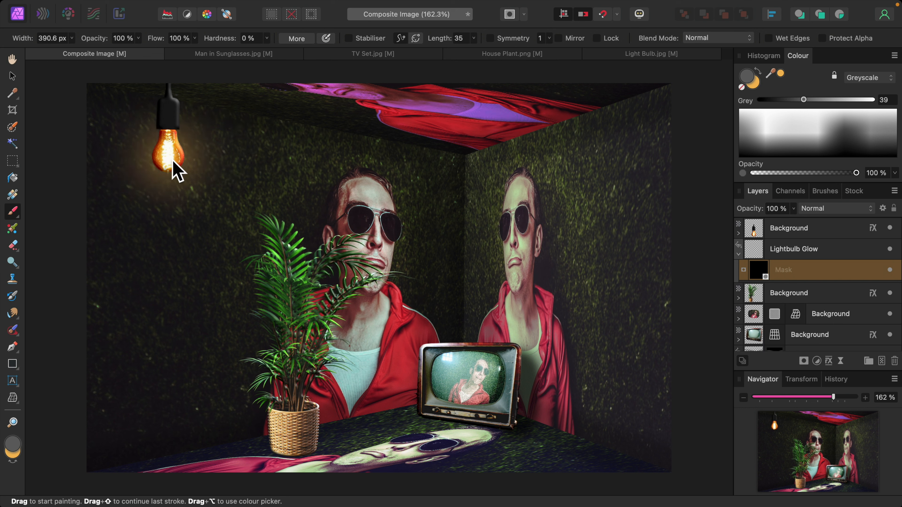
key(bracketright)
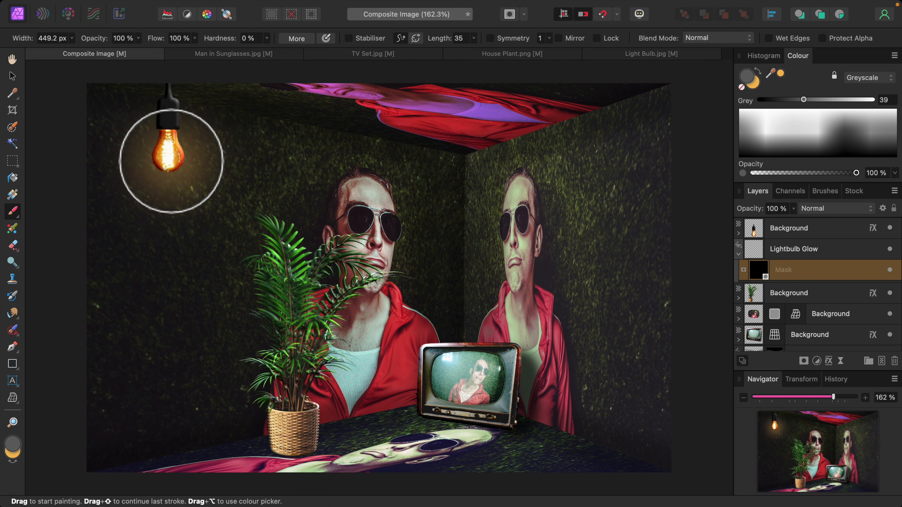
Extend the Lightbulb Glow mask towards the larger man with grey 39 and faintly over the plant with grey 11, reducing the brush to 169.4 px
click(170, 161)
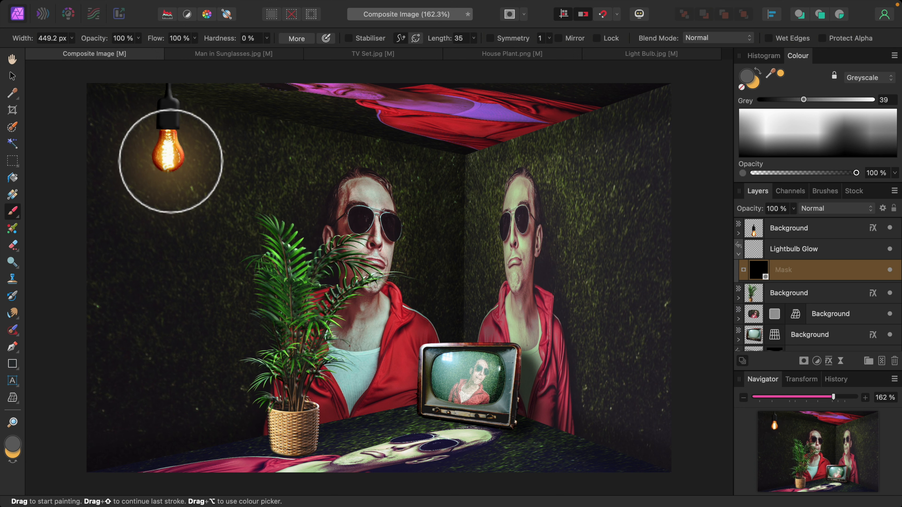
mouse_move(169, 160)
mouse_down()
mouse_move(260, 189)
mouse_move(323, 189)
mouse_up()
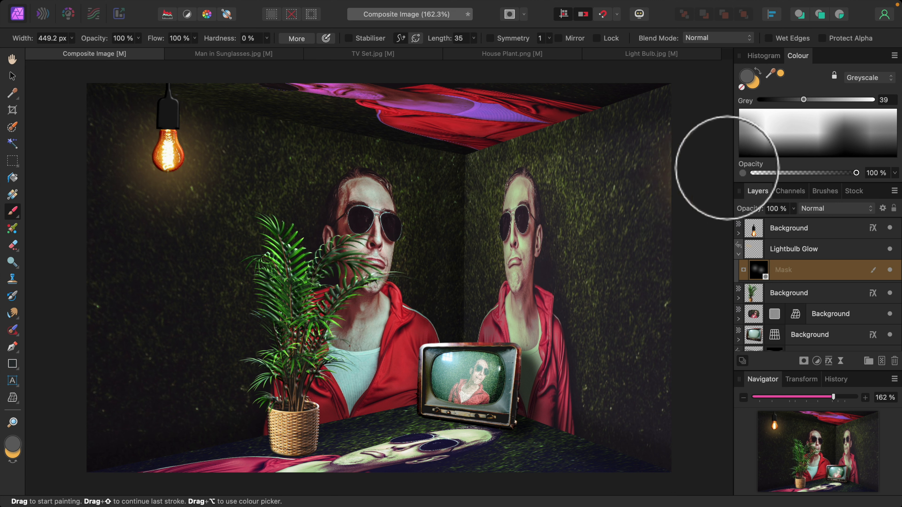
click(853, 144)
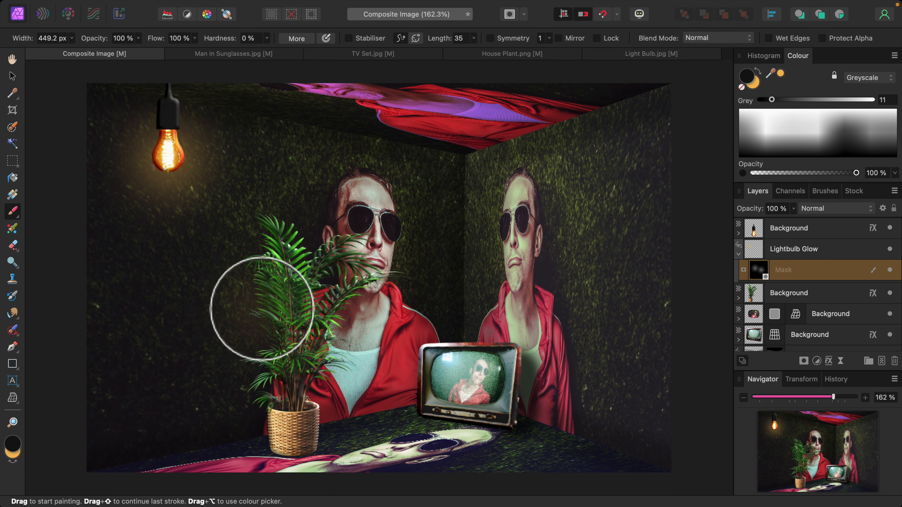
key([)
key([)
key([)
key([)
key([)
key([)
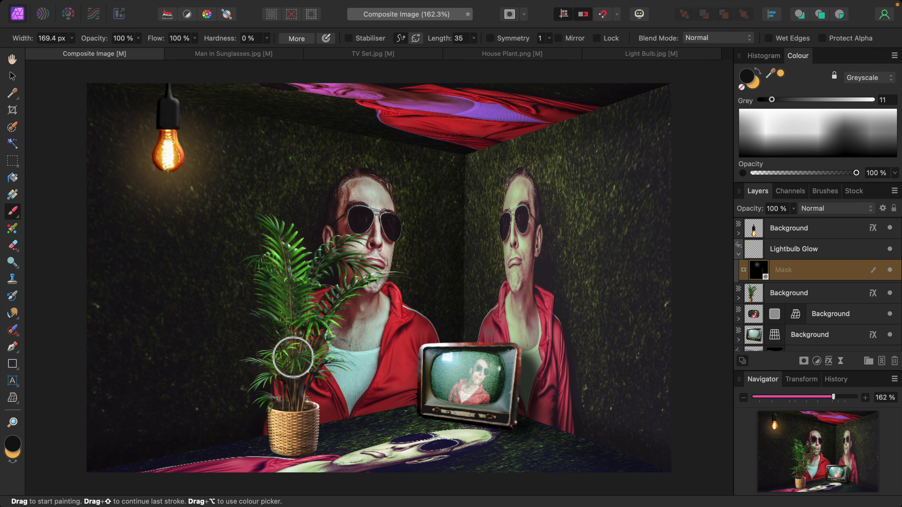
click(739, 254)
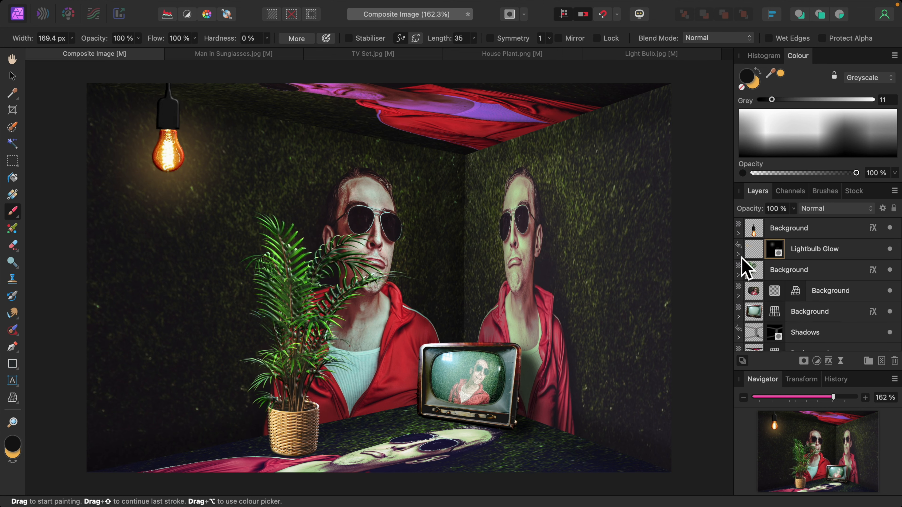
Paint a shadow on the floor around the plant pot's base on the Shadows layer mask using grey 63
scroll(744, 271, down, 3)
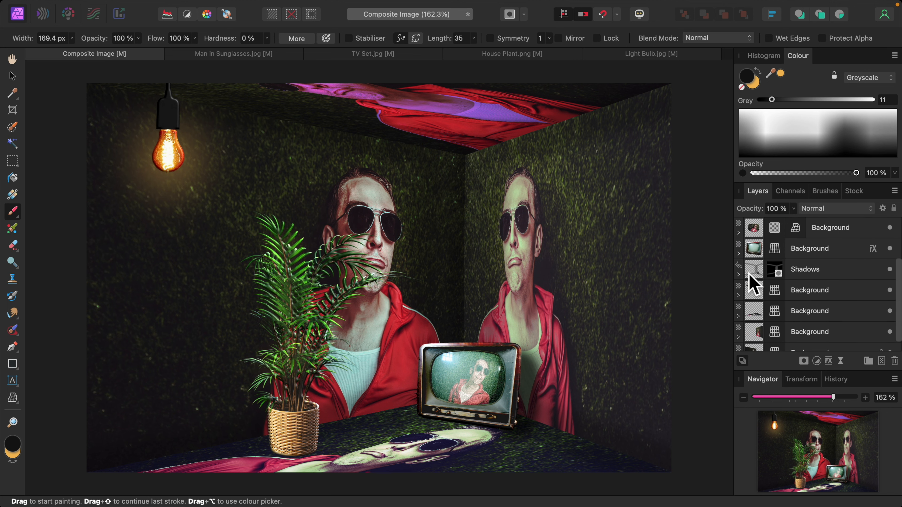
click(739, 274)
click(780, 295)
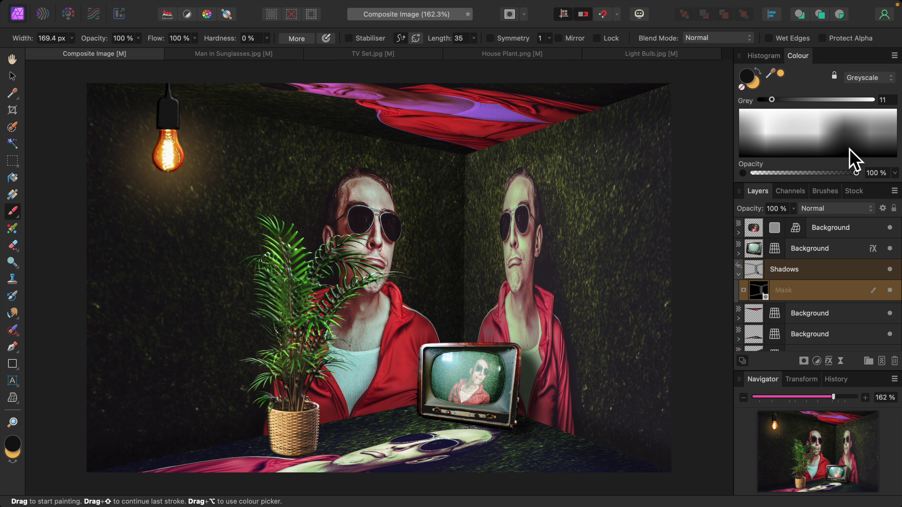
click(834, 127)
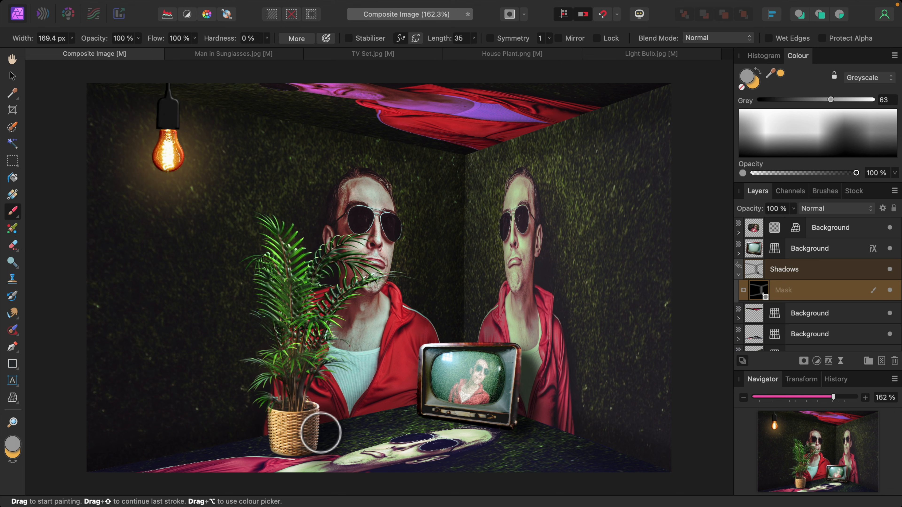
click(739, 274)
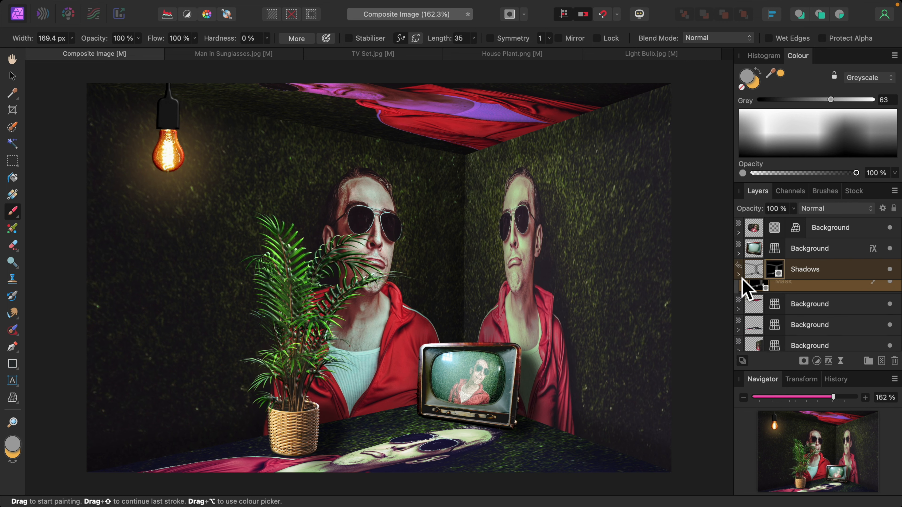
Paste another copy of the light bulb above all layers and shrink it onto the upper part of the television screen
scroll(767, 265, up, 3)
click(749, 233)
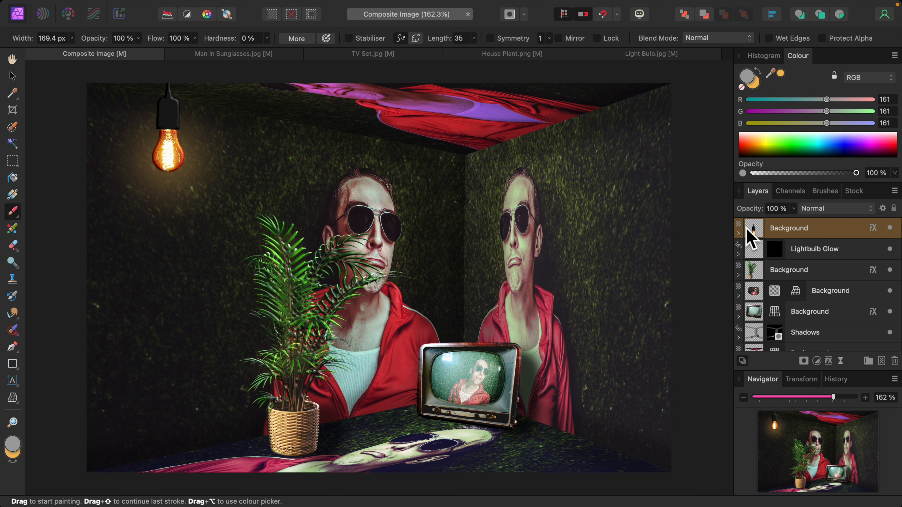
key(super+v)
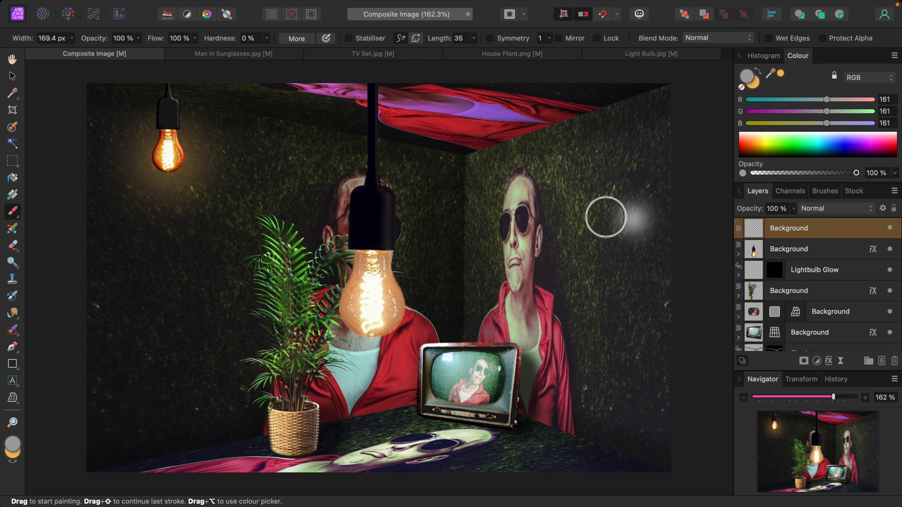
click(12, 76)
drag(409, 344, 462, 370)
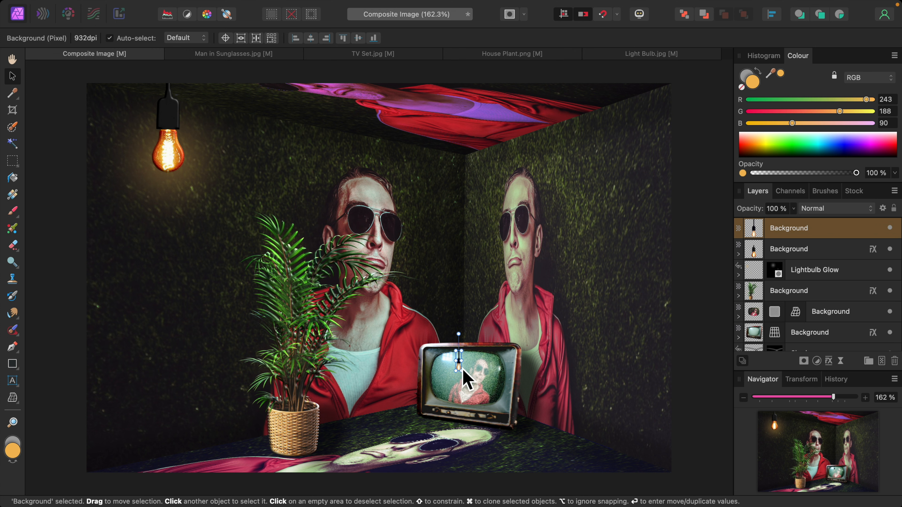
click(12, 60)
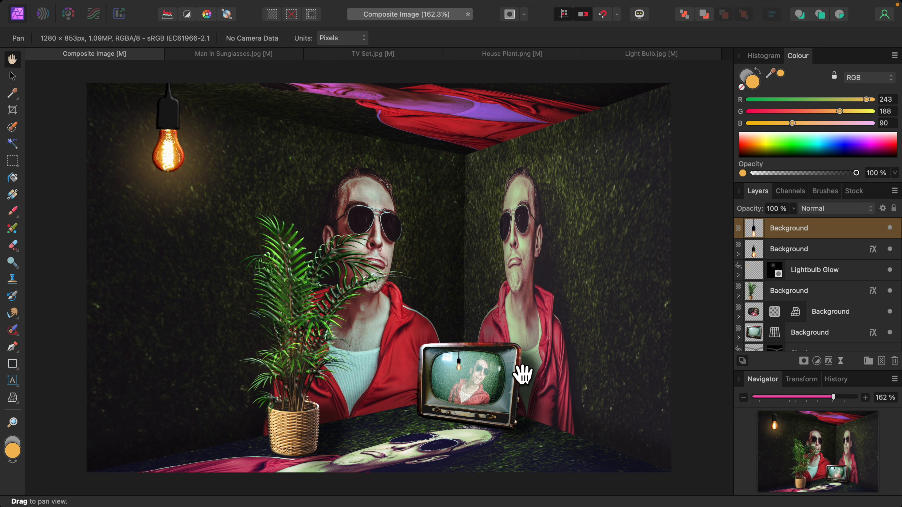
Set the small bulb's blend mode to Colour Dodge and nest a Curves adjustment with Colour Burn blending inside its layer
click(871, 210)
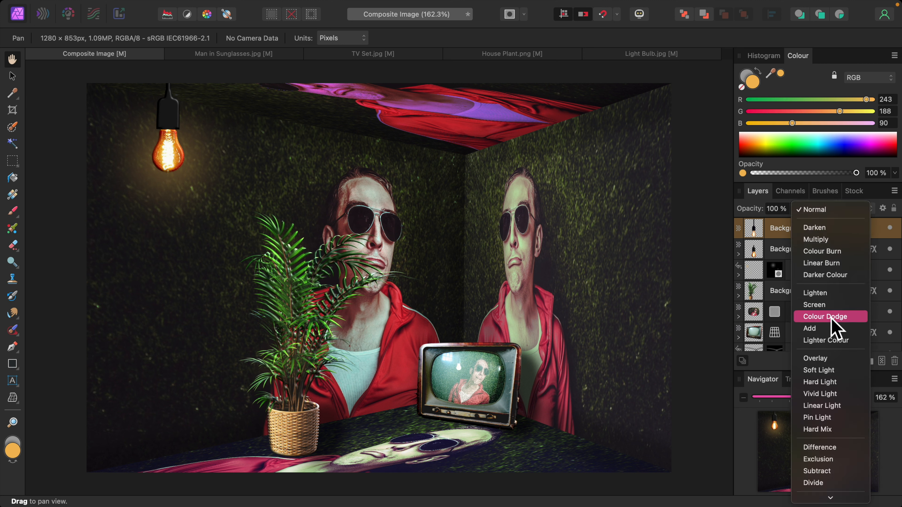
click(835, 327)
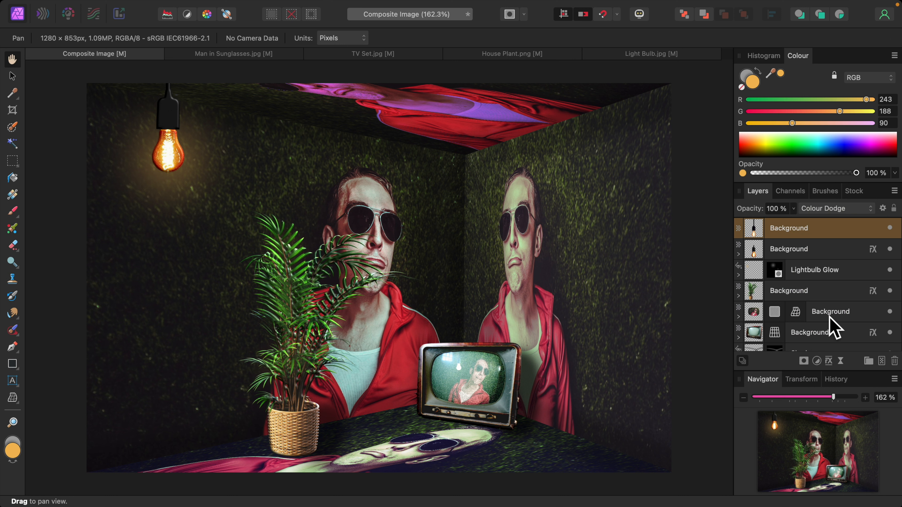
click(817, 361)
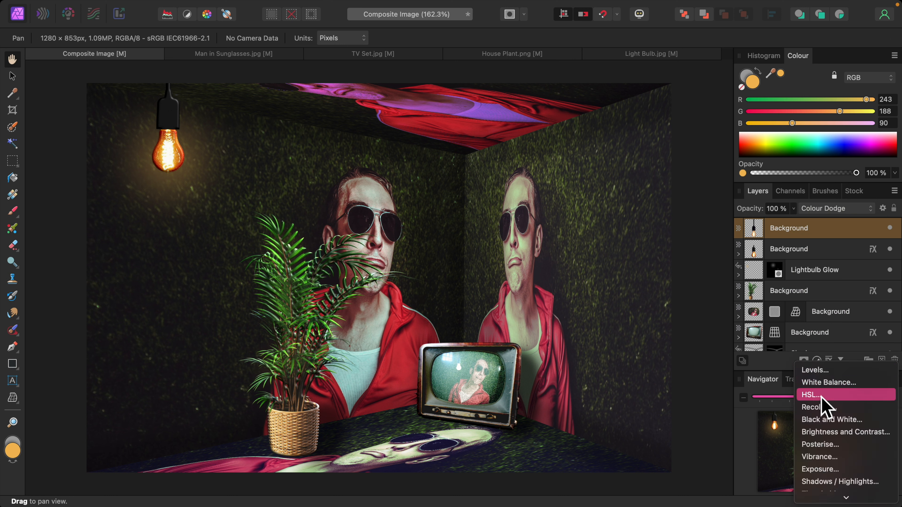
click(822, 445)
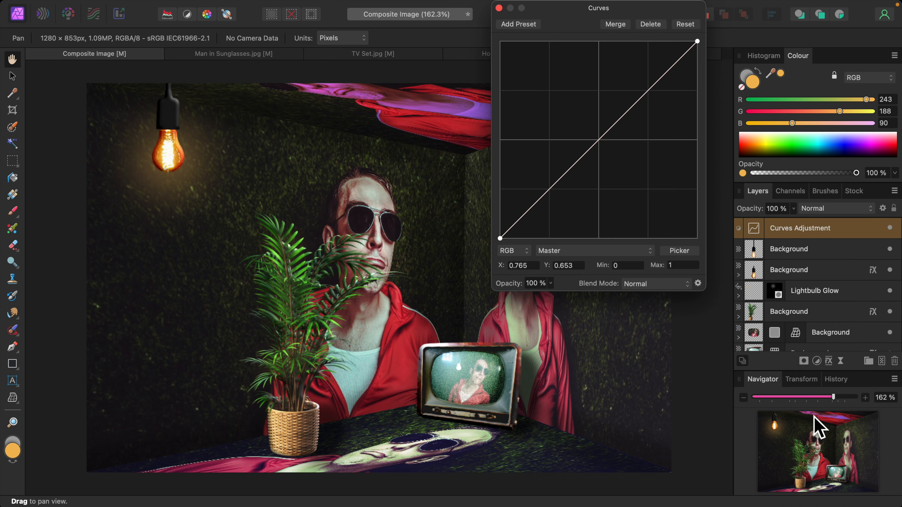
drag(753, 231, 750, 255)
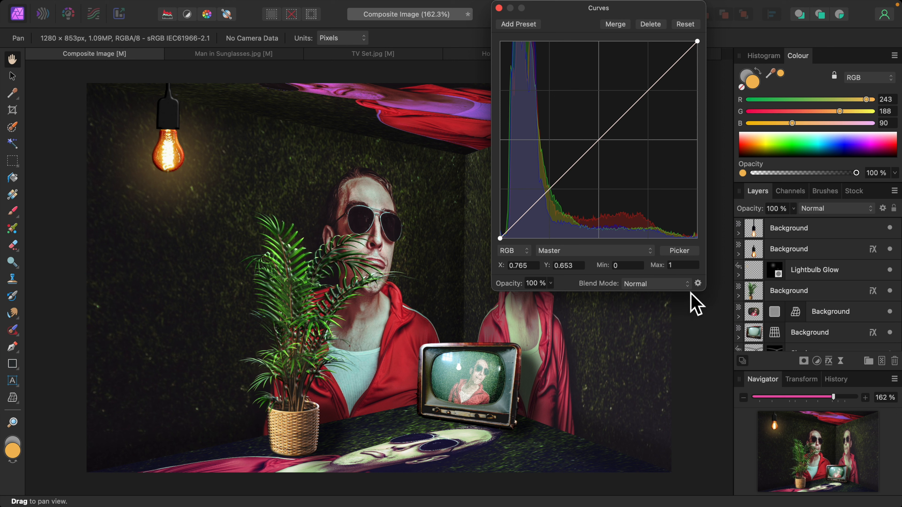
click(690, 288)
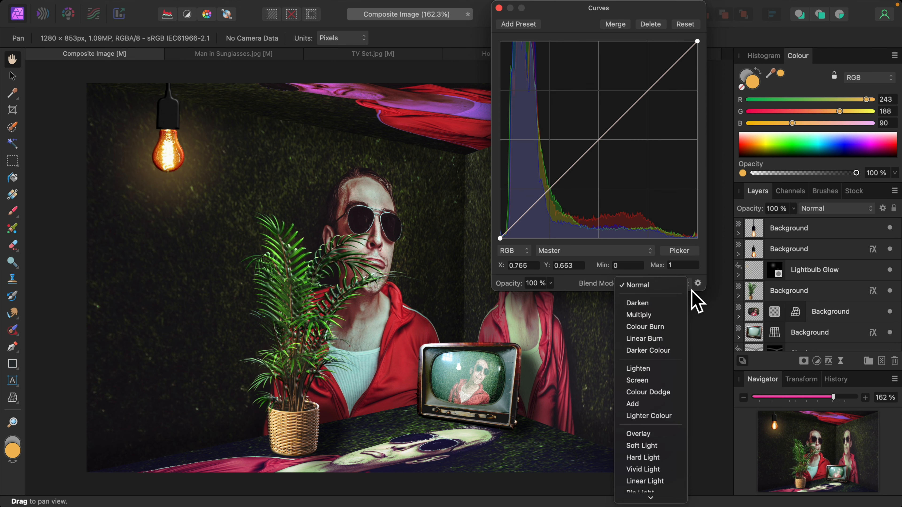
click(655, 327)
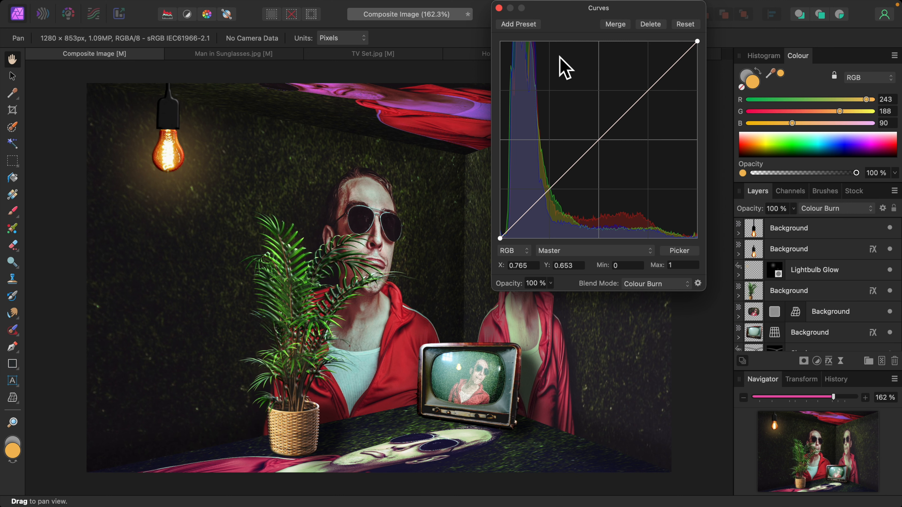
click(499, 9)
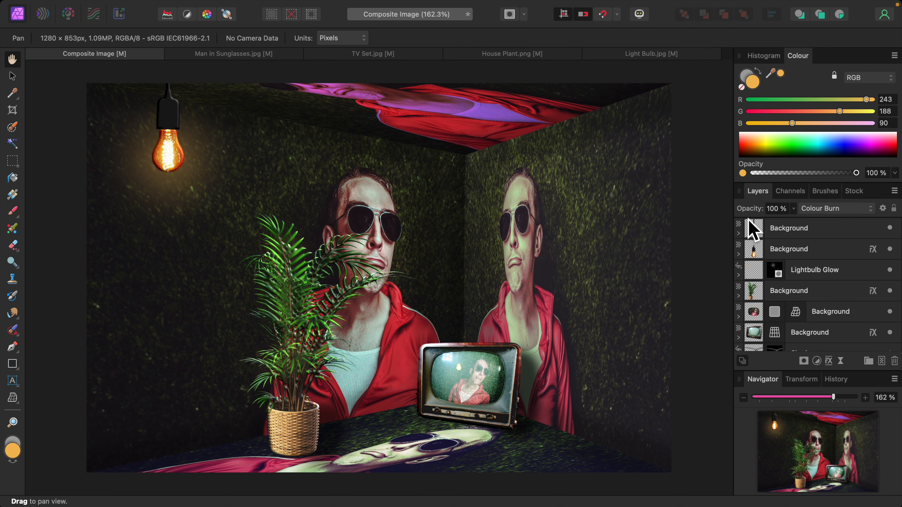
Apply a live Mesh Warp filter to the small bulb, bending both its sides to follow the curve of the television screen
click(753, 229)
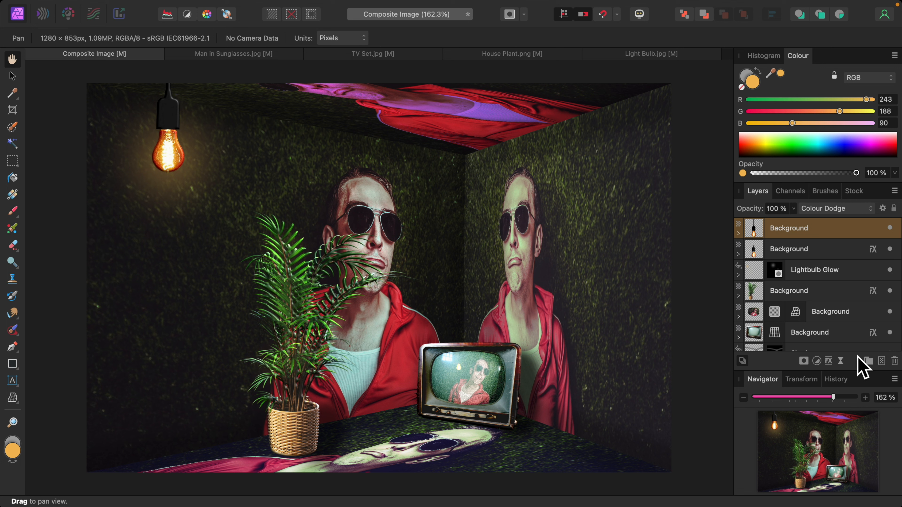
click(841, 359)
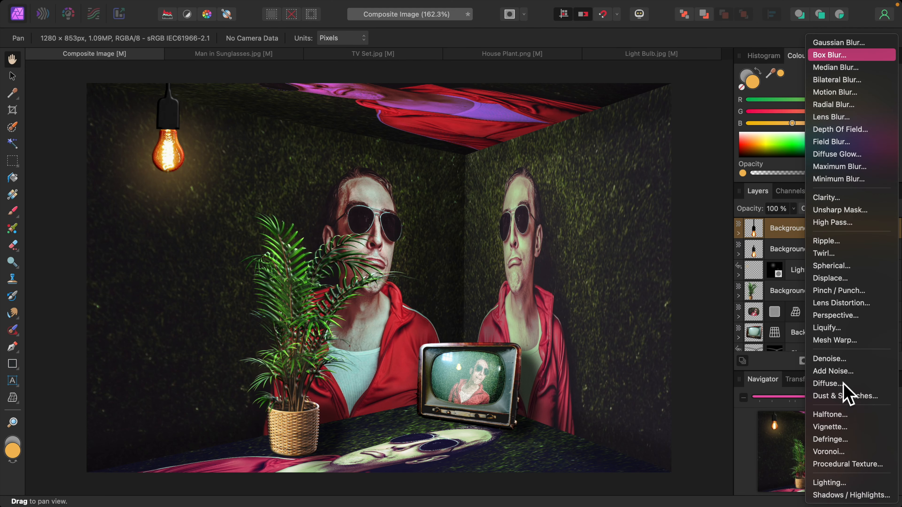
click(843, 345)
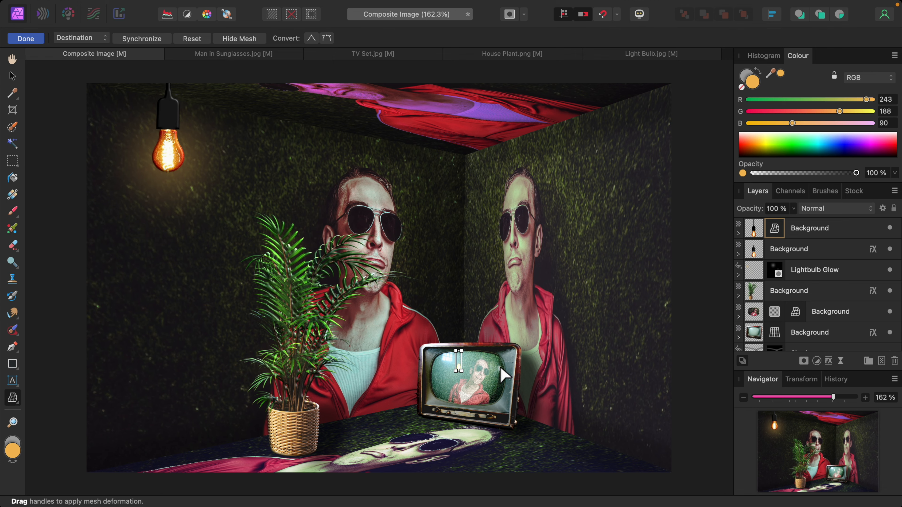
key(ctrl+plus)
key(ctrl+plus)
key(ctrl+plus)
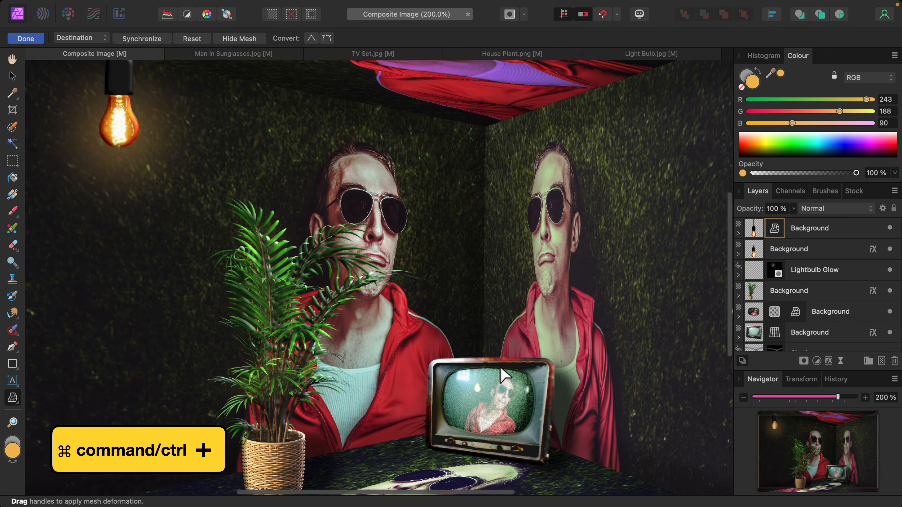
scroll(499, 365, down, 10)
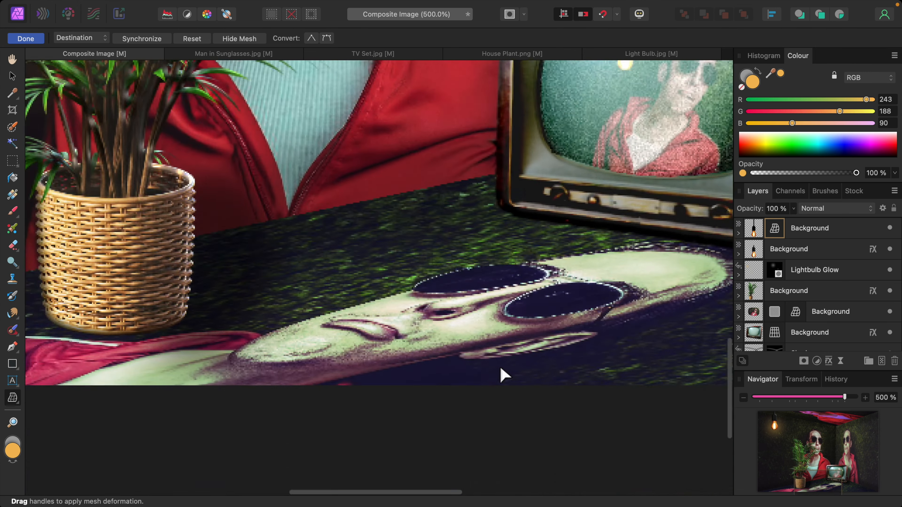
scroll(499, 365, up, 1)
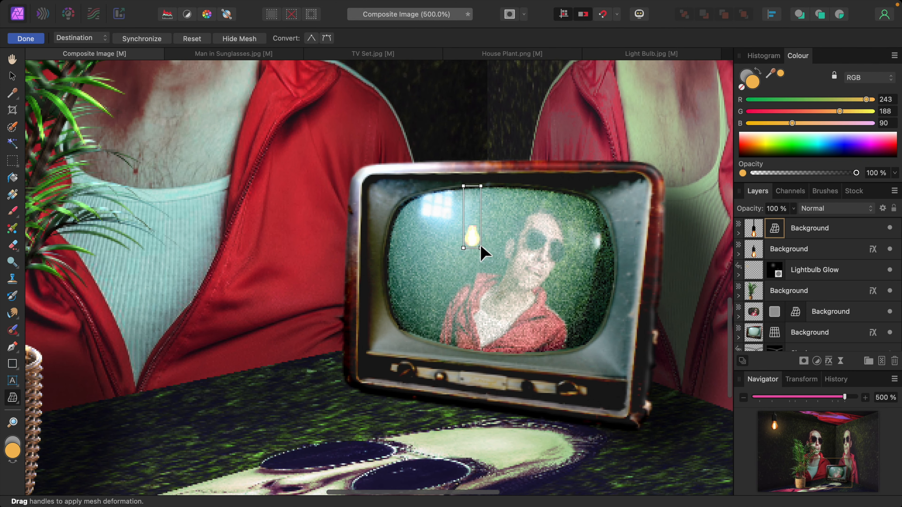
click(481, 246)
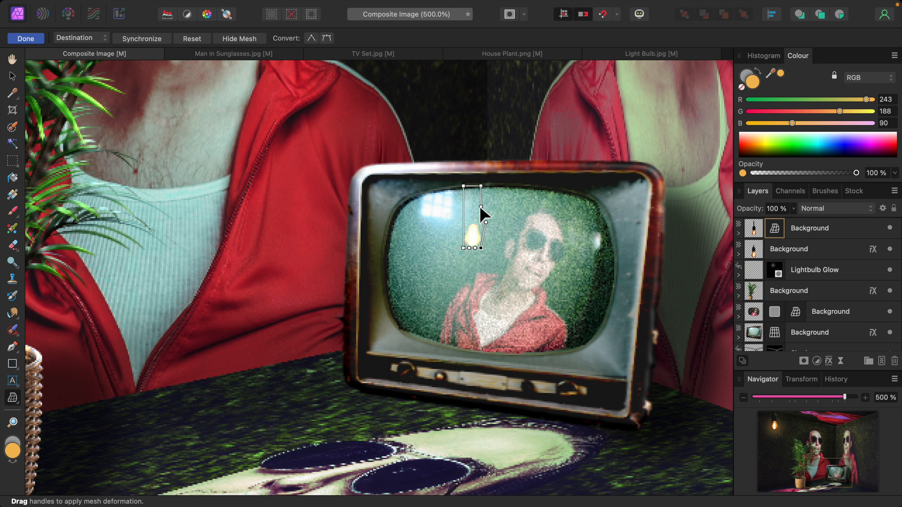
click(463, 248)
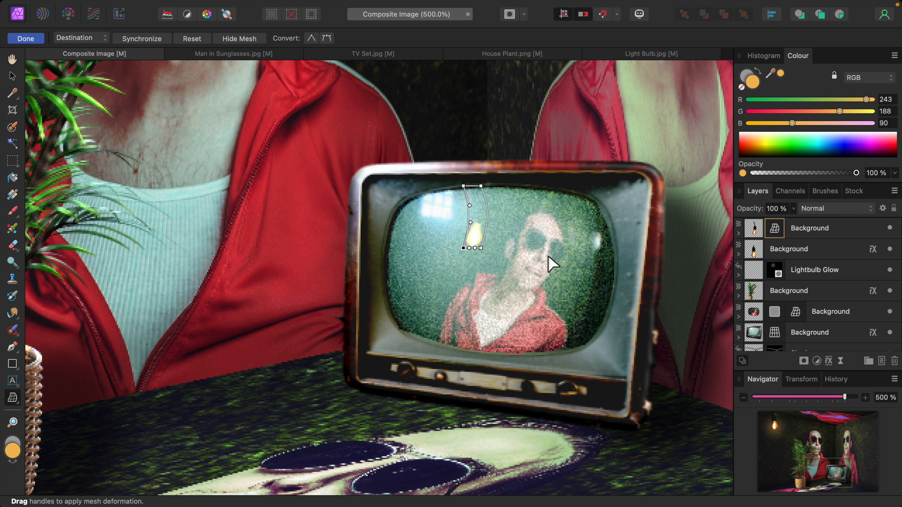
click(25, 39)
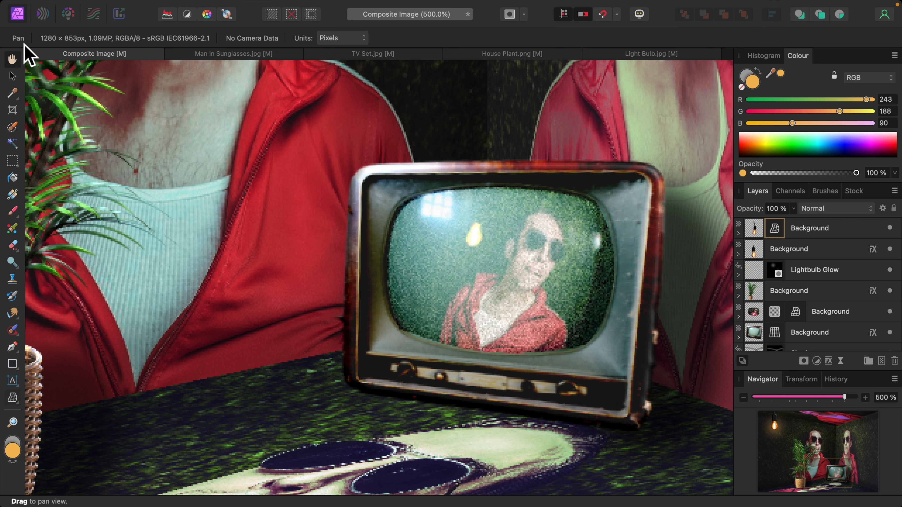
Lower the opacity of the small bulb reflection layer to 40%
key(super+0)
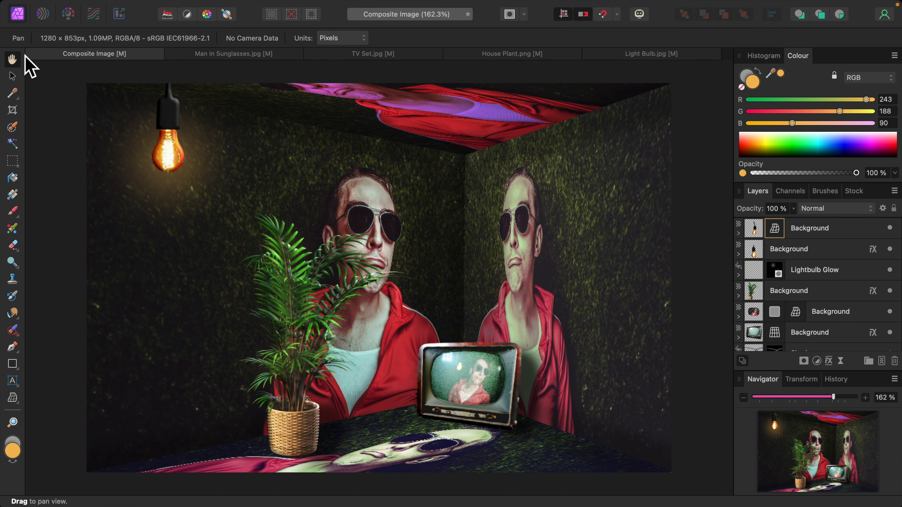
click(756, 233)
click(794, 209)
drag(797, 222, 737, 226)
click(699, 193)
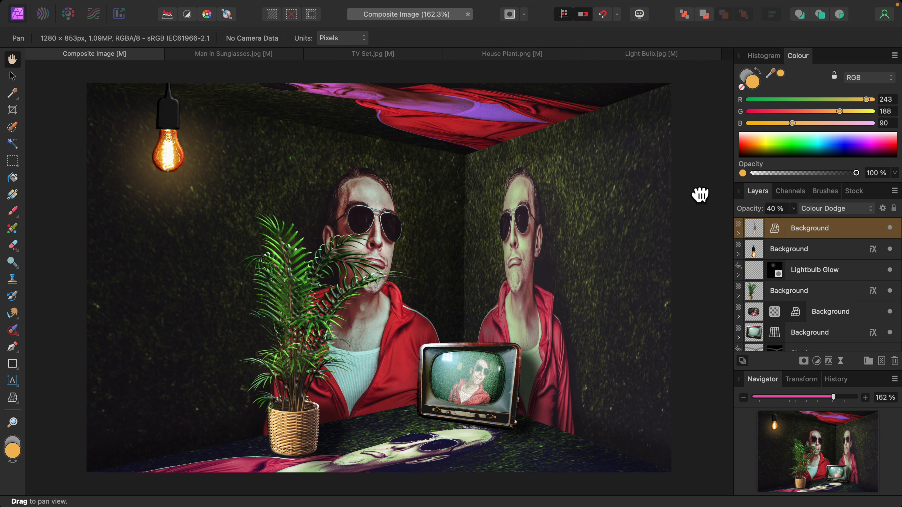